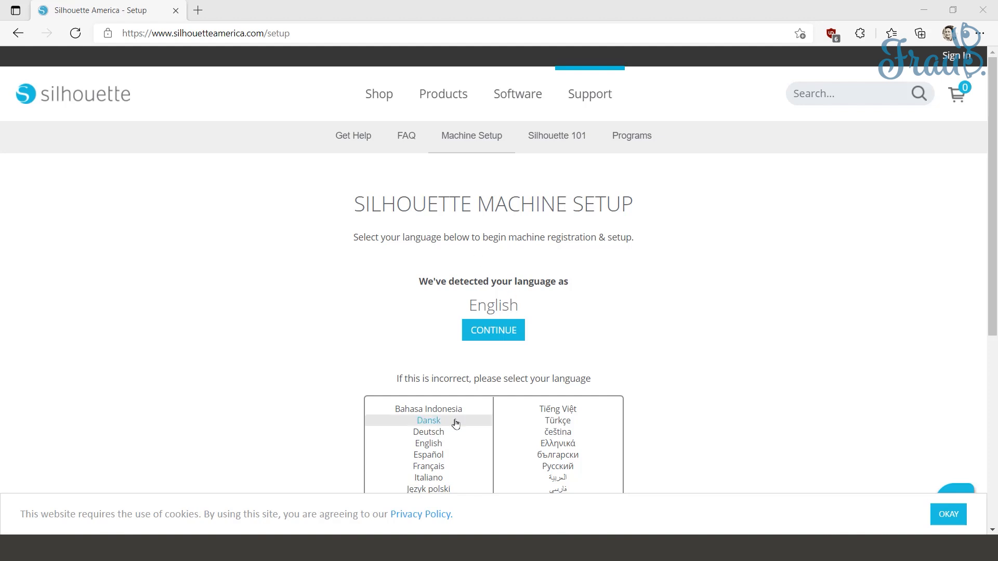
# - Choose Deutsch as the language for Silhouette machine setup and open the form for creating a new account
pyautogui.scroll(-3, 329, 381)
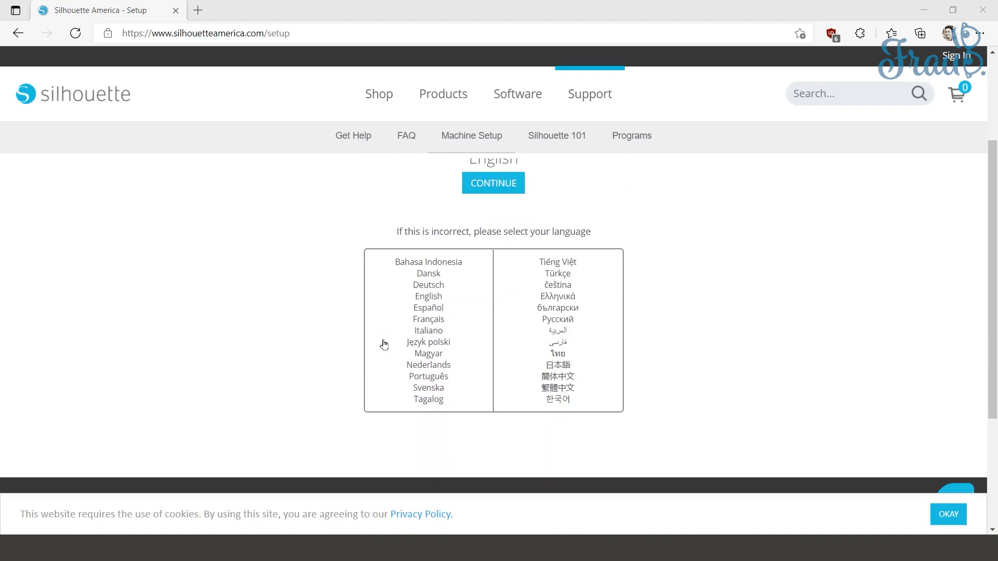
pyautogui.click(425, 284)
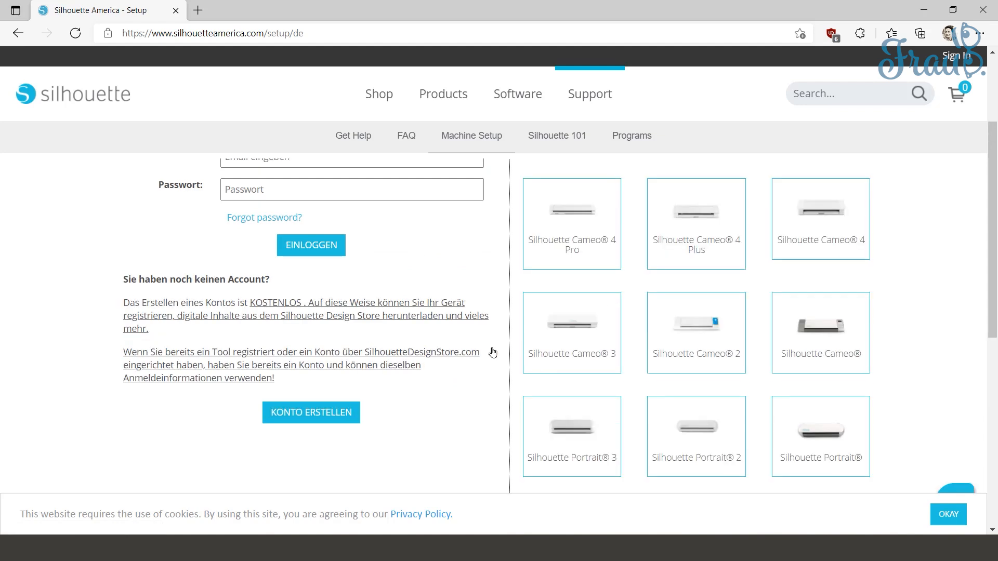
pyautogui.scroll(3, 461, 397)
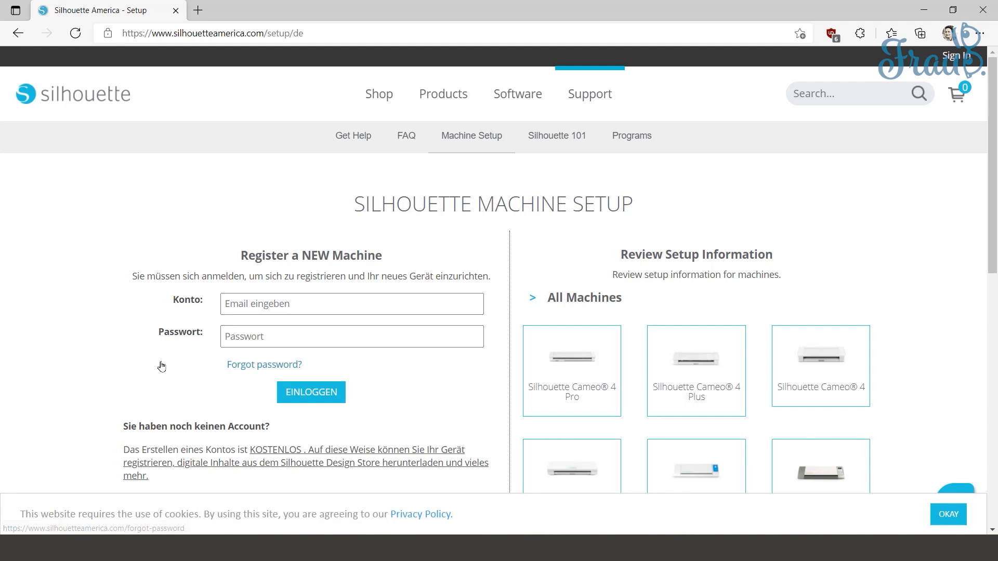
pyautogui.scroll(-1, 110, 365)
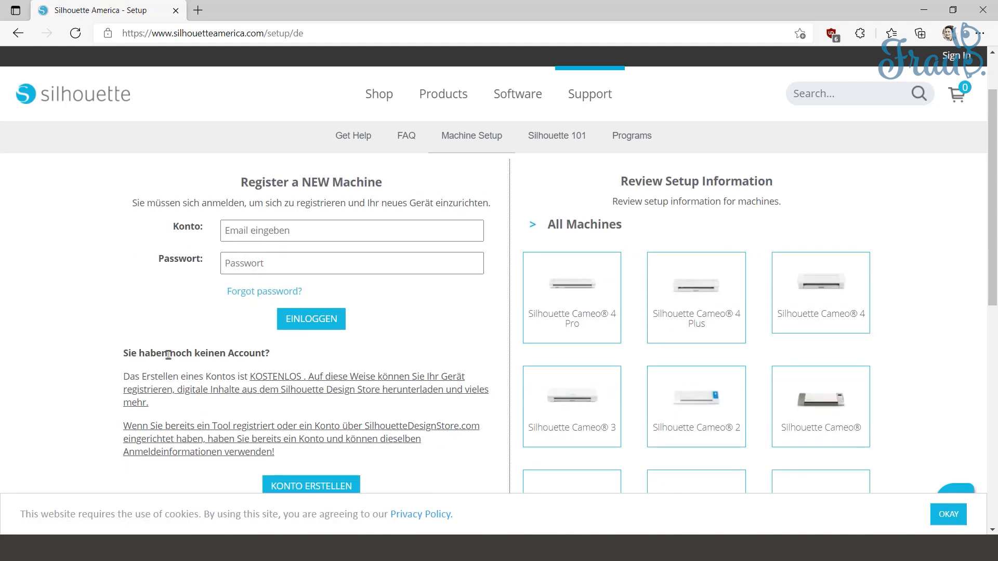
pyautogui.scroll(-1, 300, 410)
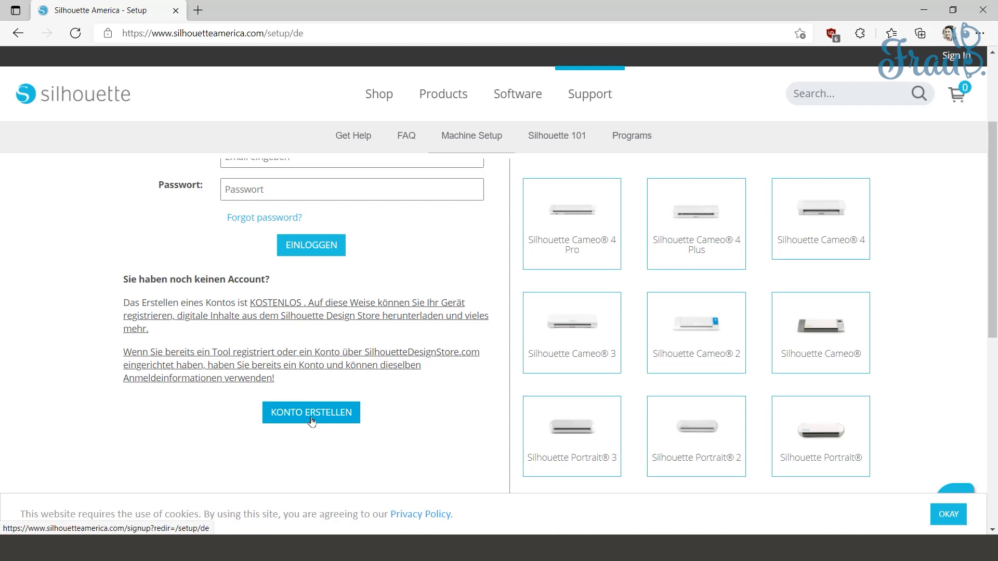
pyautogui.click(311, 420)
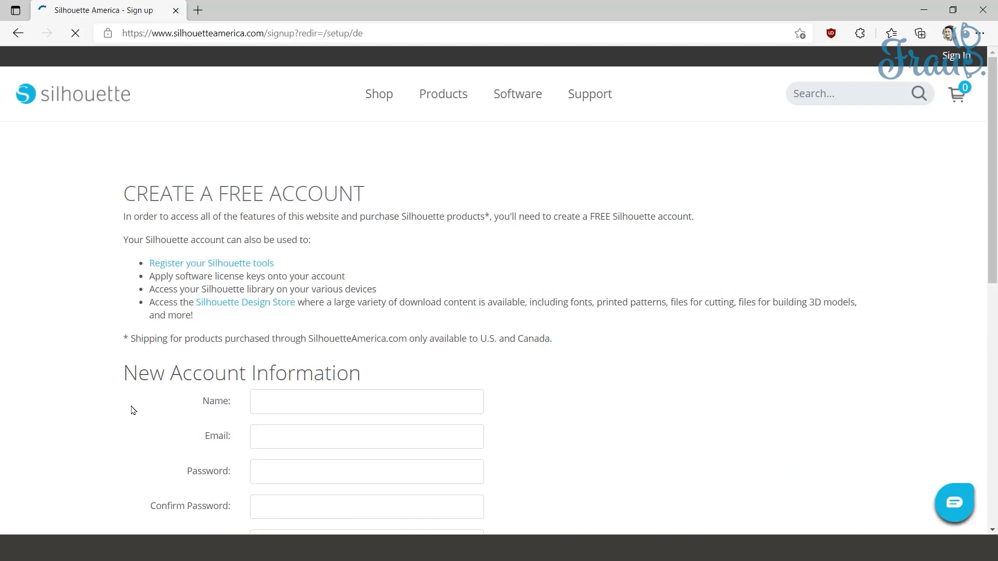
# - Create the account with language German, currency U.S. Dollars and time zone Europe/Zurich, and continue to sign-in
pyautogui.scroll(-2, 308, 360)
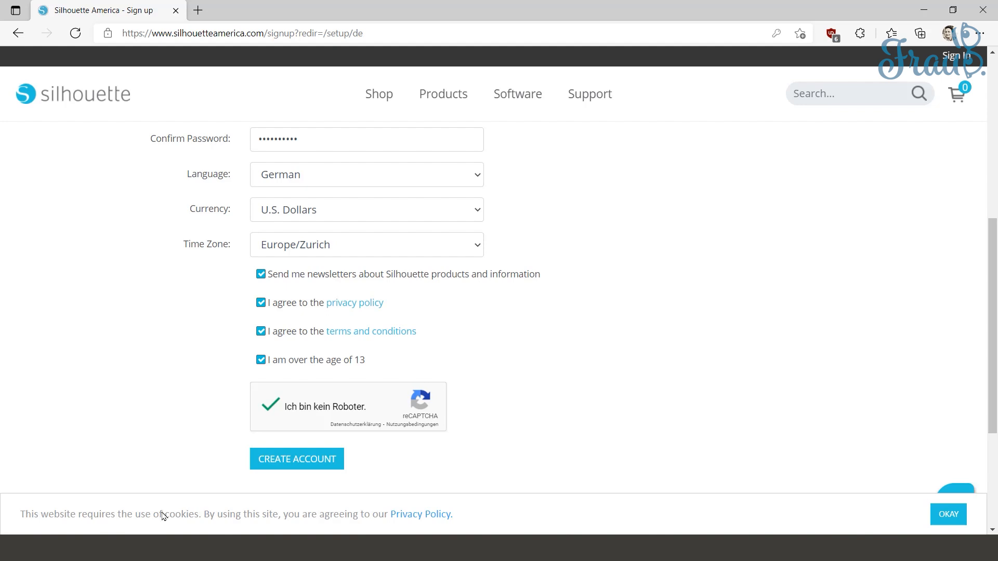
pyautogui.click(289, 464)
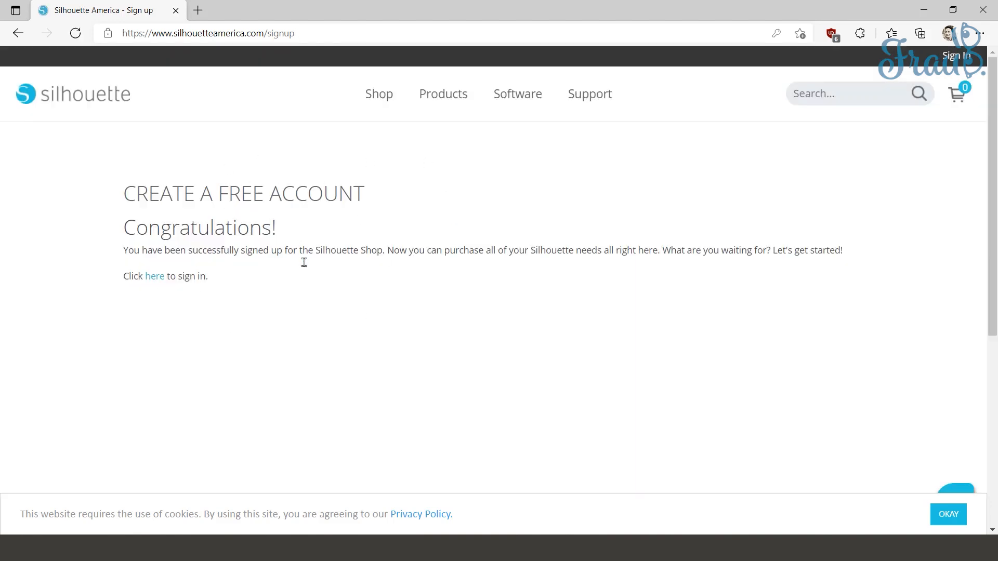
pyautogui.click(155, 280)
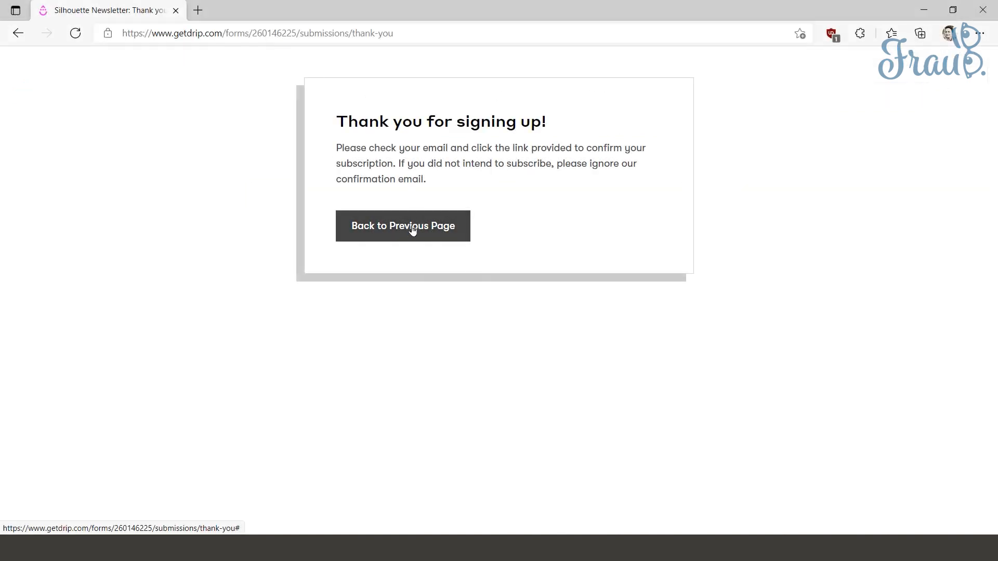
pyautogui.click(412, 228)
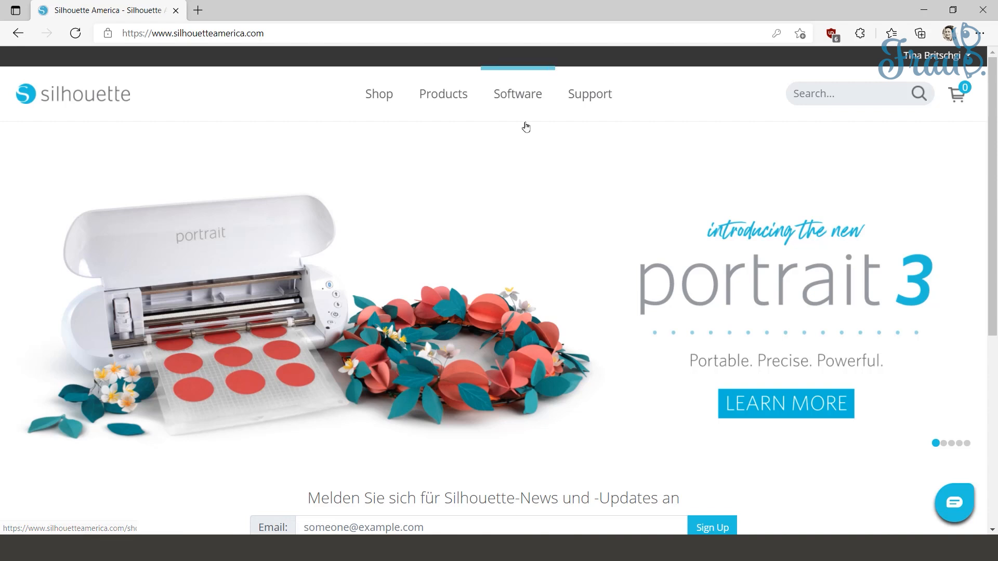
# - Download Silhouette Studio 4.4.554 for Windows 64-bit from the website's software section
pyautogui.moveTo(527, 101)
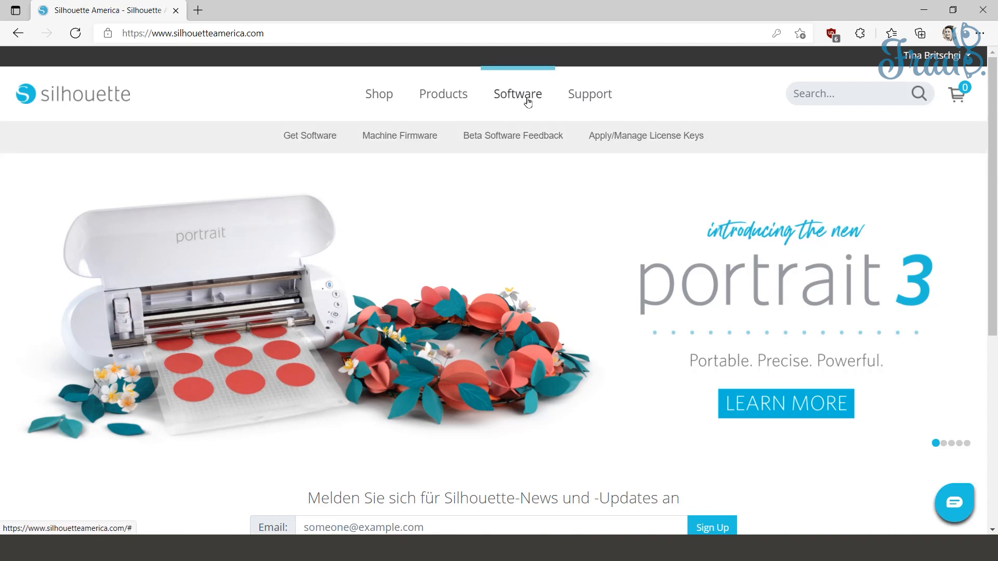
pyautogui.click(309, 136)
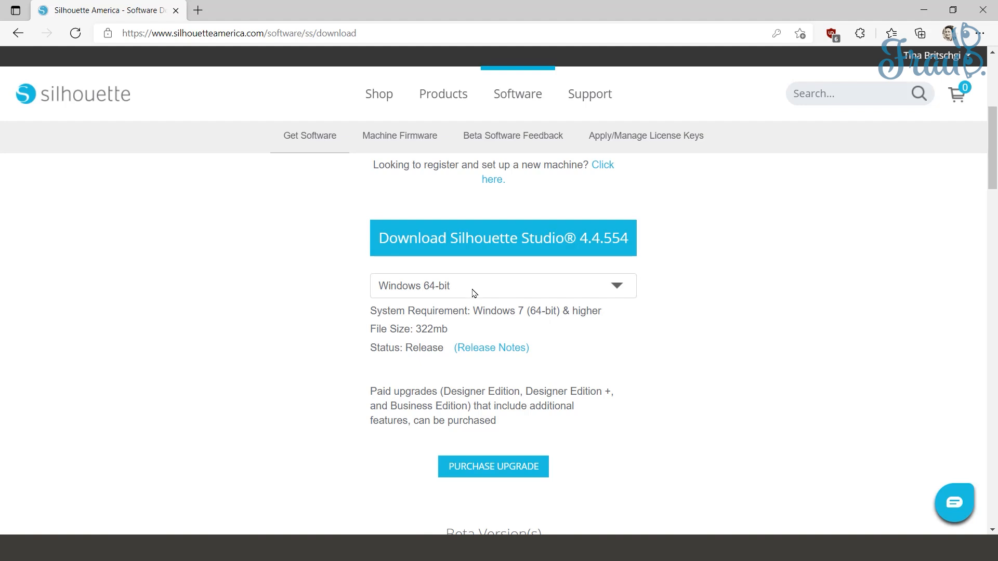
pyautogui.click(473, 294)
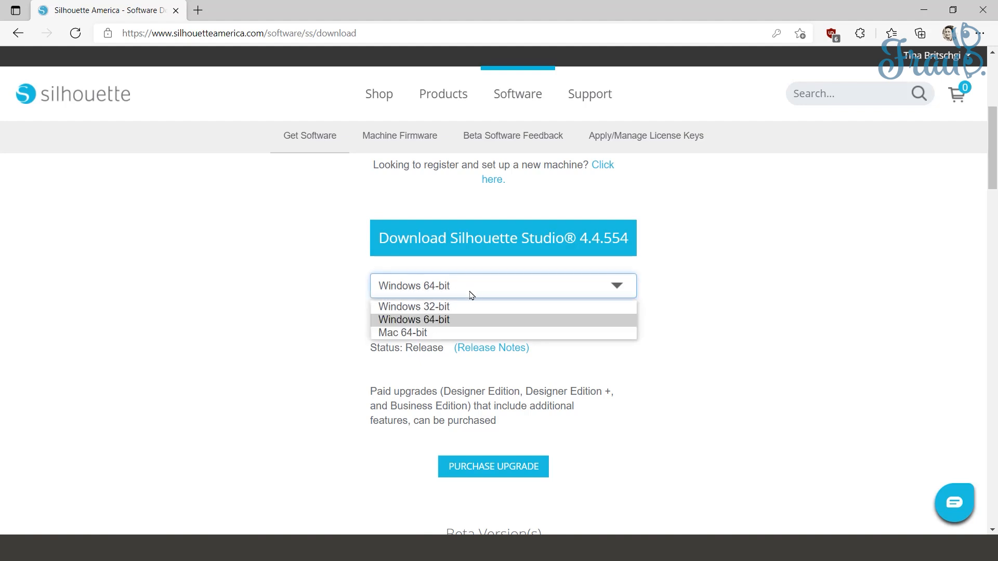
pyautogui.click(443, 321)
pyautogui.scroll(1, 574, 264)
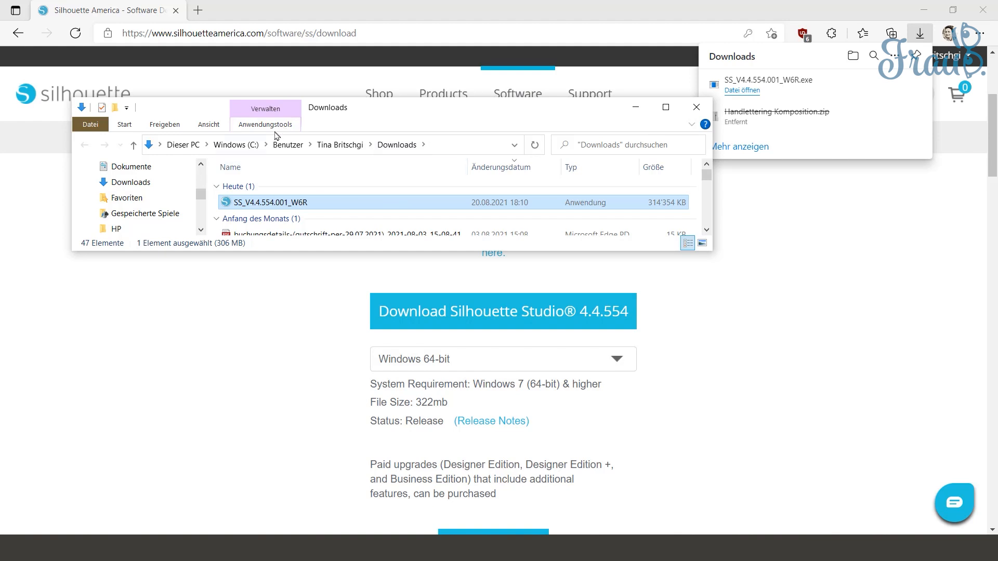
# - Install Silhouette Studio from SS_V4.4.554.001_W6R in the default directory and have it launch when setup finishes
pyautogui.doubleClick(291, 208)
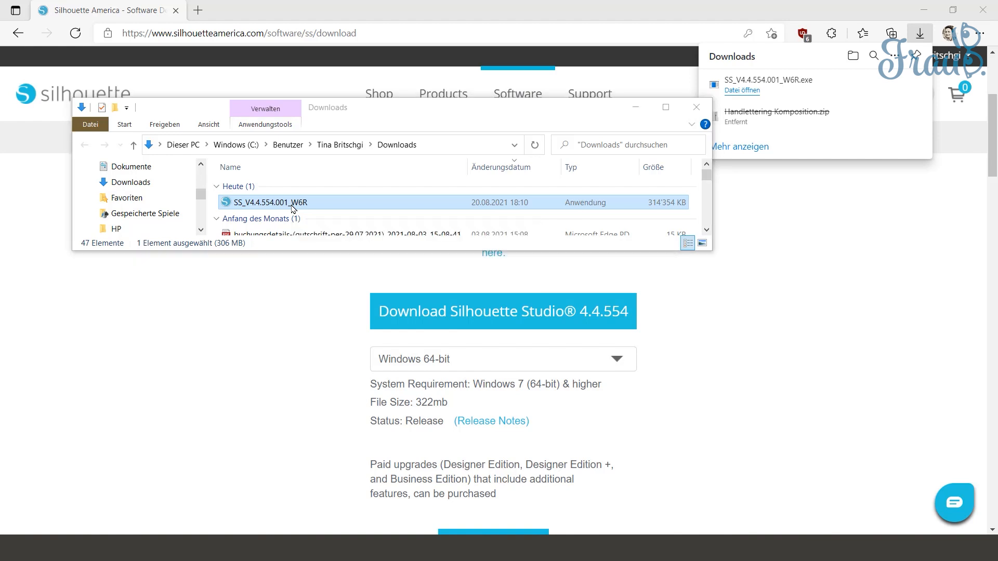
pyautogui.click(581, 378)
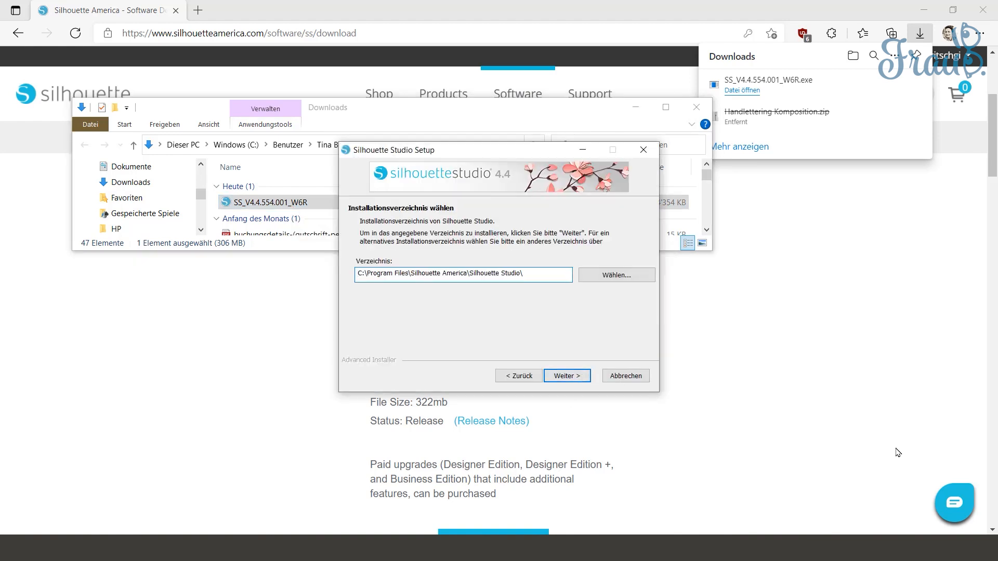
pyautogui.click(581, 380)
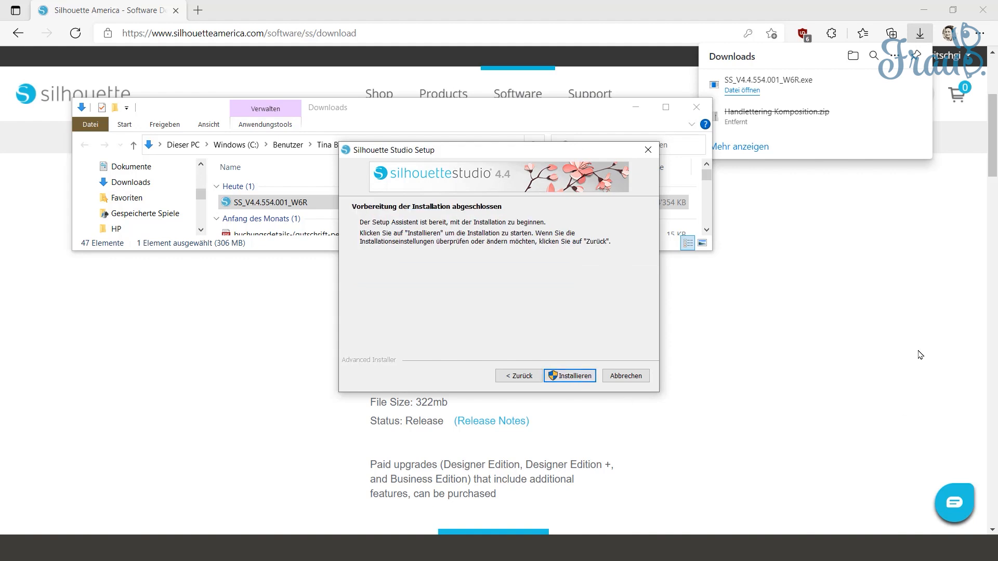
pyautogui.click(582, 377)
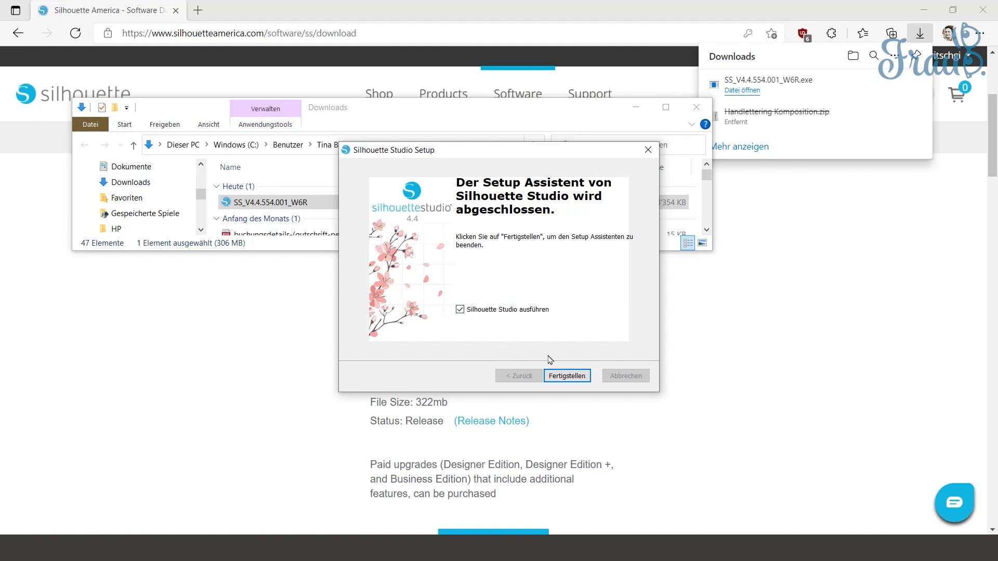
pyautogui.click(583, 374)
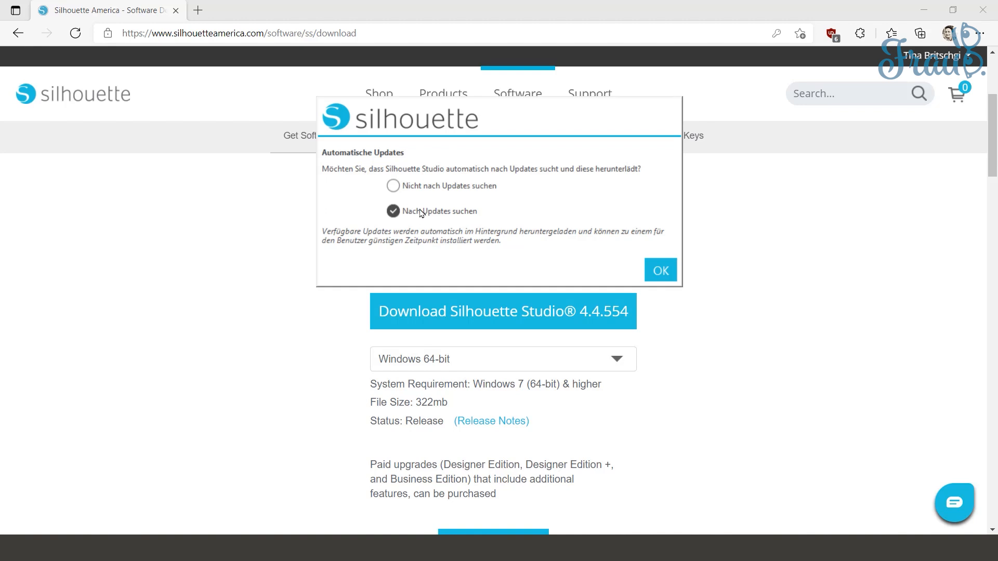
# - Keep automatic update checks on and accept the Silhouette Studio end-user licence agreement after reading through it
pyautogui.click(670, 279)
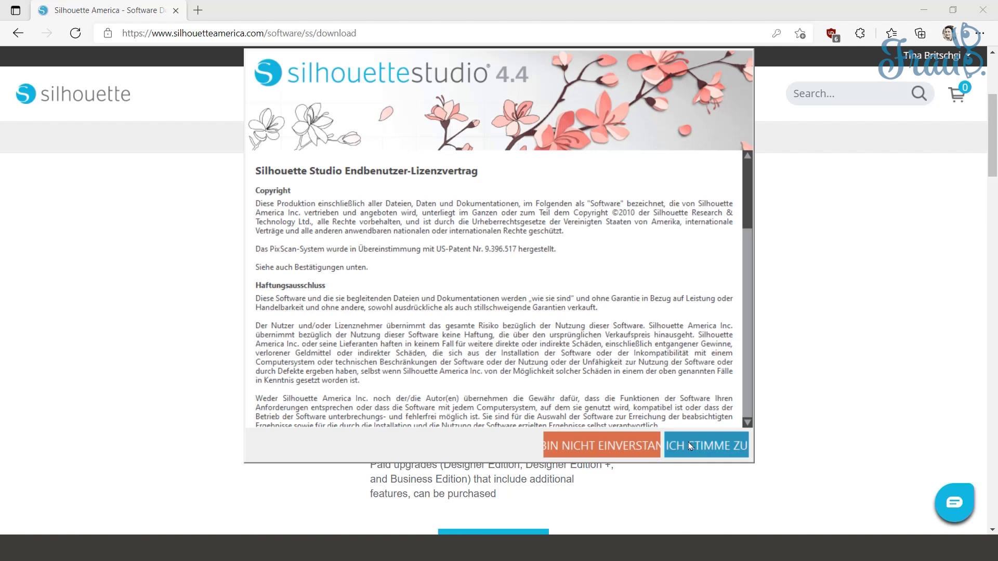
pyautogui.scroll(-2, 535, 288)
pyautogui.scroll(-4, 535, 288)
pyautogui.scroll(-4, 535, 291)
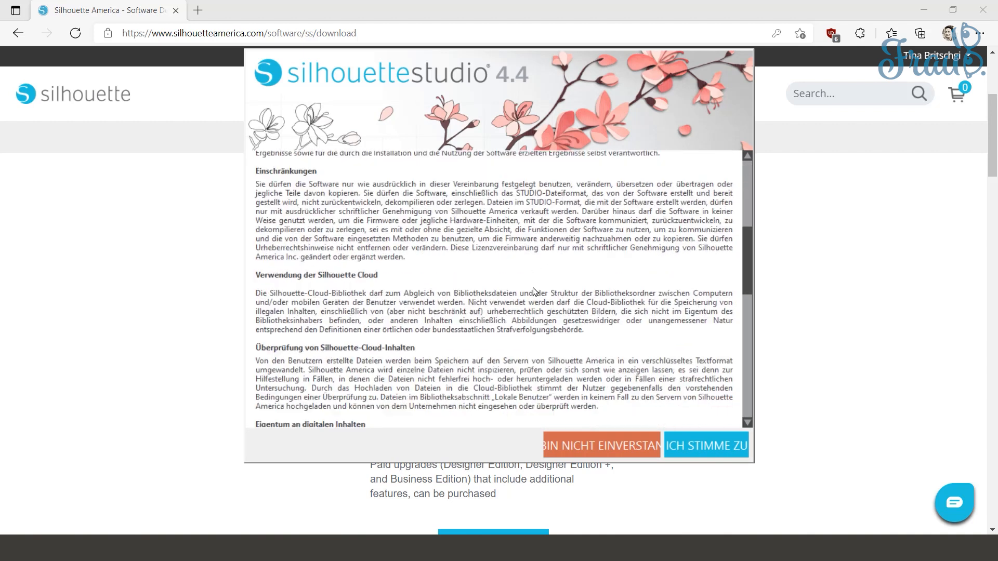
pyautogui.scroll(-20, 535, 291)
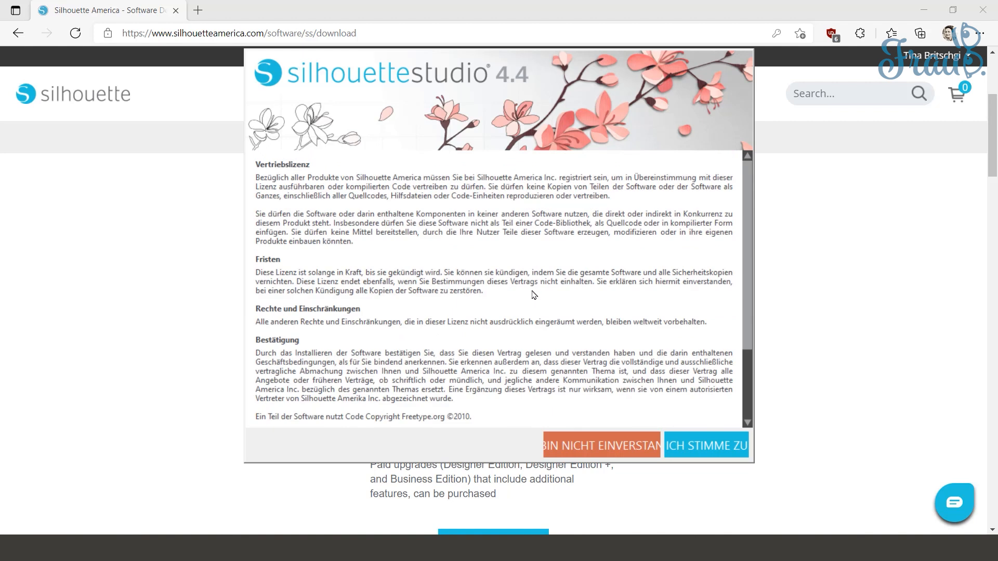
pyautogui.click(710, 447)
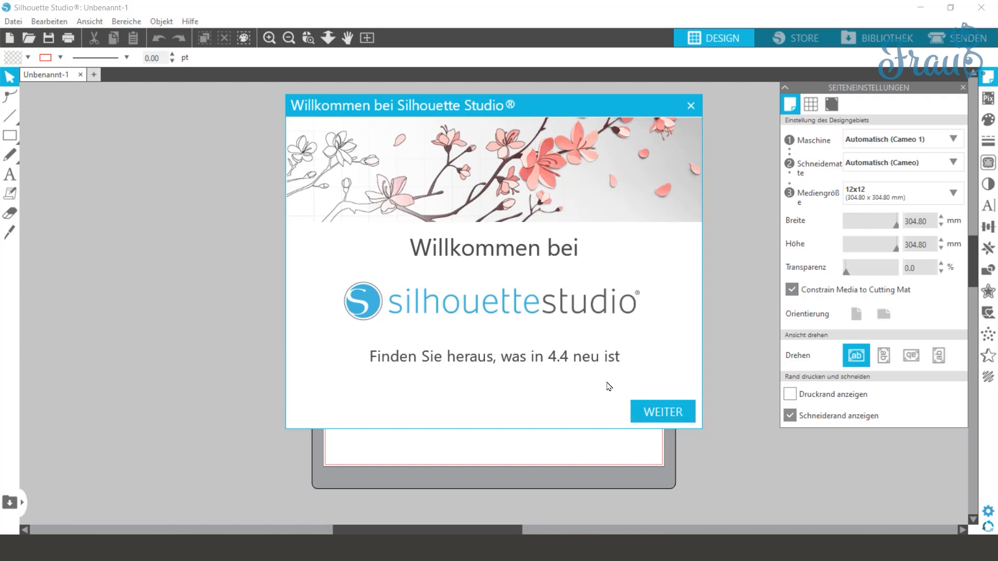
# - Go through the Silhouette Studio welcome tour of what is new in 4.4 and start using the program
pyautogui.click(677, 416)
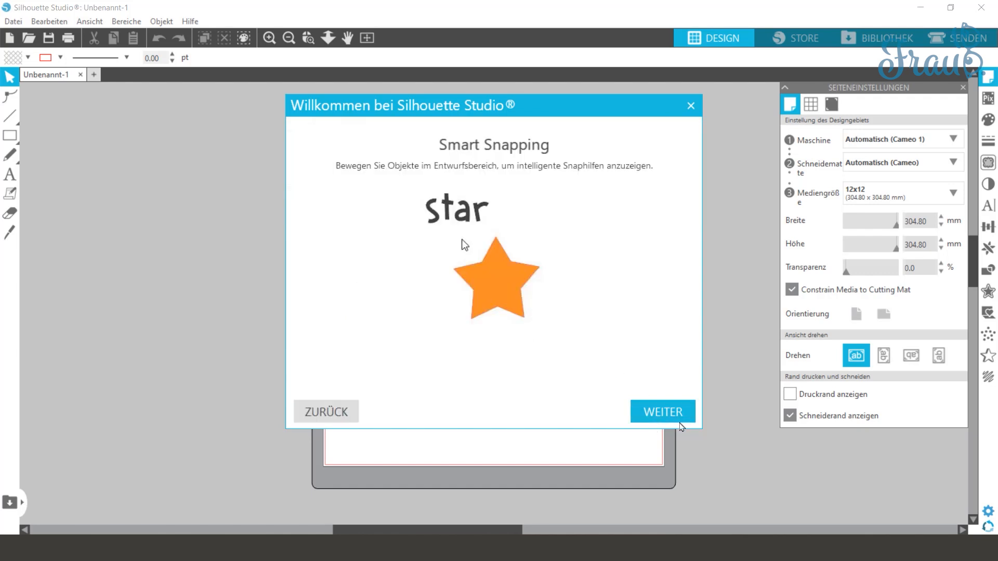
pyautogui.click(678, 418)
pyautogui.click(678, 418)
pyautogui.click(677, 415)
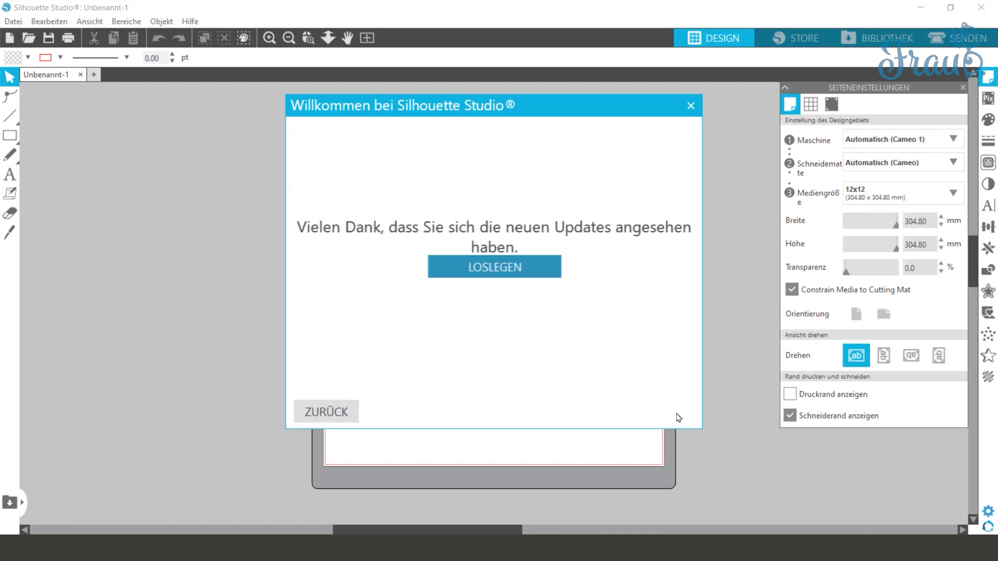
pyautogui.click(511, 277)
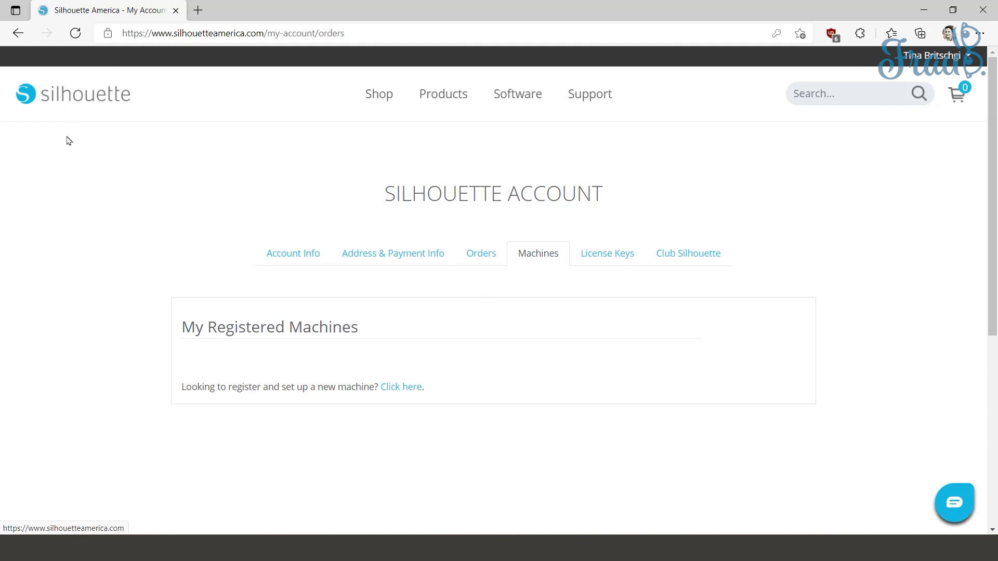
# - Switch to the browser and start registering a new machine from the account's registered machines, with Deutsch as the setup language
pyautogui.click(972, 60)
pyautogui.click(406, 390)
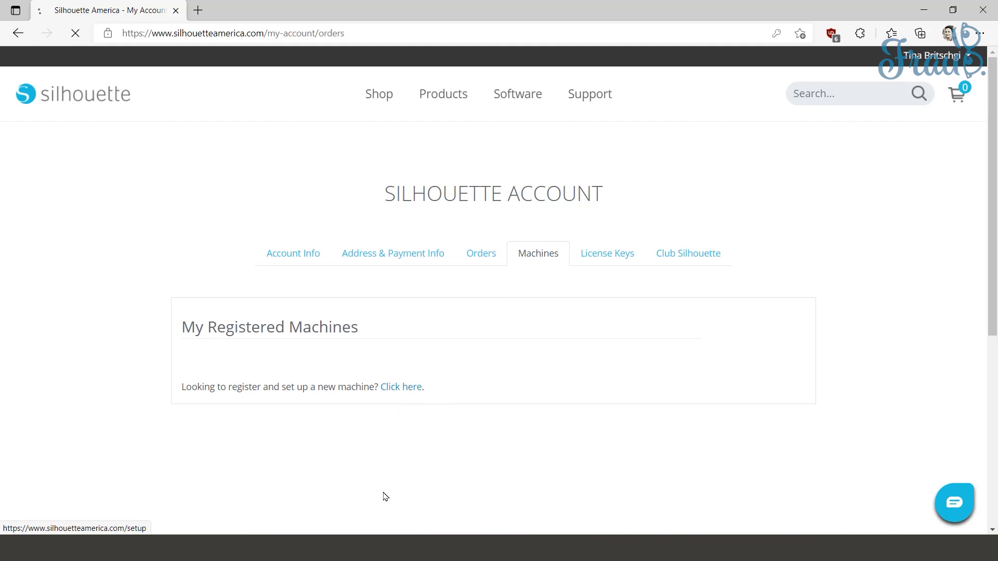
pyautogui.click(437, 434)
# - Submit the owner's address information and the machine's serial number, purchase date and store name, with Switzerland as the country
pyautogui.click(520, 267)
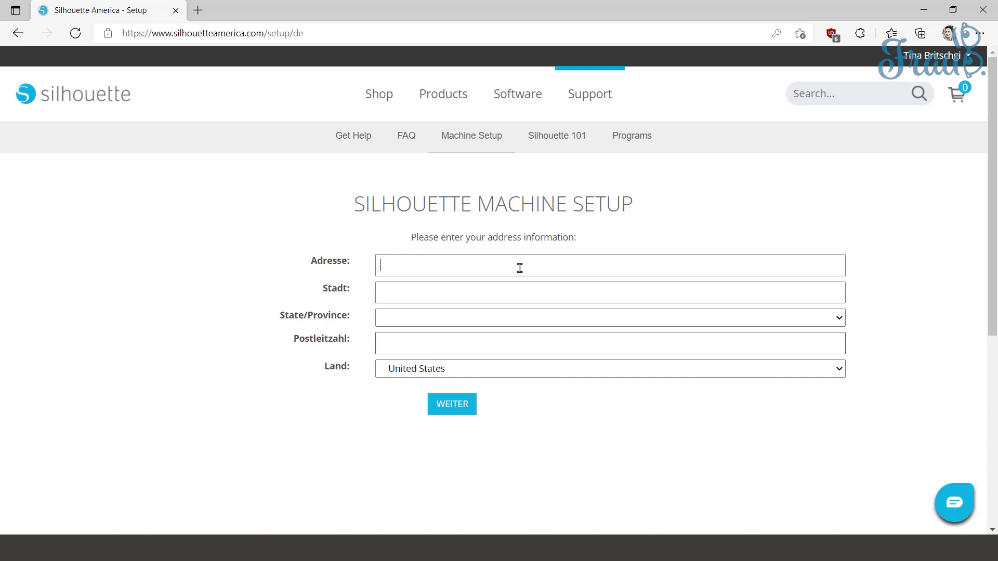
pyautogui.click(413, 270)
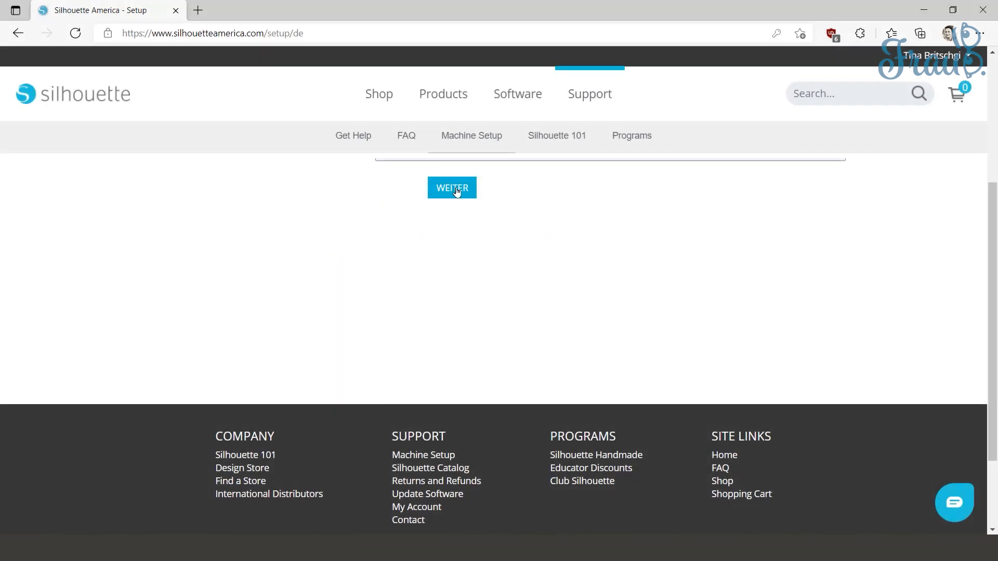
pyautogui.click(456, 189)
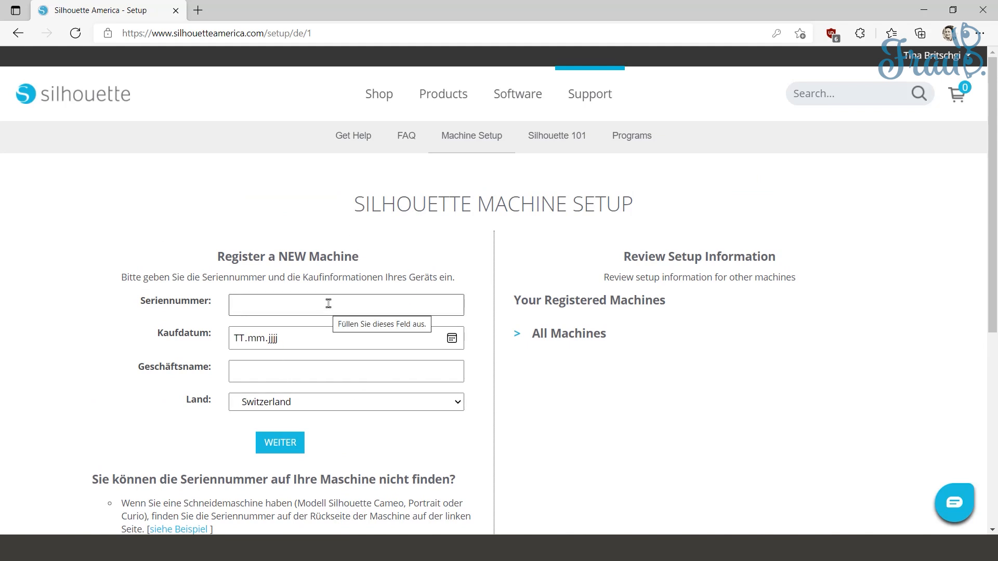
pyautogui.scroll(-4, 328, 301)
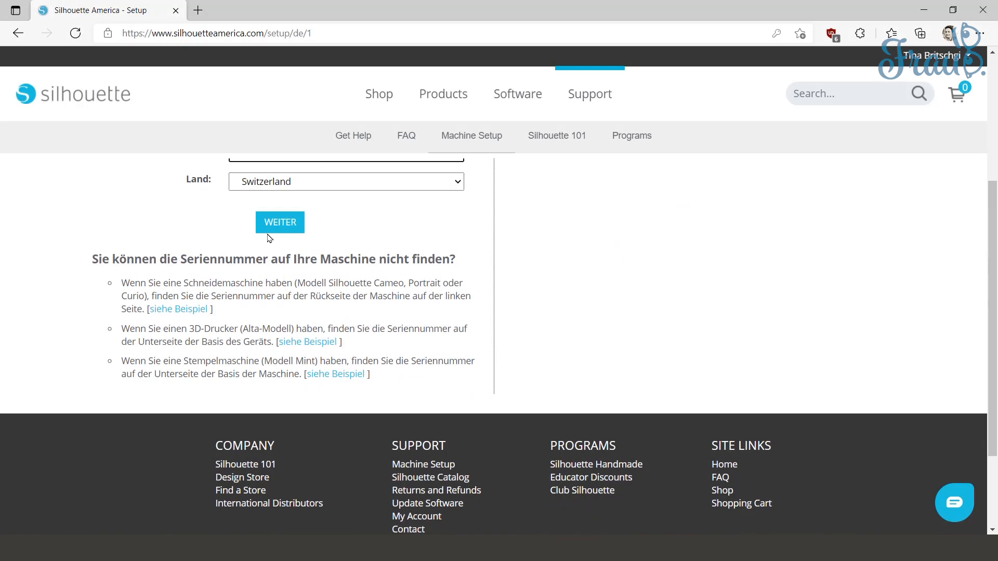
pyautogui.click(277, 227)
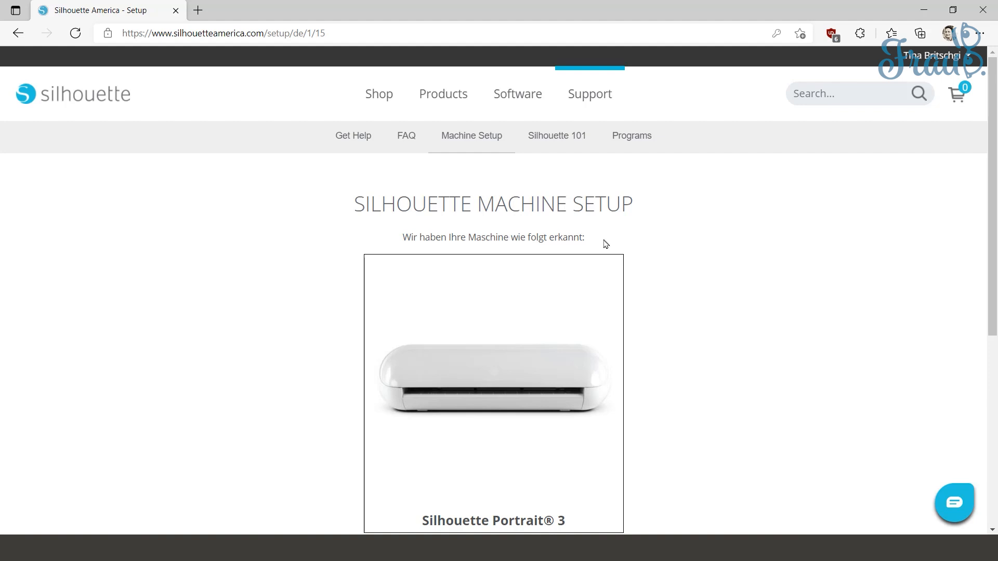
# - Register the detected Silhouette Portrait 3 in the account and open its setup steps
pyautogui.scroll(-1, 685, 324)
pyautogui.scroll(-2, 685, 323)
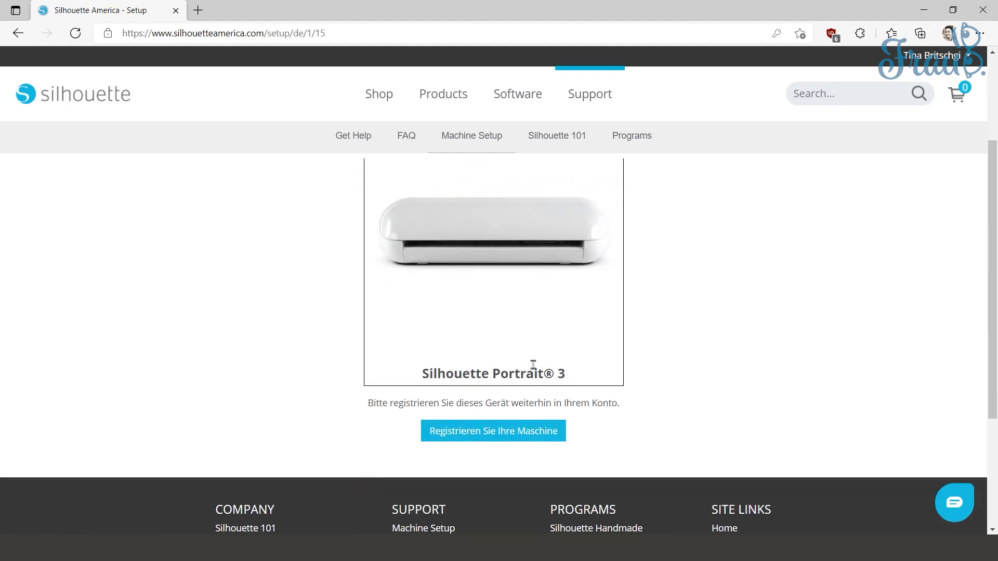
pyautogui.click(494, 438)
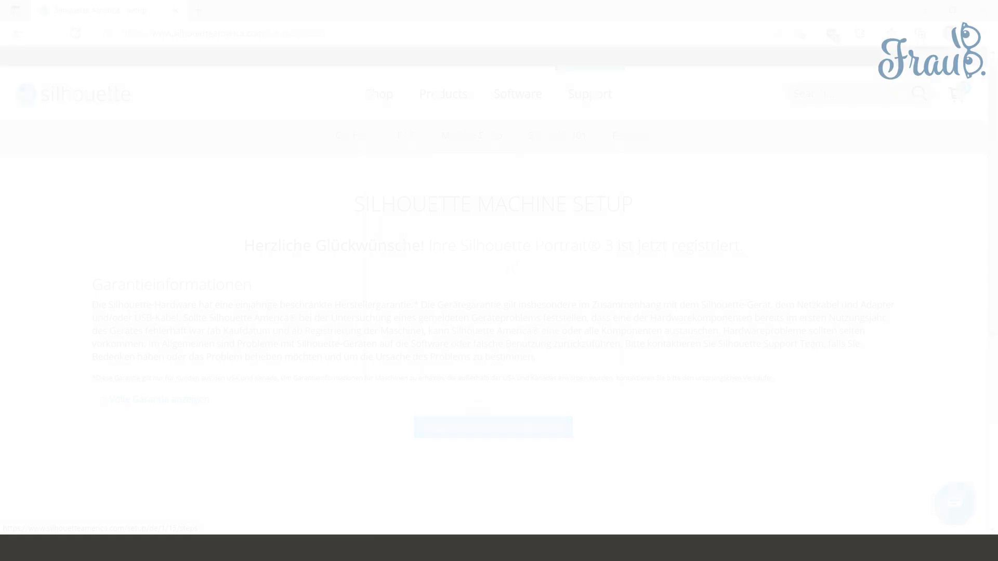
pyautogui.click(505, 435)
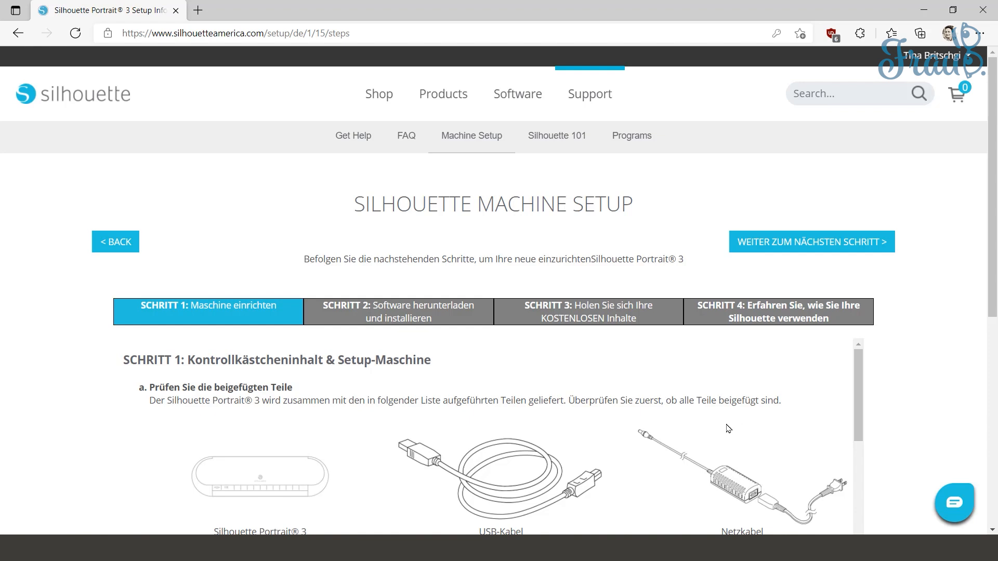
# - Read through the Silhouette Portrait 3 unpacking and connection instructions in setup step 1 and continue to step 2
pyautogui.scroll(-2, 994, 282)
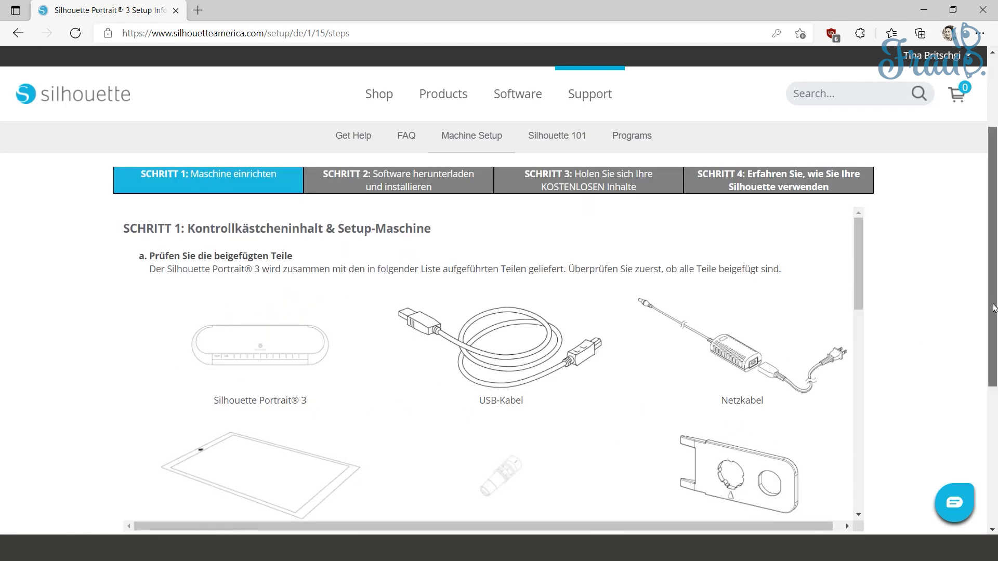
pyautogui.scroll(-2, 994, 353)
pyautogui.scroll(3, 847, 464)
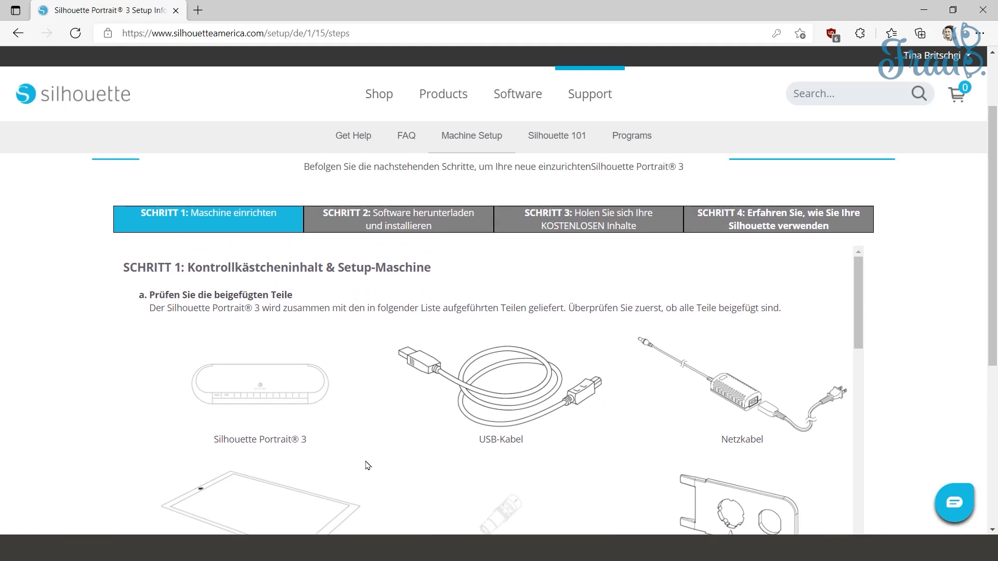
pyautogui.scroll(-5, 858, 301)
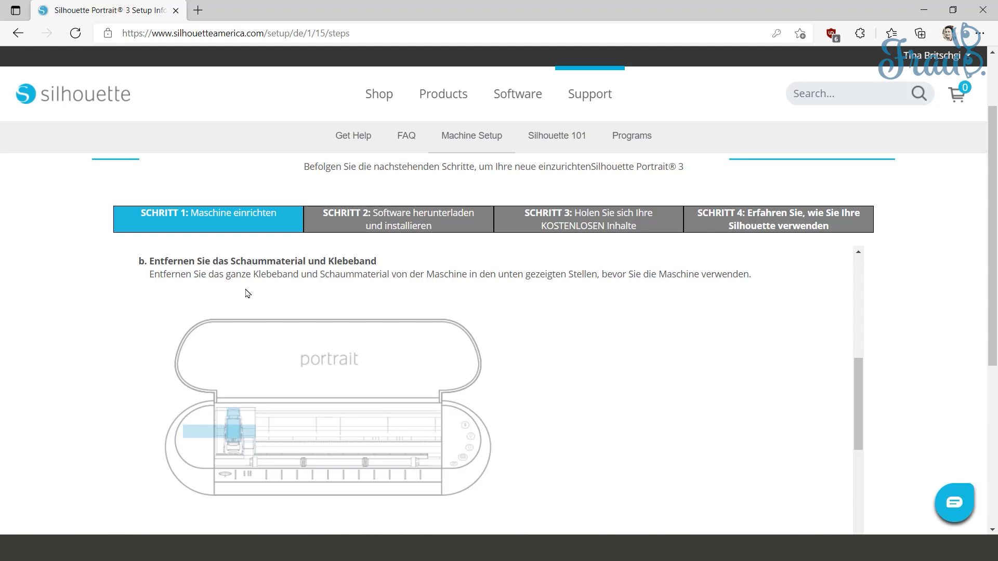
pyautogui.scroll(-2, 860, 411)
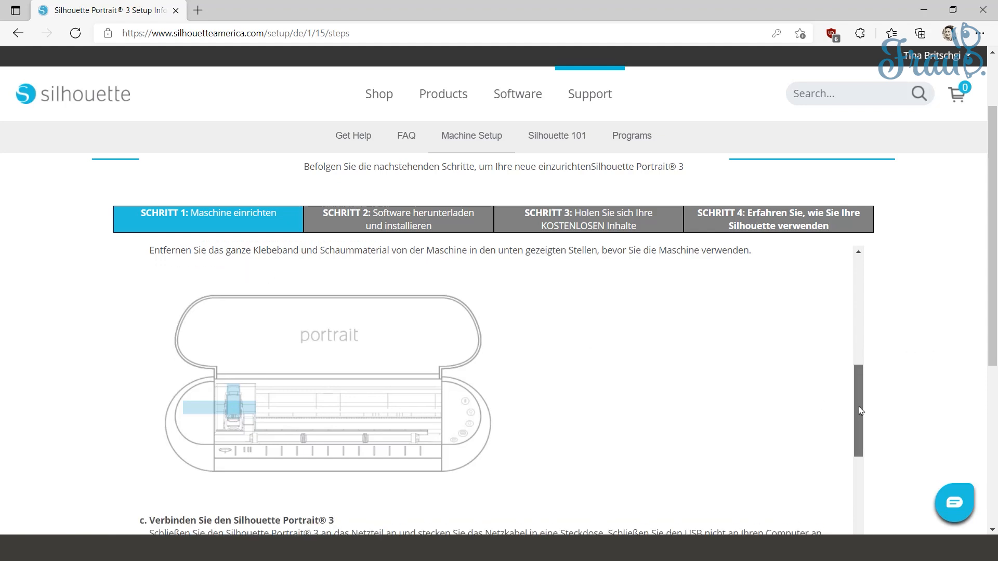
pyautogui.scroll(-5, 860, 411)
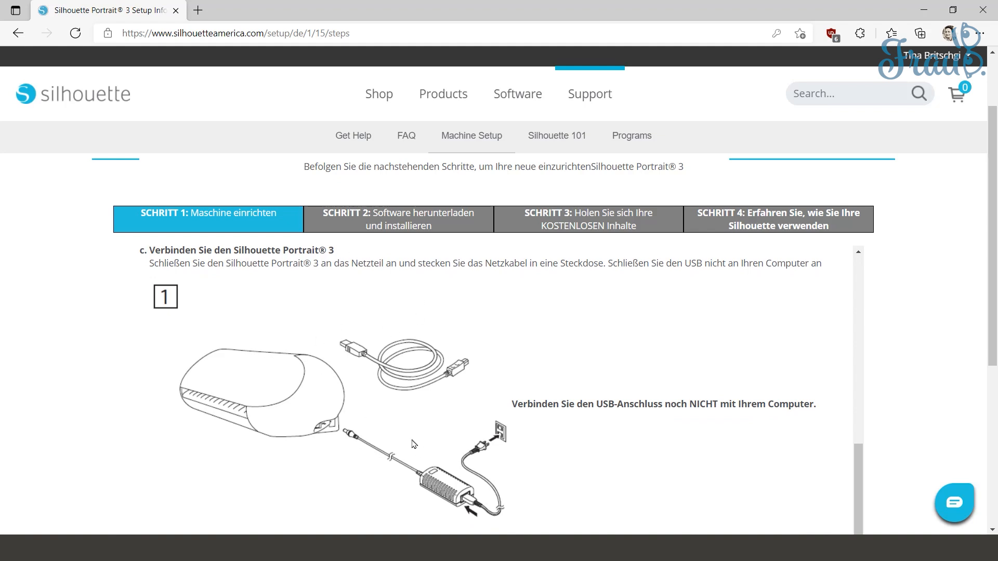
pyautogui.scroll(-5, 414, 444)
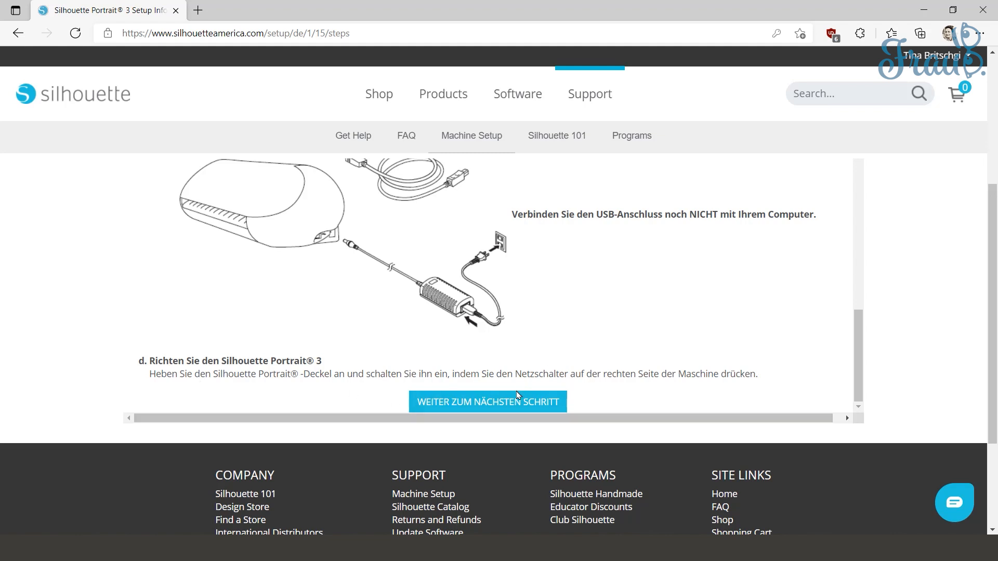
pyautogui.click(507, 402)
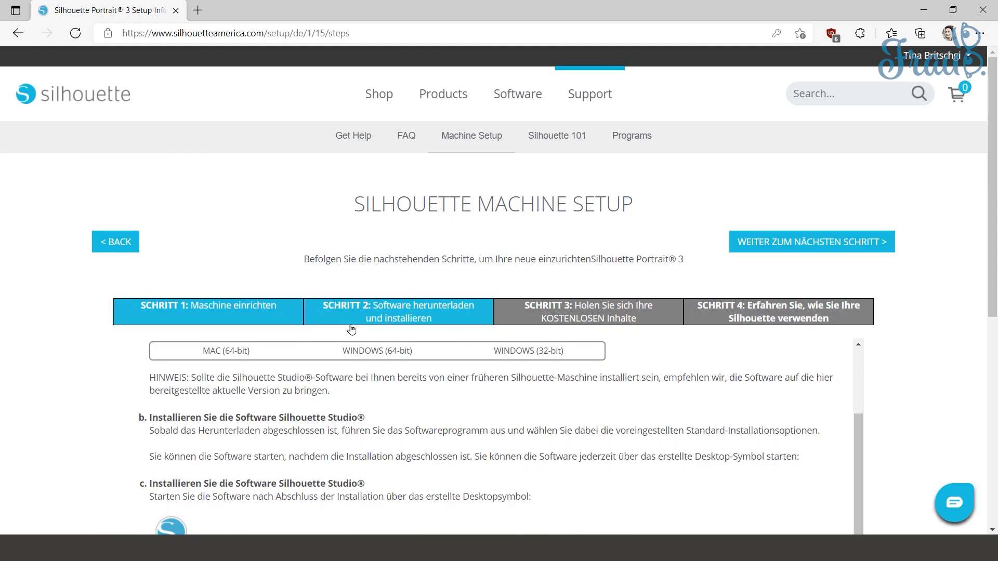
# - Read the software installation instructions in setup step 2 and the free designs and subscription information in step 3
pyautogui.scroll(-1, 290, 408)
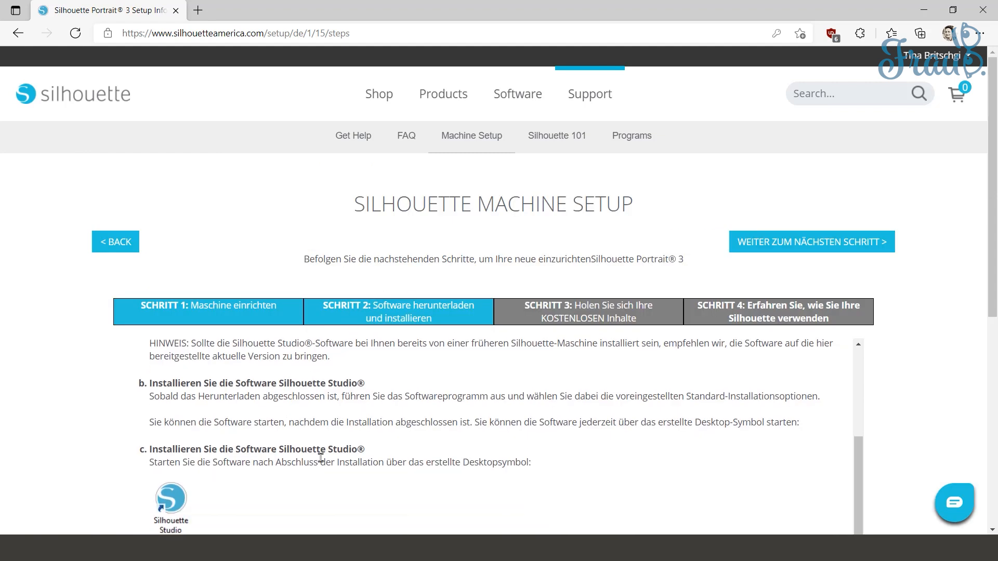
pyautogui.scroll(-2, 318, 460)
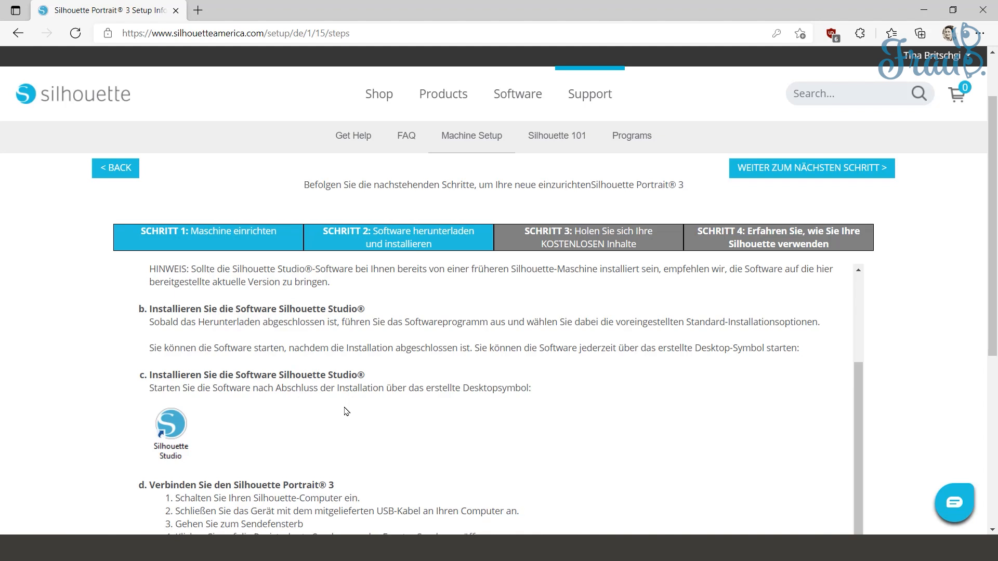
pyautogui.scroll(-1, 346, 412)
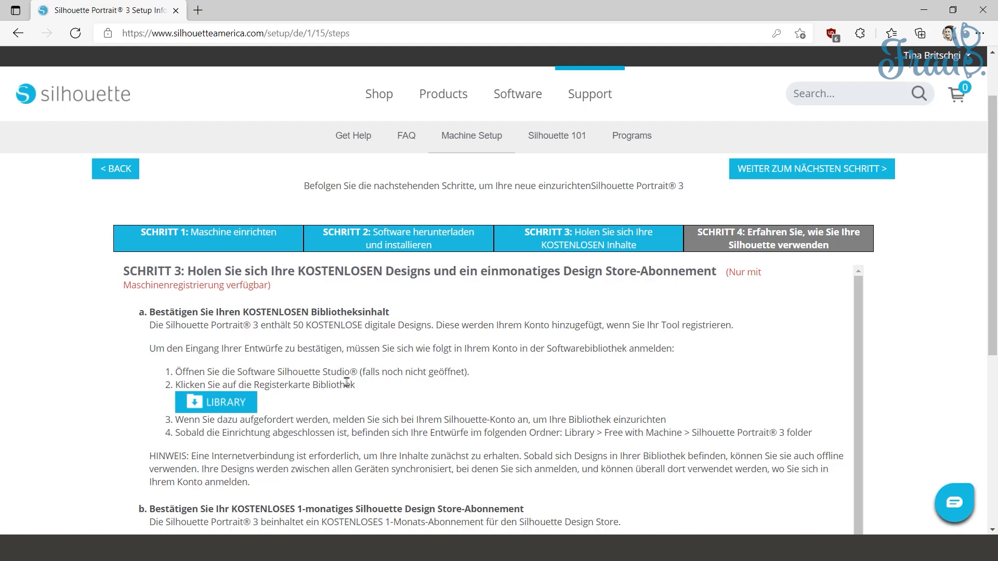
pyautogui.scroll(-1, 347, 381)
pyautogui.scroll(-3, 325, 424)
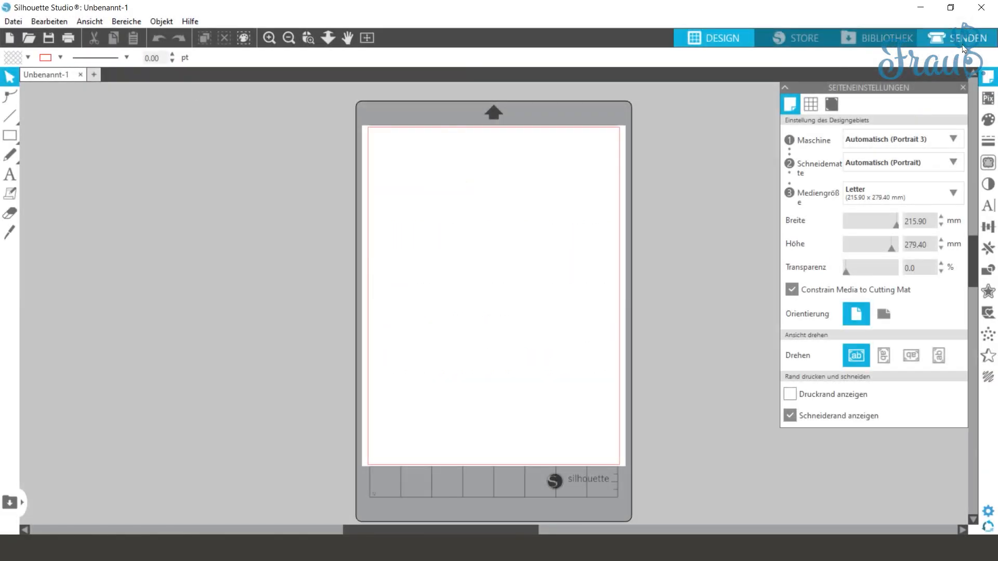
# - Switch to Silhouette Studio, open the library and complete its welcome introduction
pyautogui.click(873, 39)
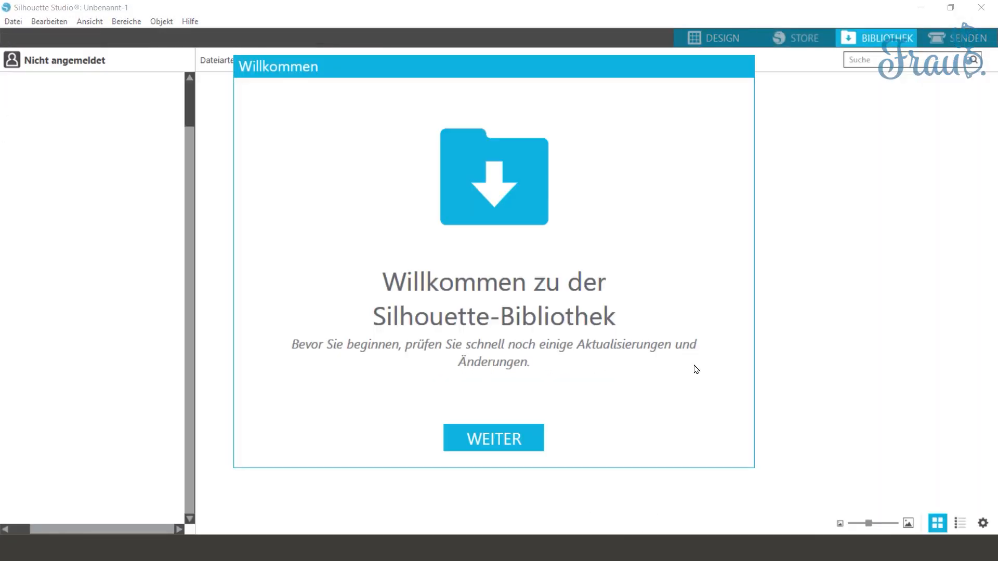
pyautogui.click(521, 438)
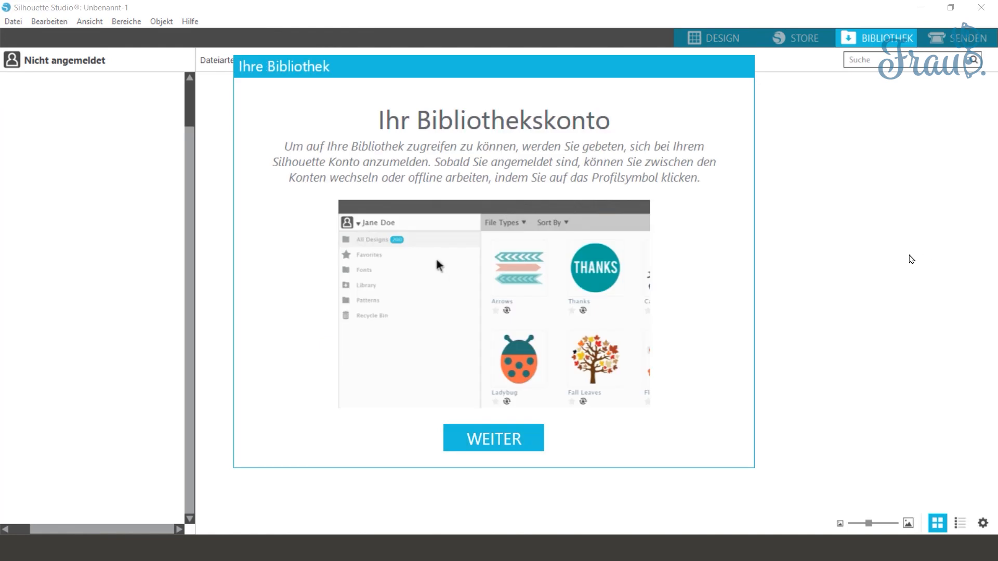
pyautogui.click(511, 442)
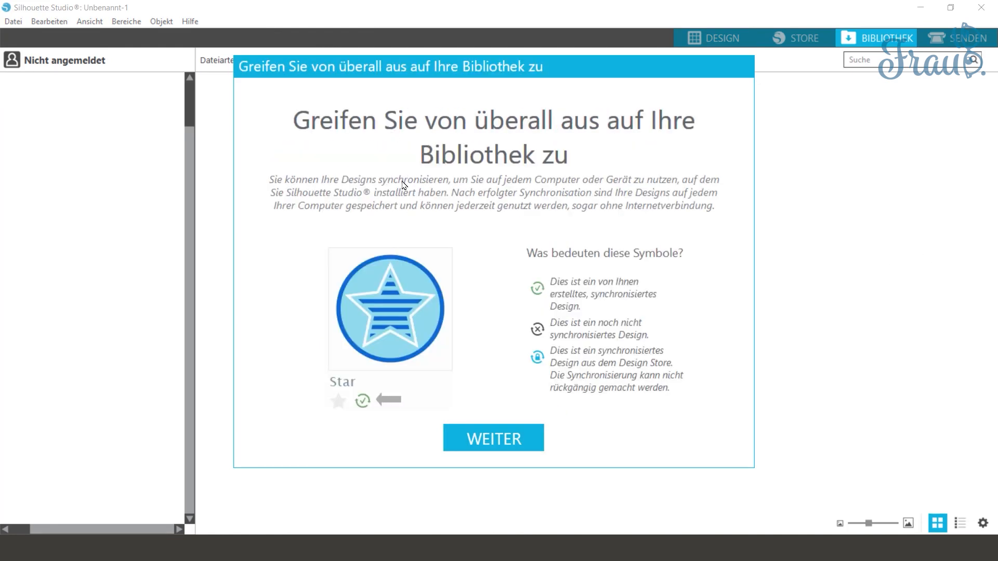
pyautogui.click(511, 443)
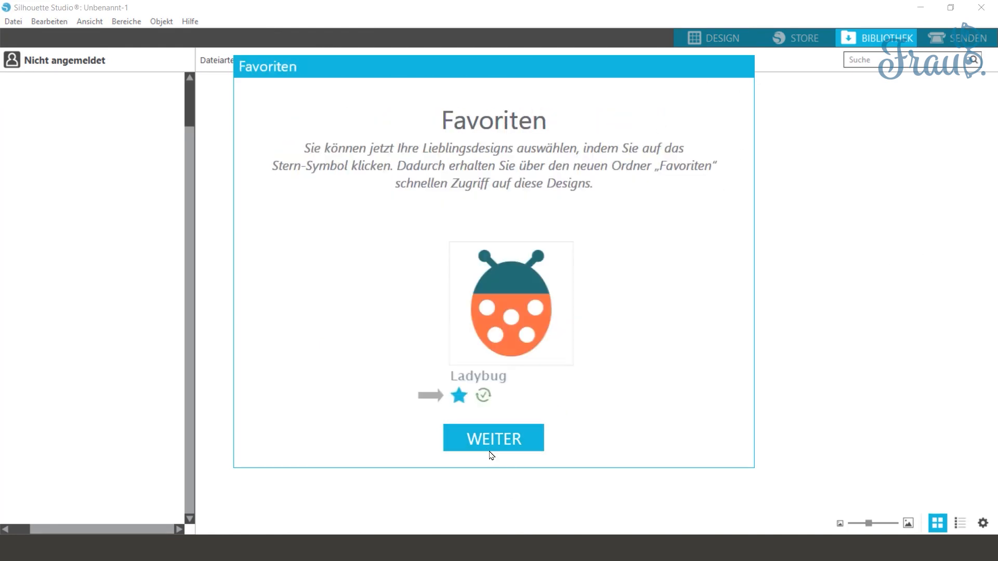
pyautogui.click(490, 447)
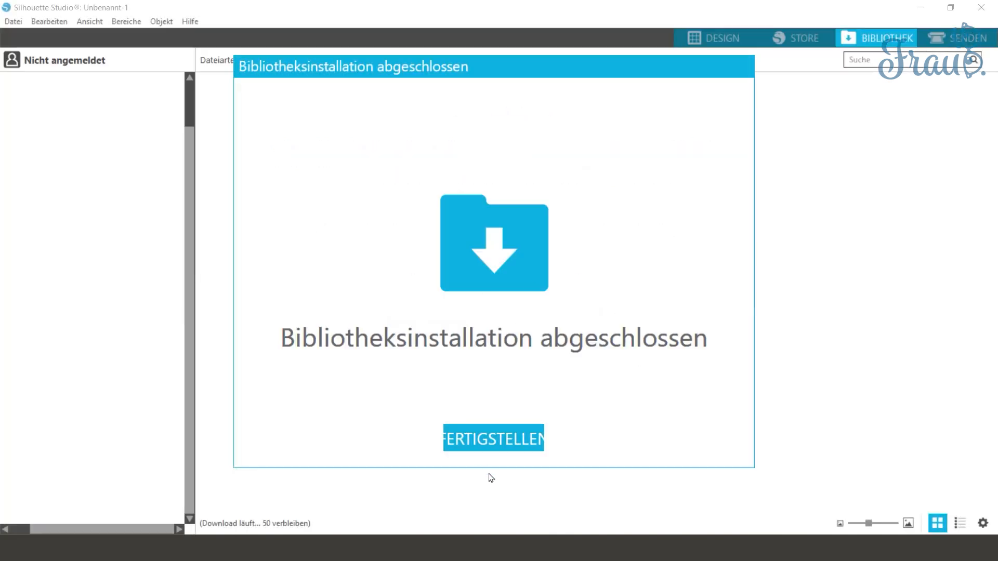
pyautogui.click(507, 439)
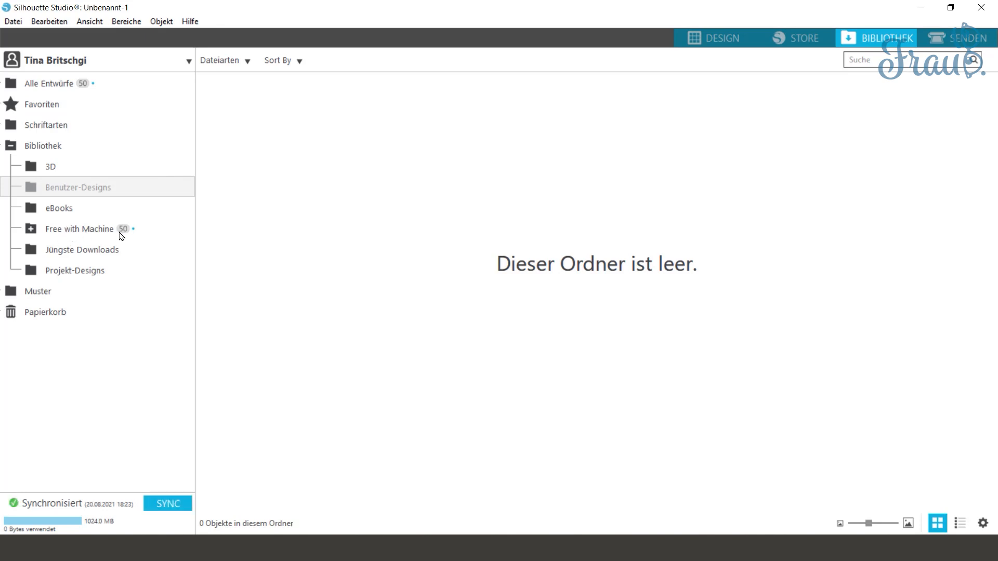
# - Open the Portrait subfolder of Free with Machine in the library and look through the included designs
pyautogui.click(100, 235)
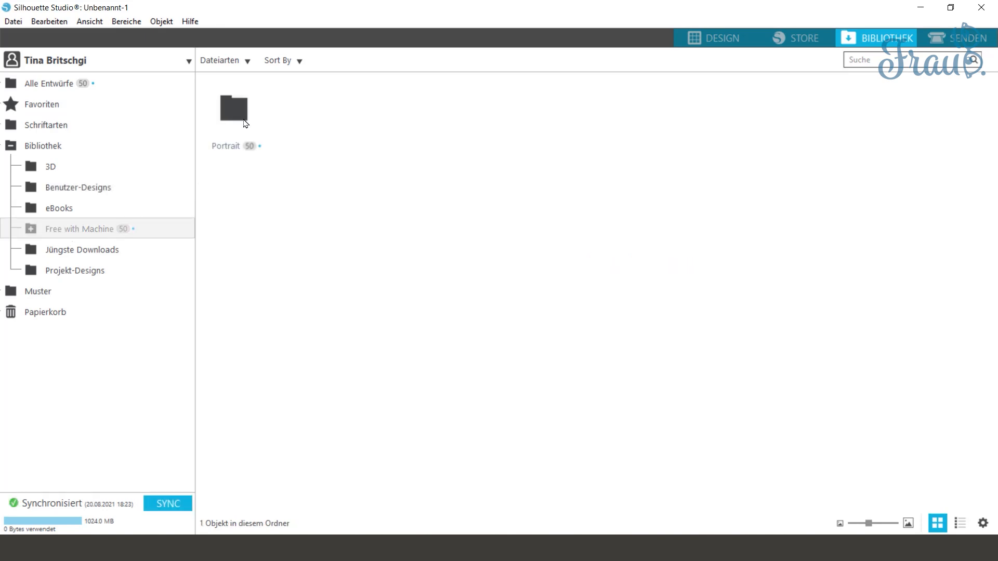
pyautogui.click(32, 232)
pyautogui.click(70, 250)
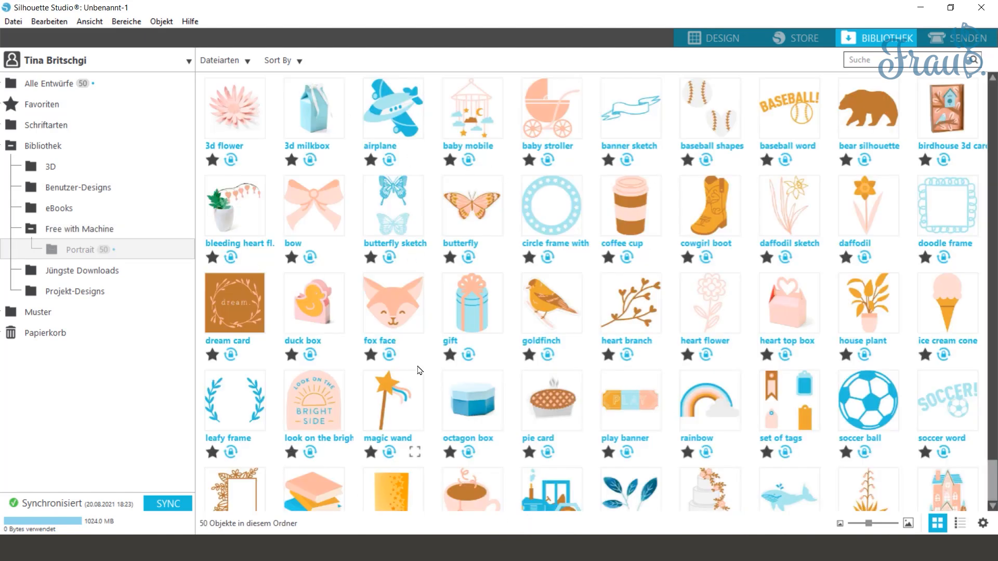
pyautogui.scroll(-1, 421, 372)
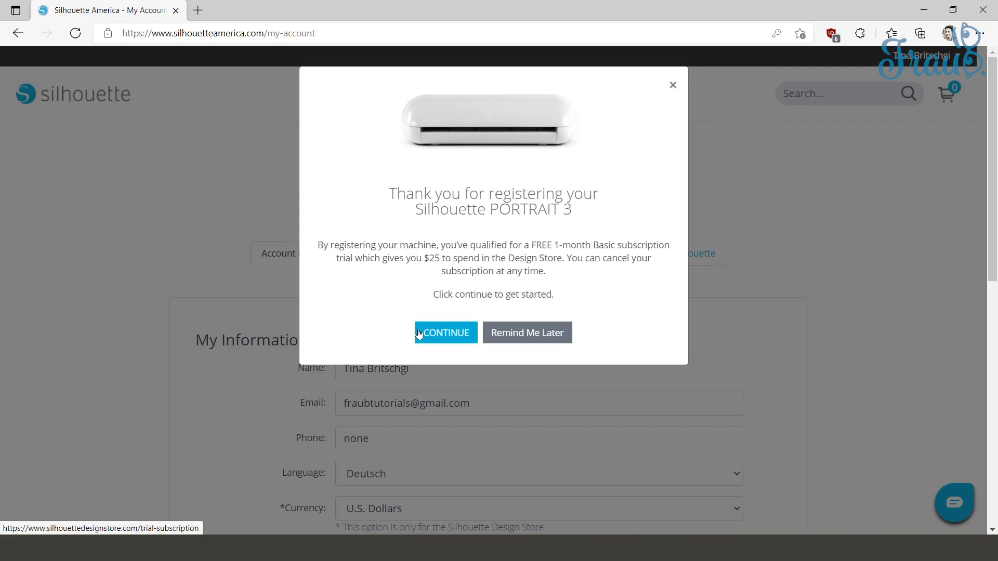
# - Switch to the browser, continue to the free trial subscription and accept the terms, privacy policy, payment data consent and cookies
pyautogui.click(443, 337)
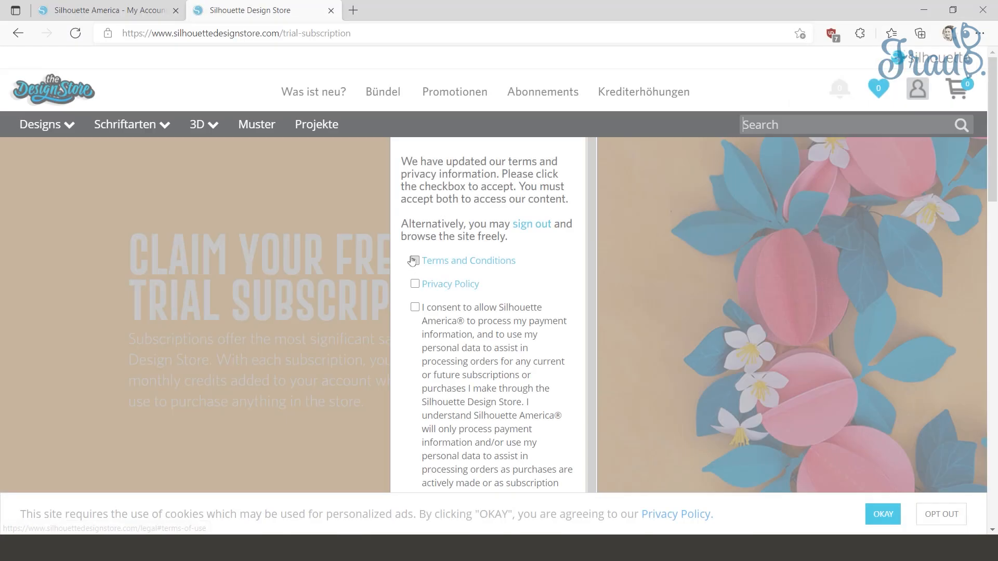
pyautogui.click(415, 261)
pyautogui.click(415, 285)
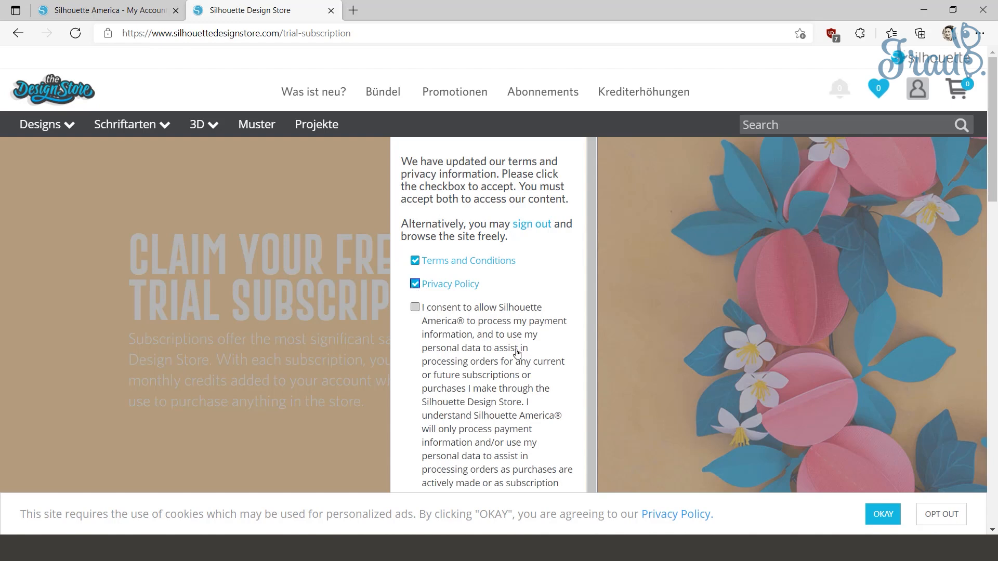
pyautogui.scroll(-1, 514, 357)
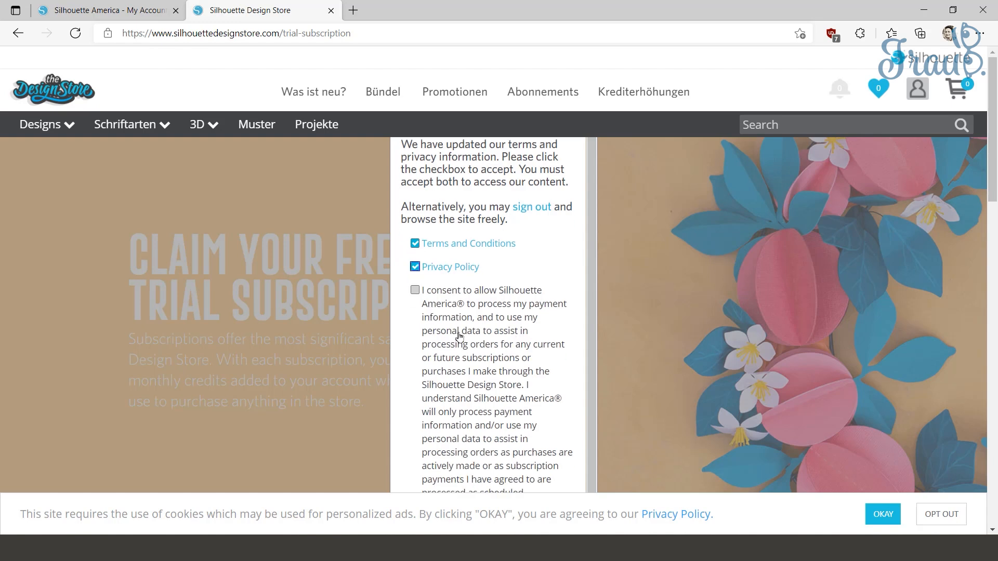
pyautogui.scroll(-4, 457, 334)
pyautogui.click(414, 290)
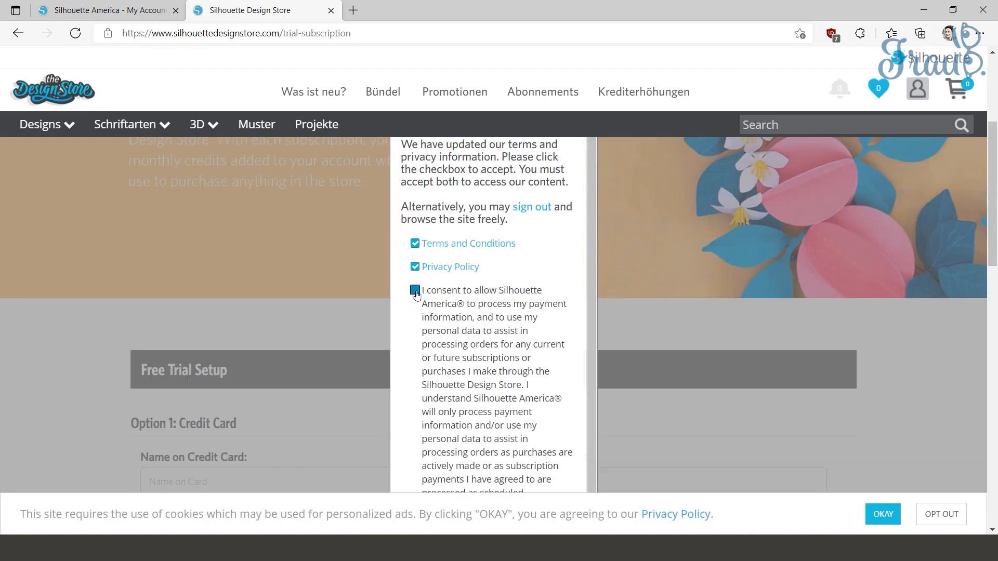
pyautogui.click(883, 514)
pyautogui.click(557, 520)
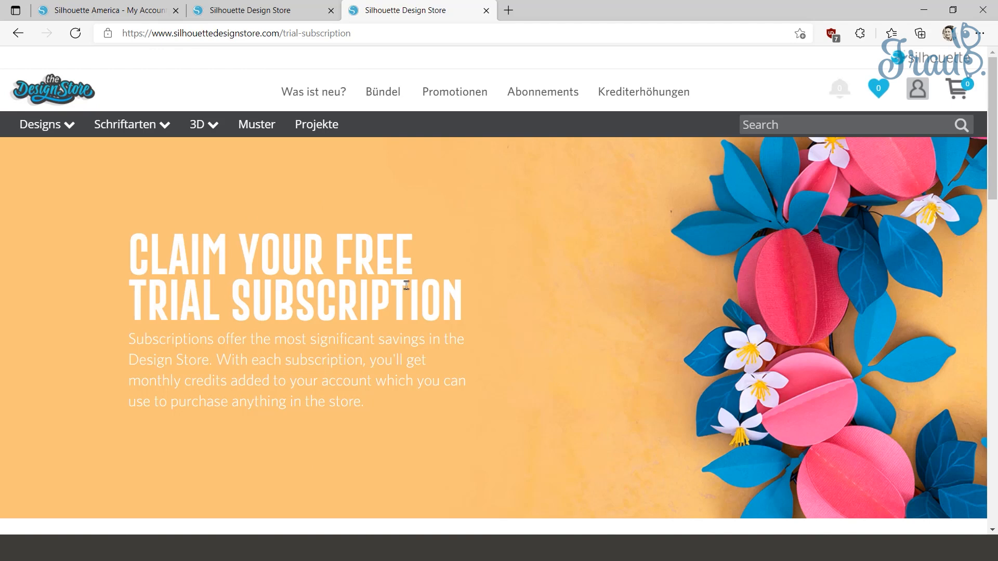
# - Examine the credit card and PayPal options in the Free Trial Setup form
pyautogui.scroll(-5, 407, 285)
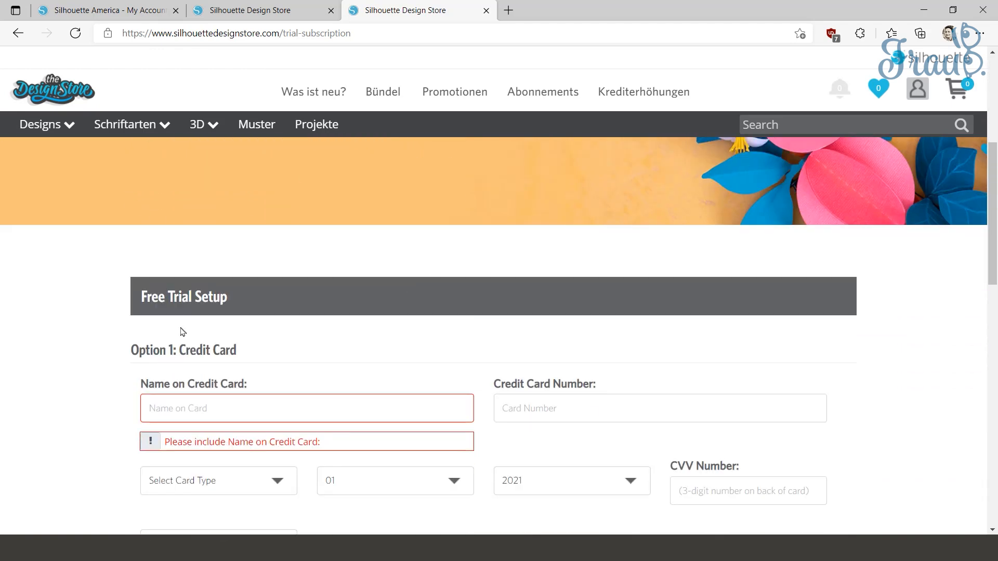
pyautogui.scroll(-3, 183, 335)
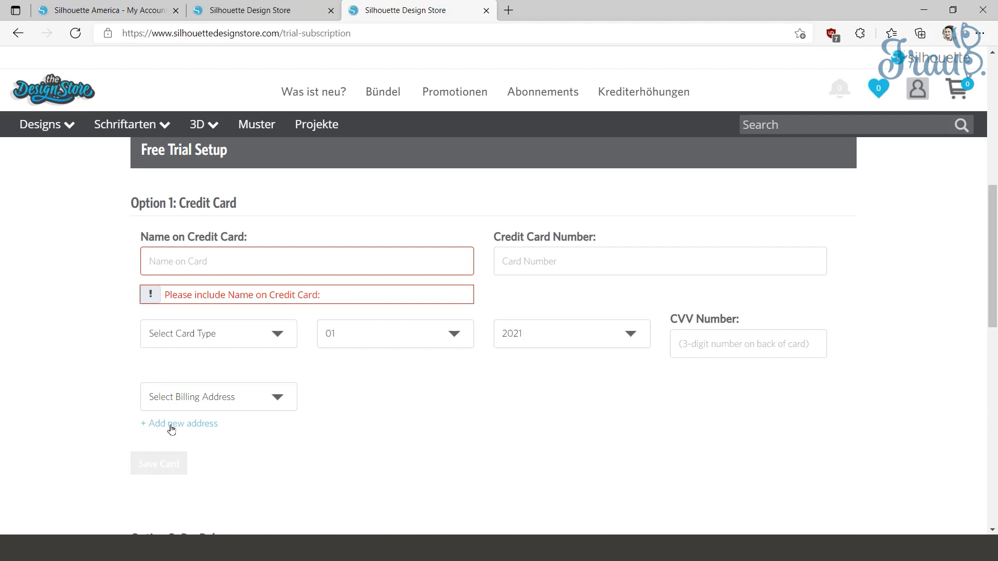
pyautogui.scroll(-3, 171, 429)
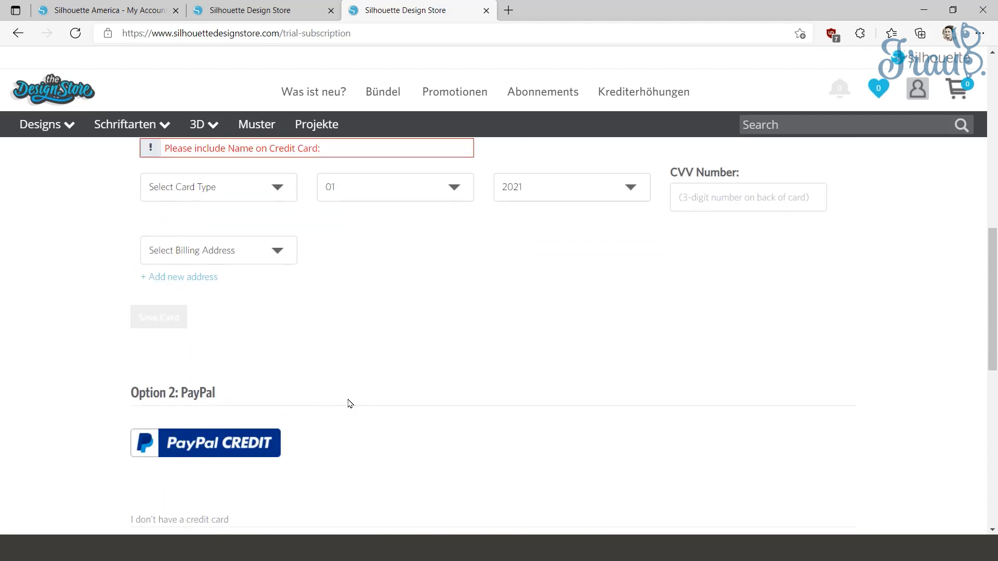
pyautogui.scroll(3, 412, 395)
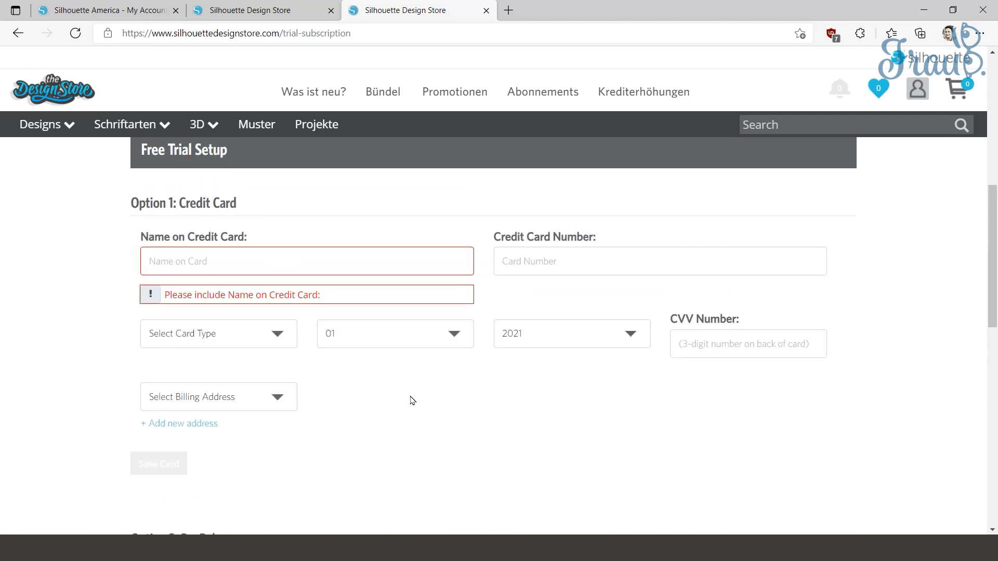
pyautogui.scroll(3, 412, 401)
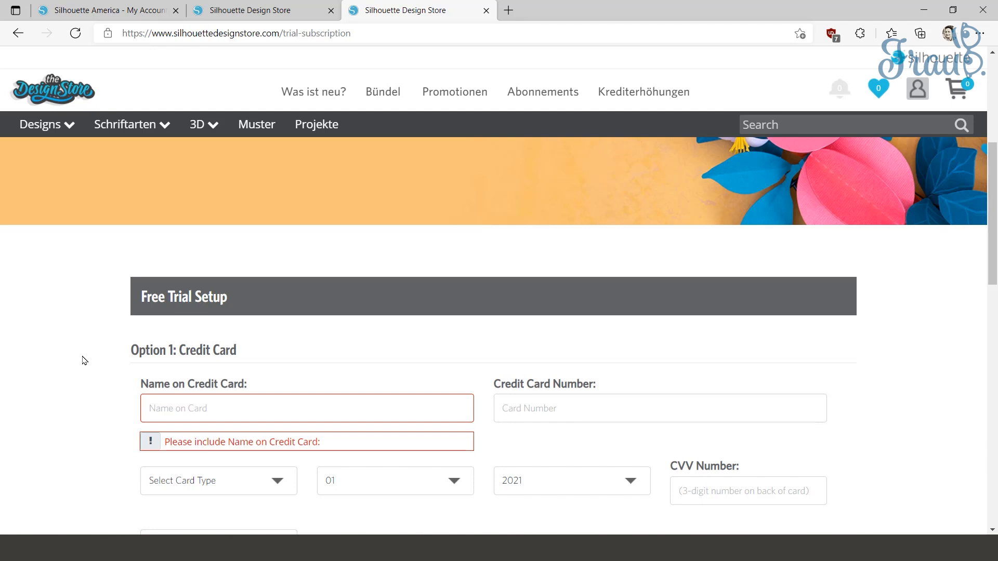
pyautogui.scroll(-4, 29, 414)
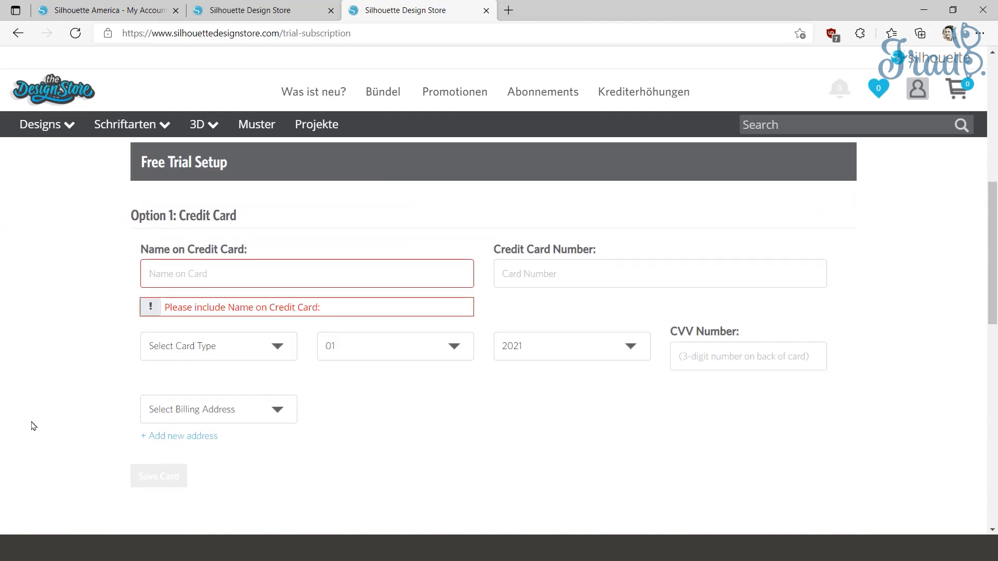
pyautogui.scroll(3, 103, 353)
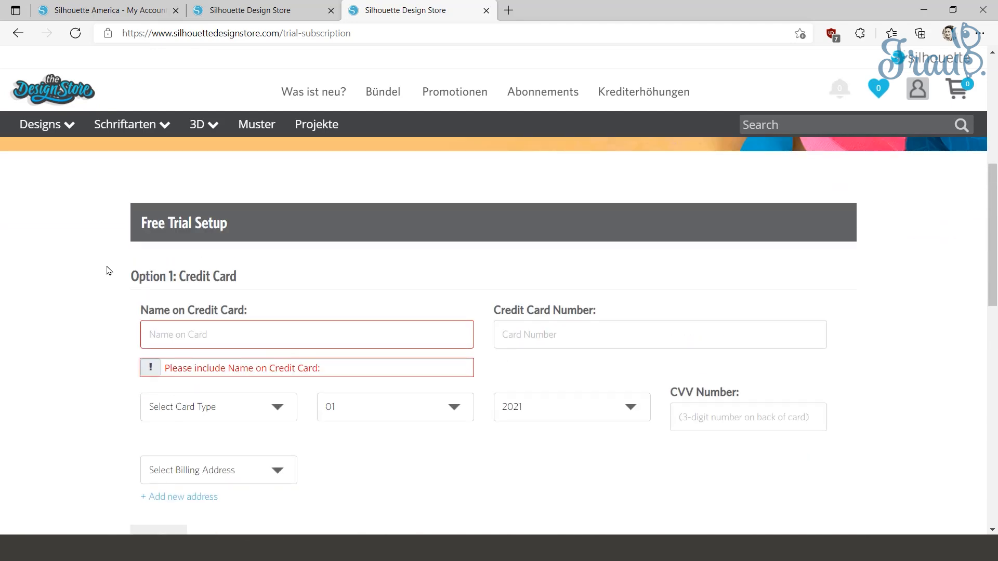
# - View the Design Store's subscription plans and check the account's credit balance from the store's home page
pyautogui.click(553, 98)
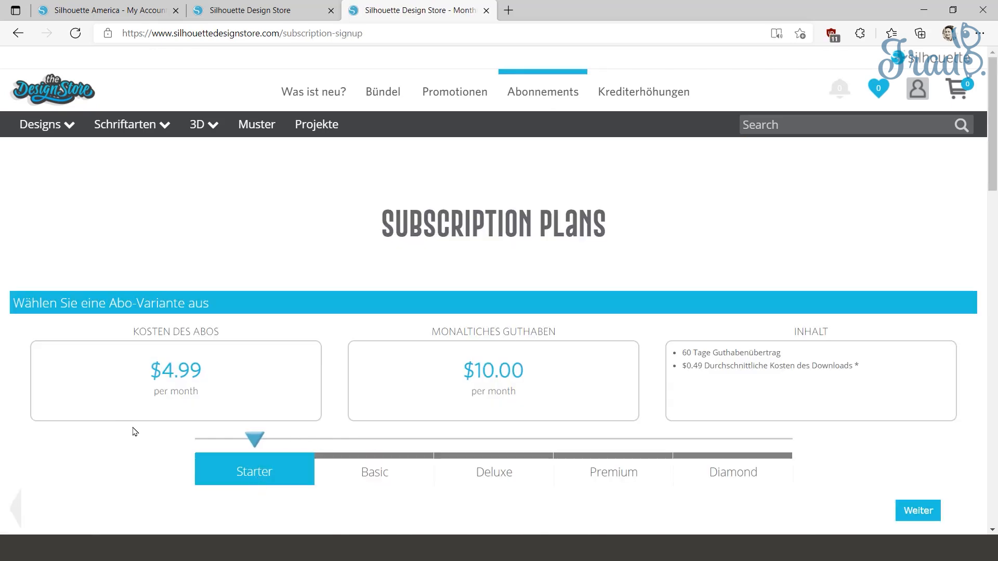
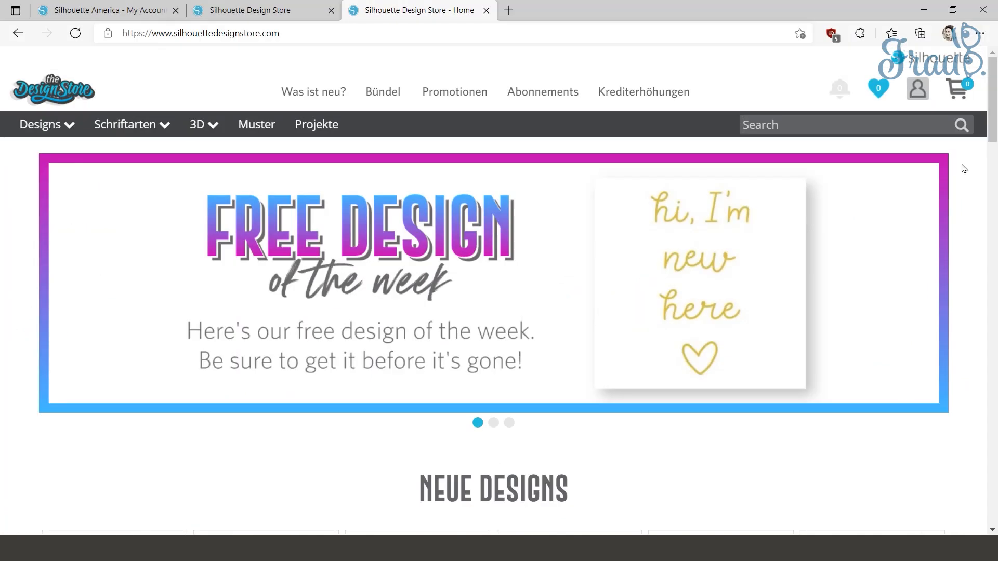
pyautogui.moveTo(925, 82)
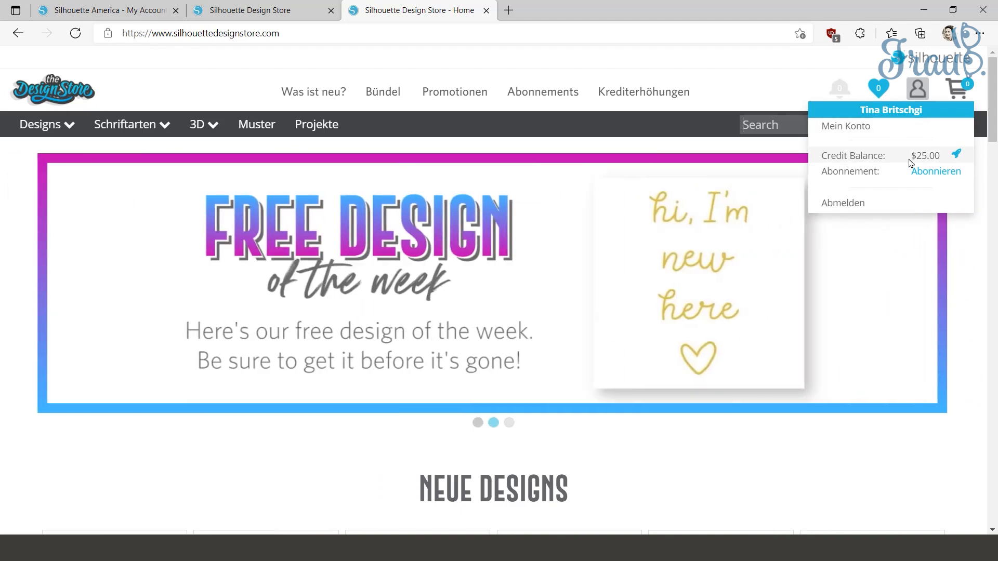
# - Return to the Design Store's home page and look through the new designs
pyautogui.moveTo(73, 121)
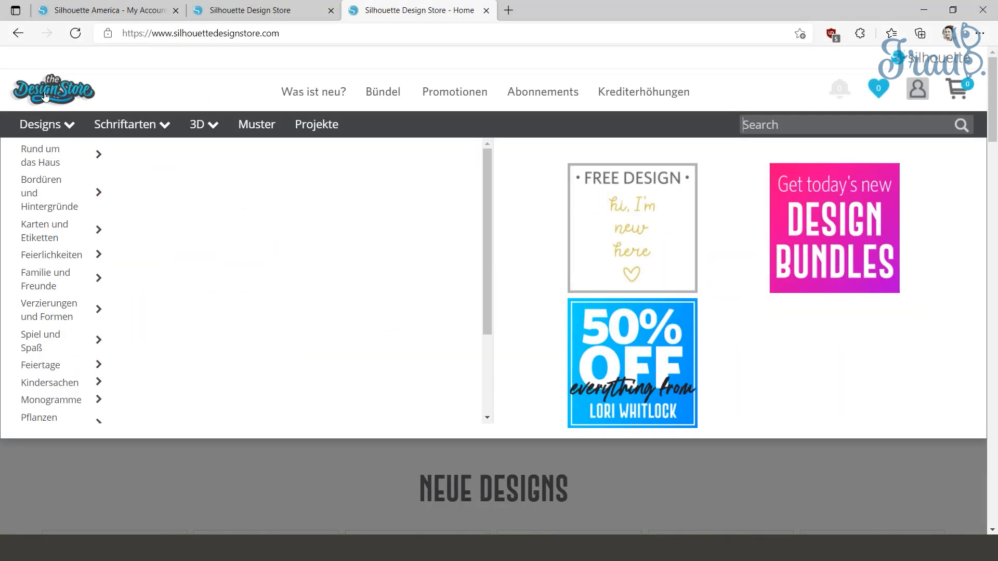
pyautogui.click(45, 92)
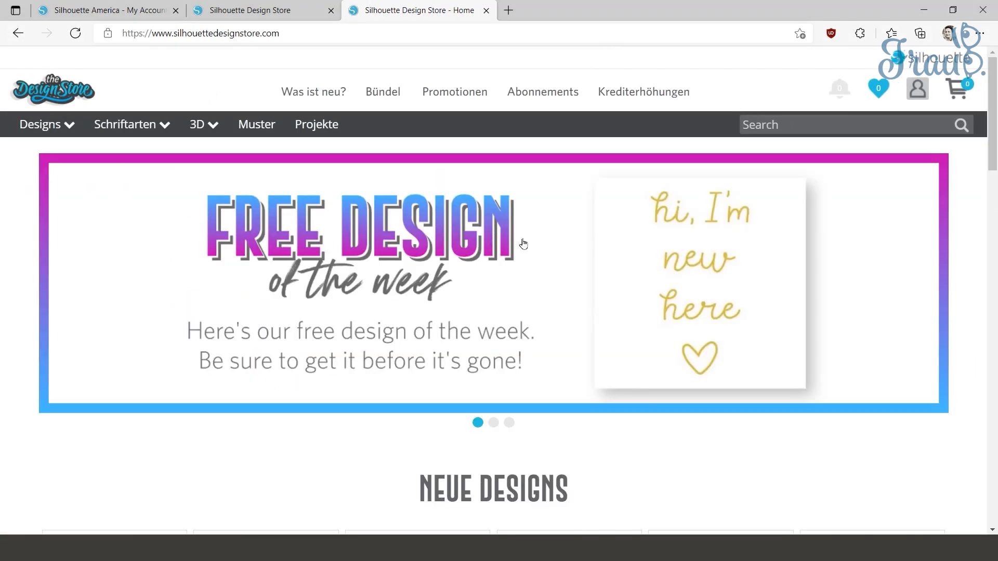
pyautogui.scroll(-4, 490, 388)
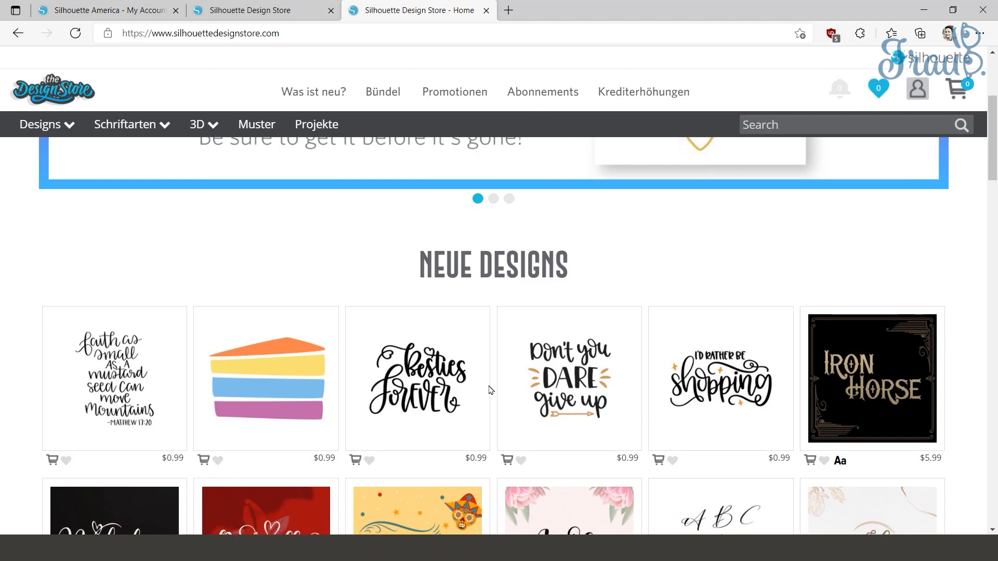
pyautogui.scroll(-3, 490, 388)
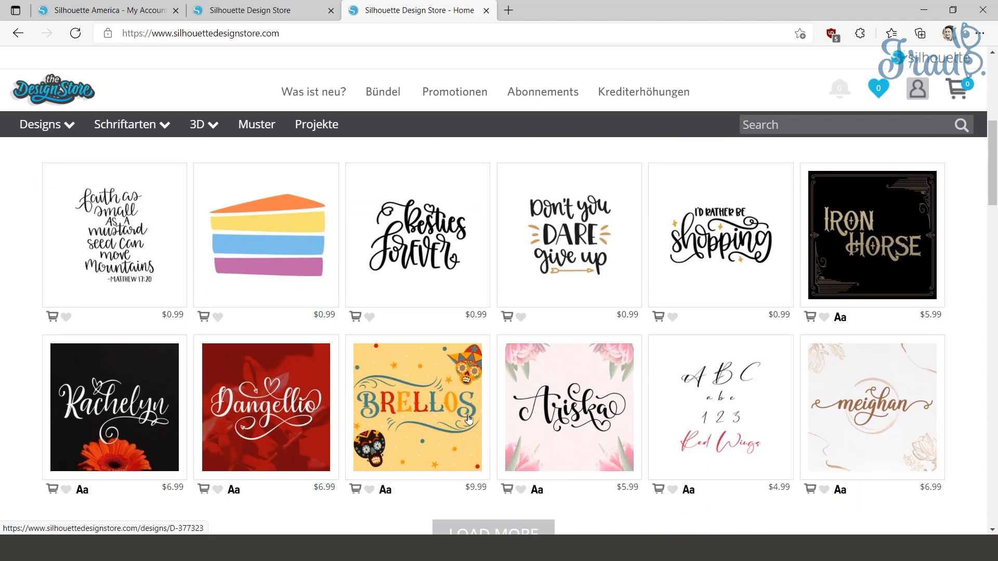
pyautogui.scroll(7, 412, 281)
# - Search the Design Store for "home" and look through the matching designs
pyautogui.click(798, 125)
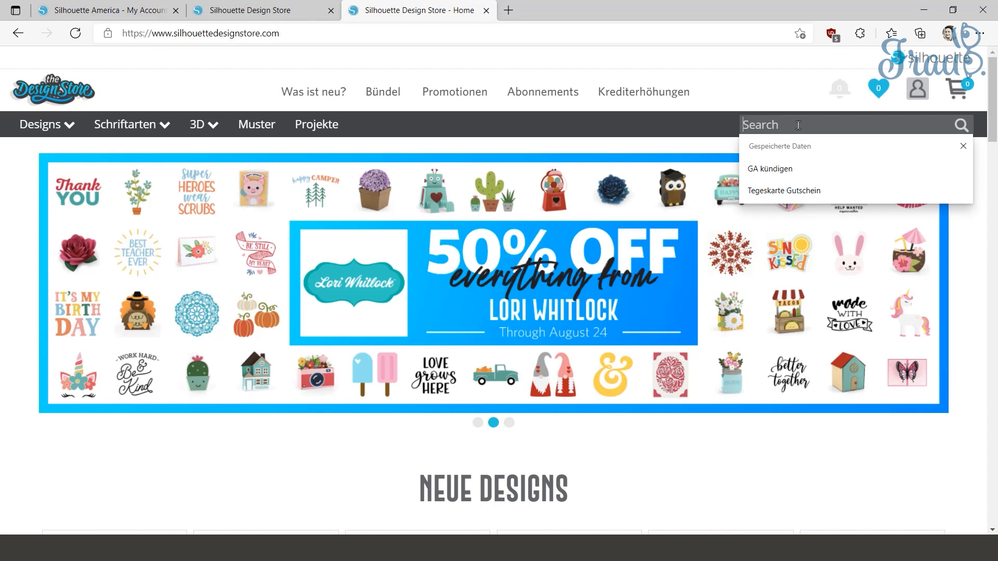
pyautogui.write('home')
pyautogui.press('Return')
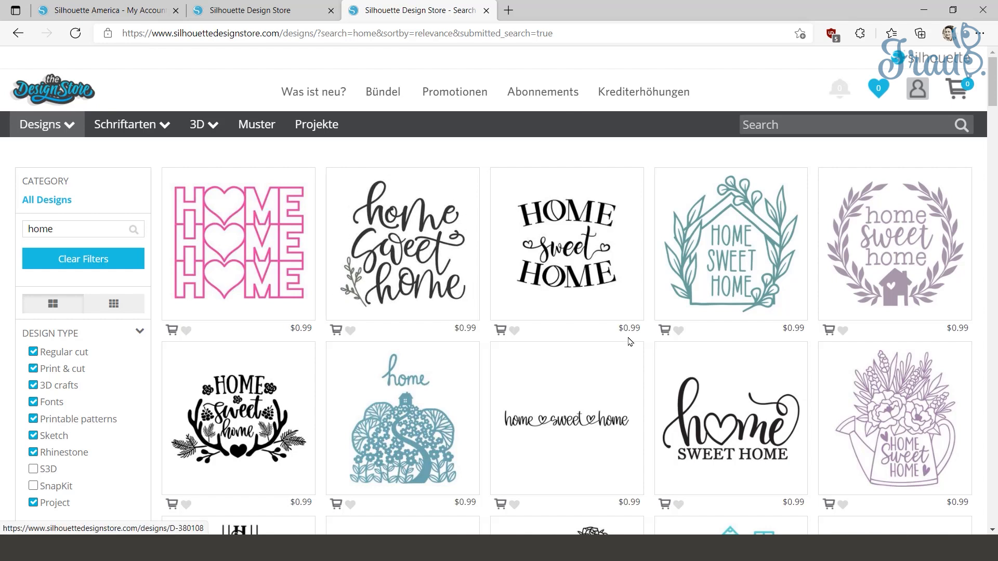
pyautogui.scroll(-4, 629, 342)
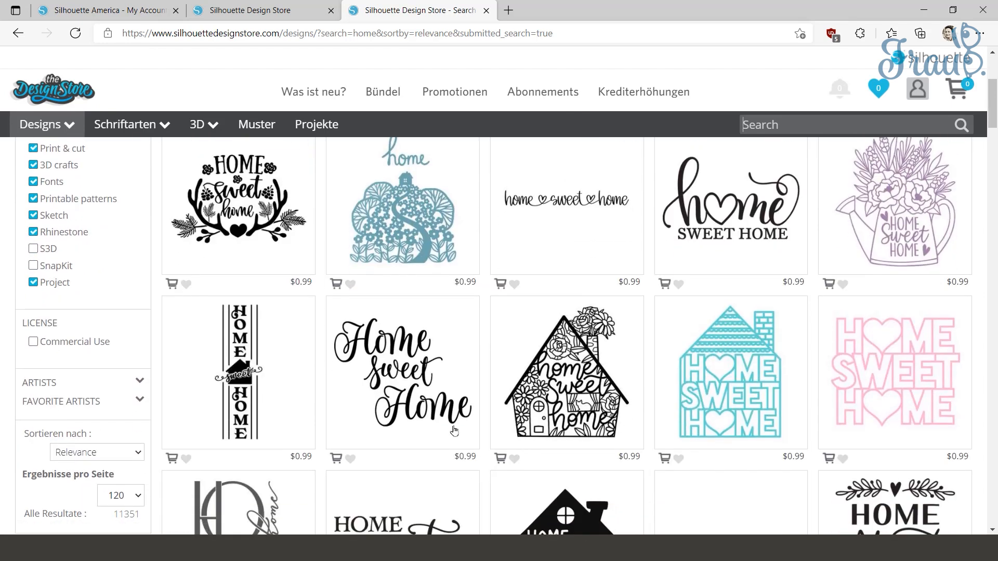
pyautogui.scroll(4, 453, 416)
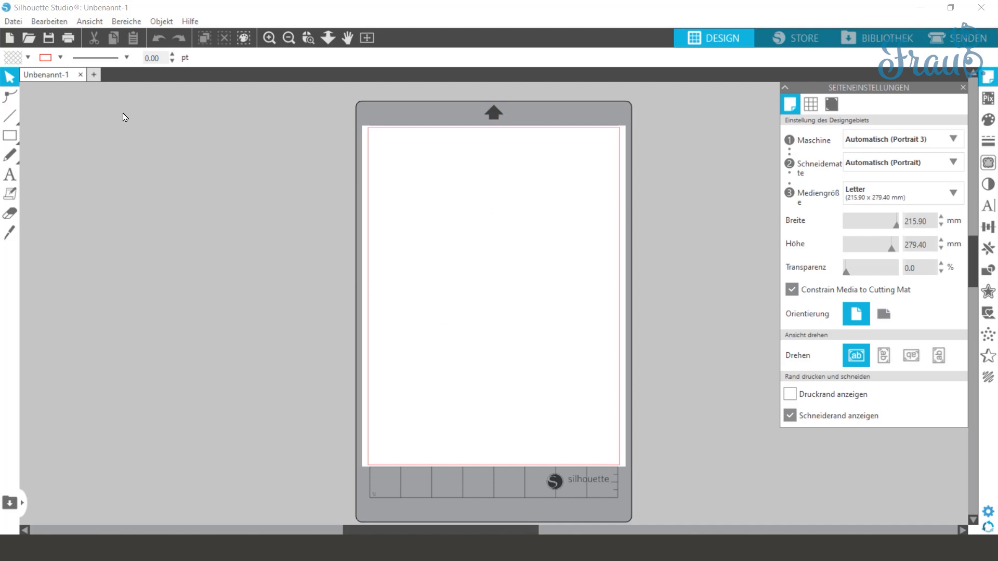
# - Switch to Silhouette Studio and draw an ellipse about 68 mm wide and 76 mm high in the upper left part of the page
pyautogui.moveTo(12, 136)
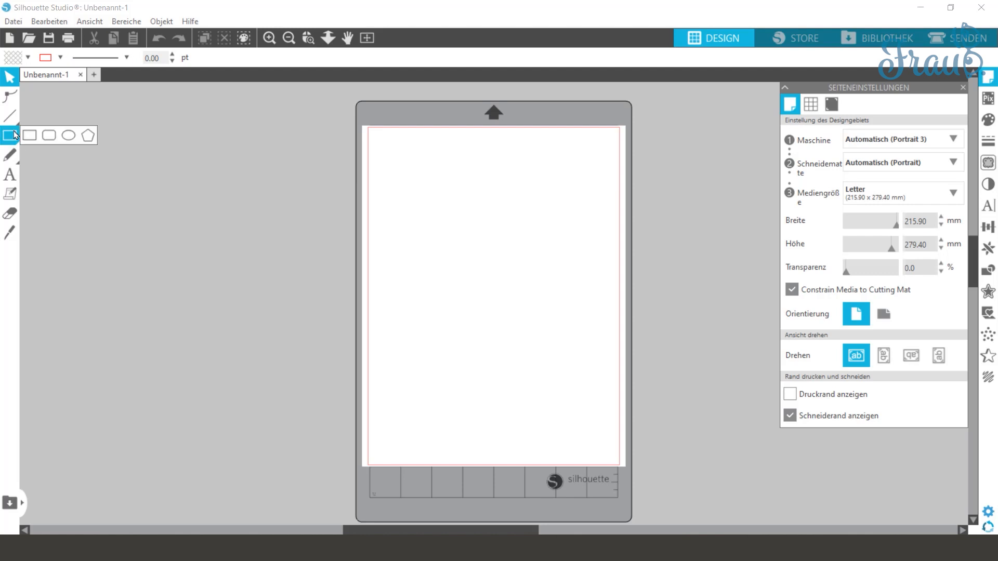
pyautogui.click(68, 136)
pyautogui.moveTo(389, 209); pyautogui.dragTo(474, 303)
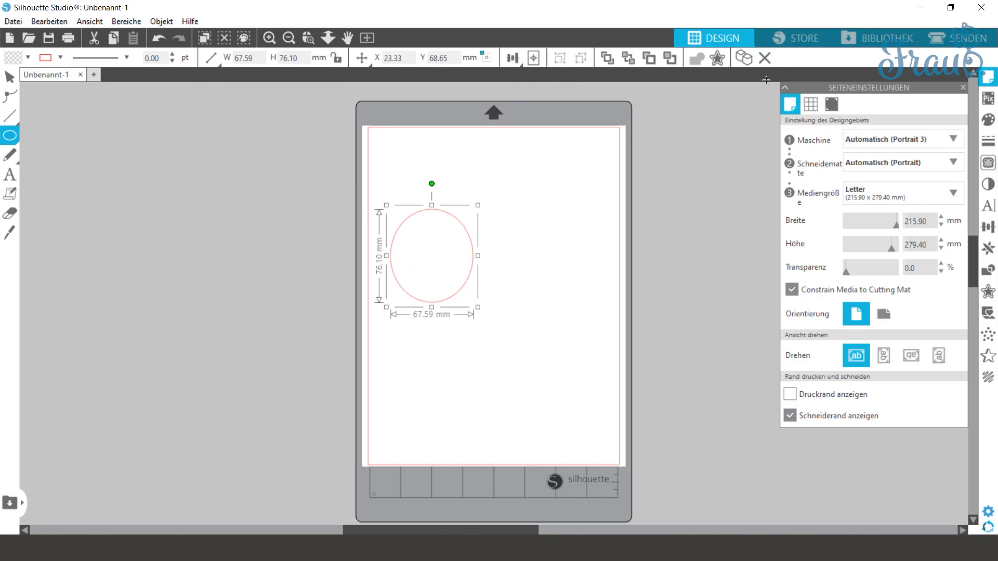
pyautogui.click(8, 179)
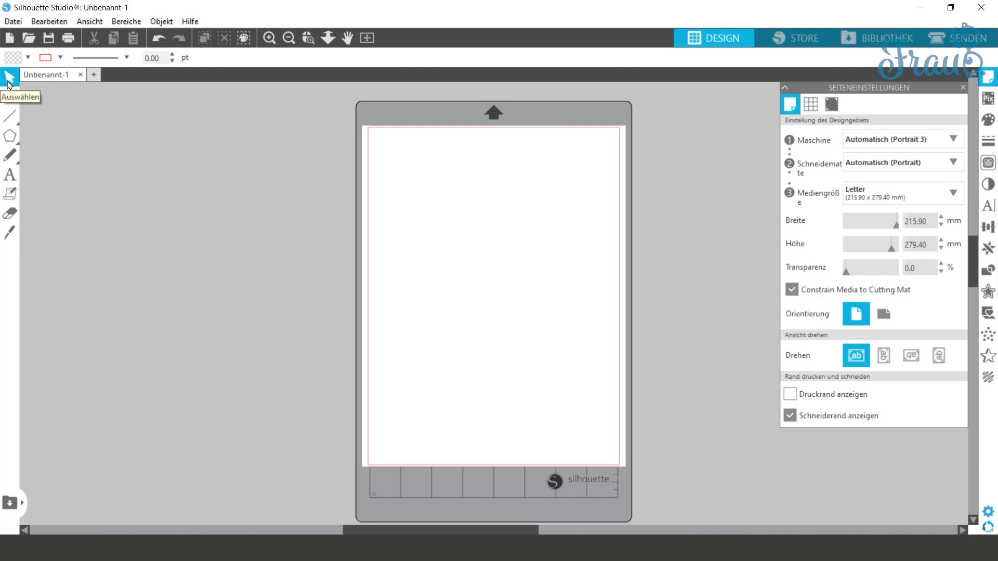
# - Draw a square about 110 mm on each side with the Rectangle tool in the upper part of the page
pyautogui.moveTo(8, 79)
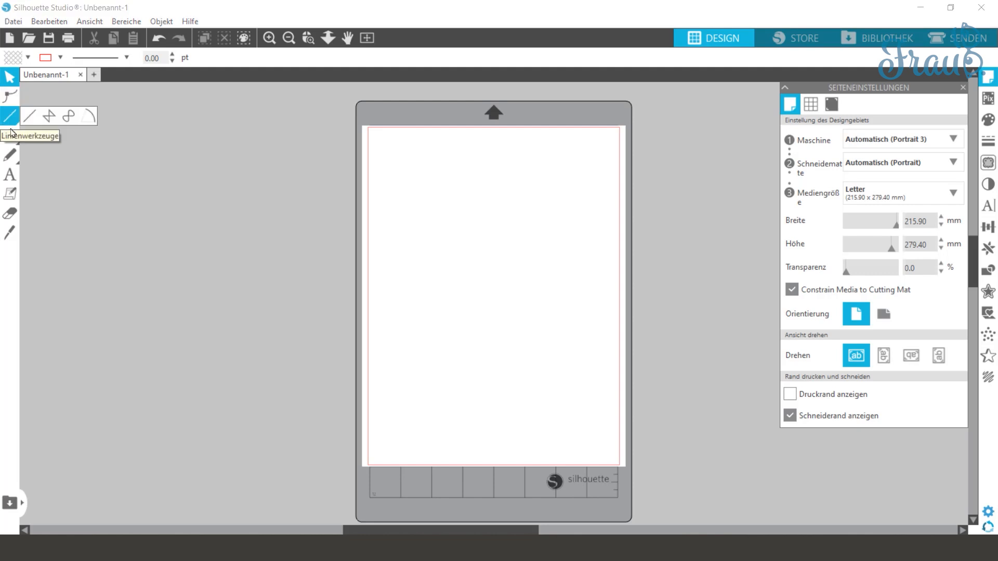
pyautogui.moveTo(15, 140)
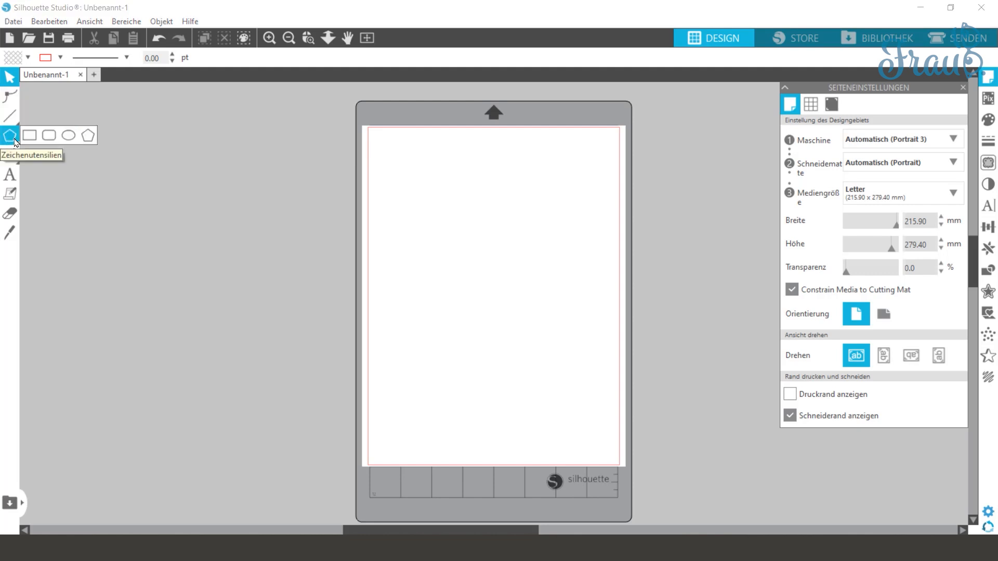
pyautogui.moveTo(13, 163)
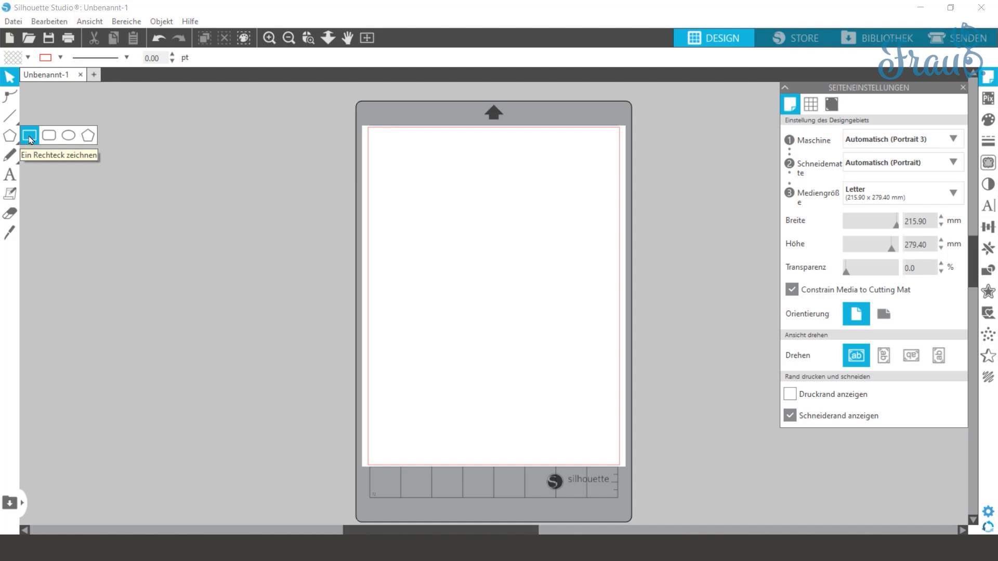
pyautogui.click(30, 136)
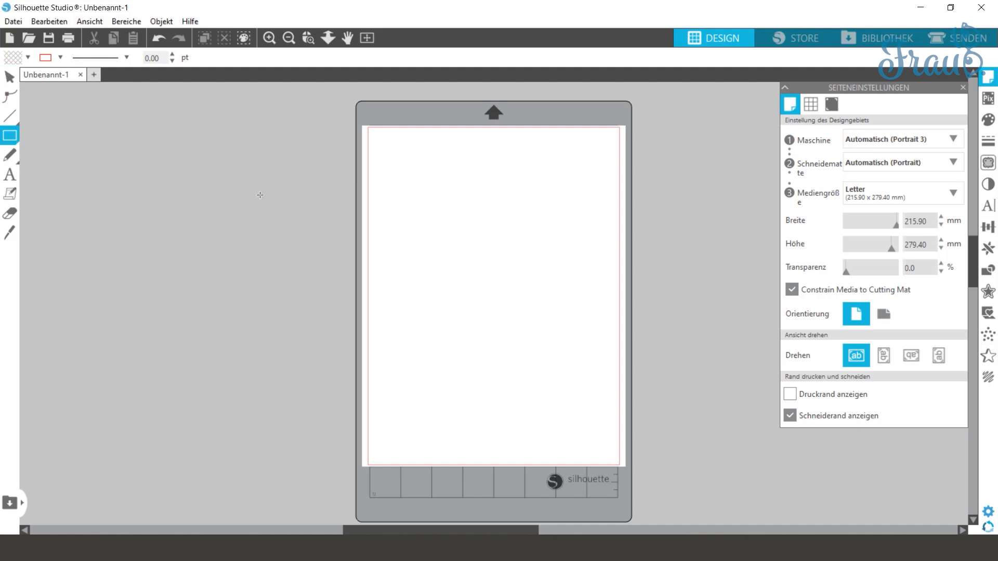
pyautogui.moveTo(393, 180); pyautogui.dragTo(503, 264)
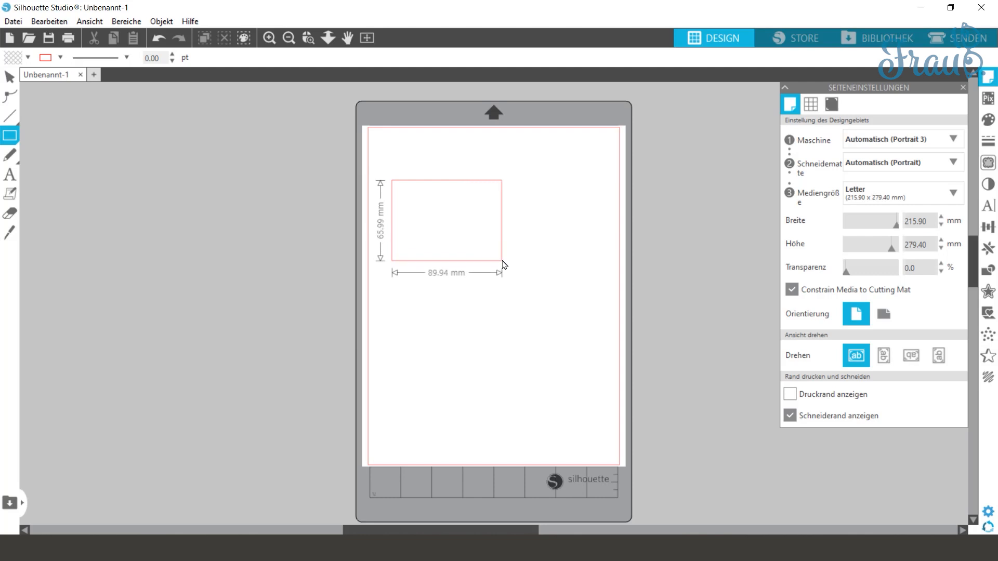
pyautogui.keyDown('shift'); pyautogui.moveTo(504, 265); pyautogui.dragTo(525, 314); pyautogui.keyUp('shift')
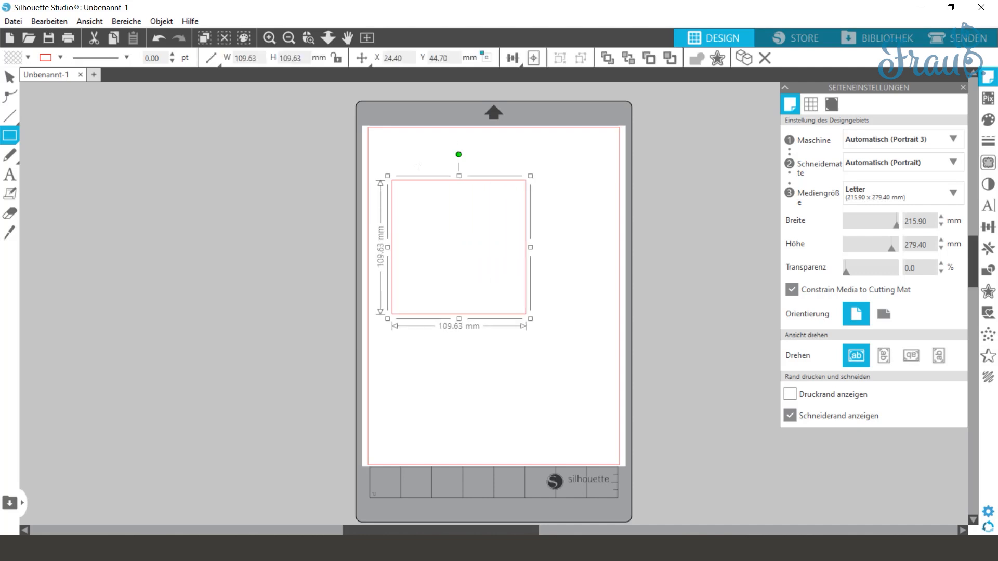
# - Examine the fill colour, line colour and line style choices for the square, and undo the square
pyautogui.click(28, 59)
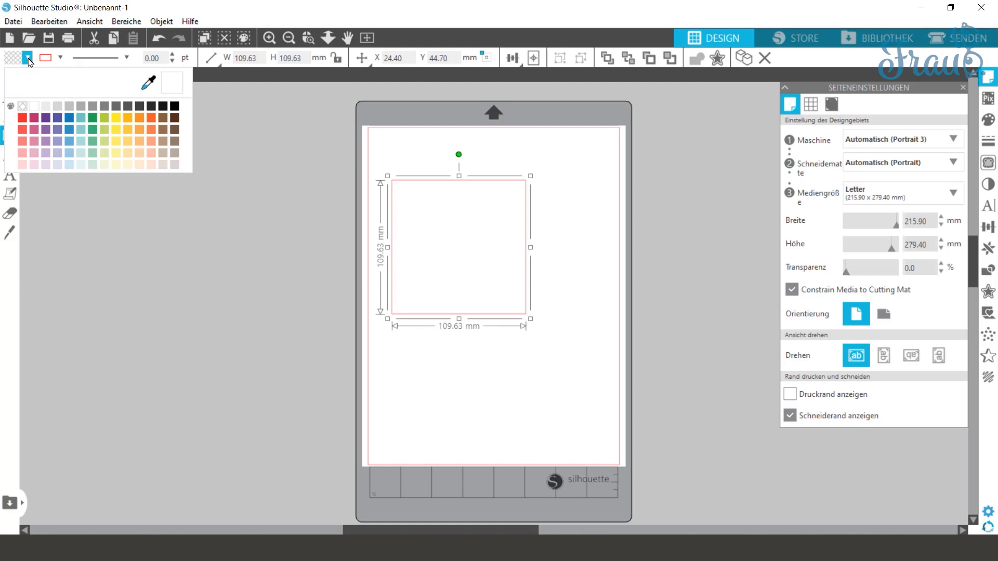
pyautogui.click(27, 58)
pyautogui.click(60, 58)
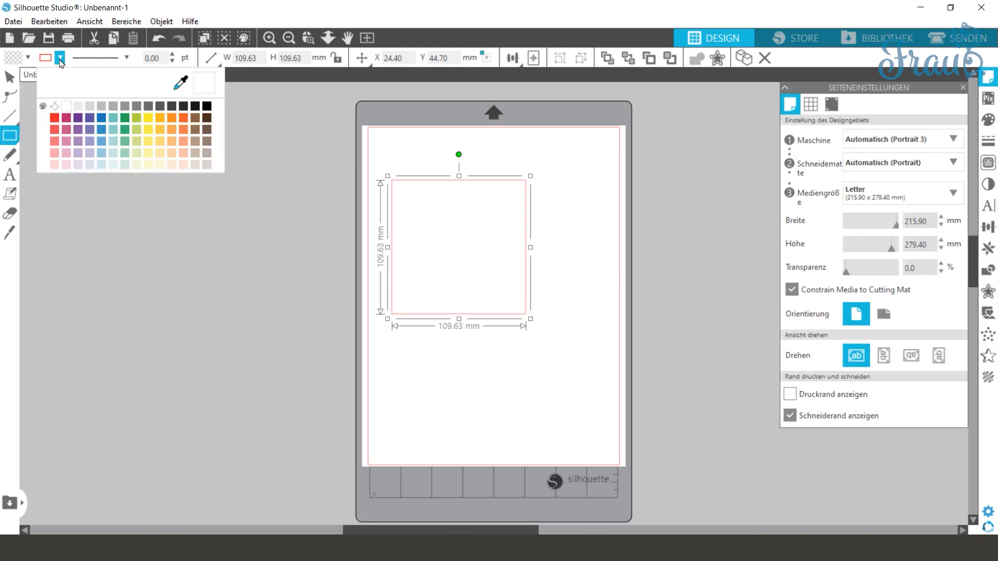
pyautogui.click(60, 57)
pyautogui.click(127, 58)
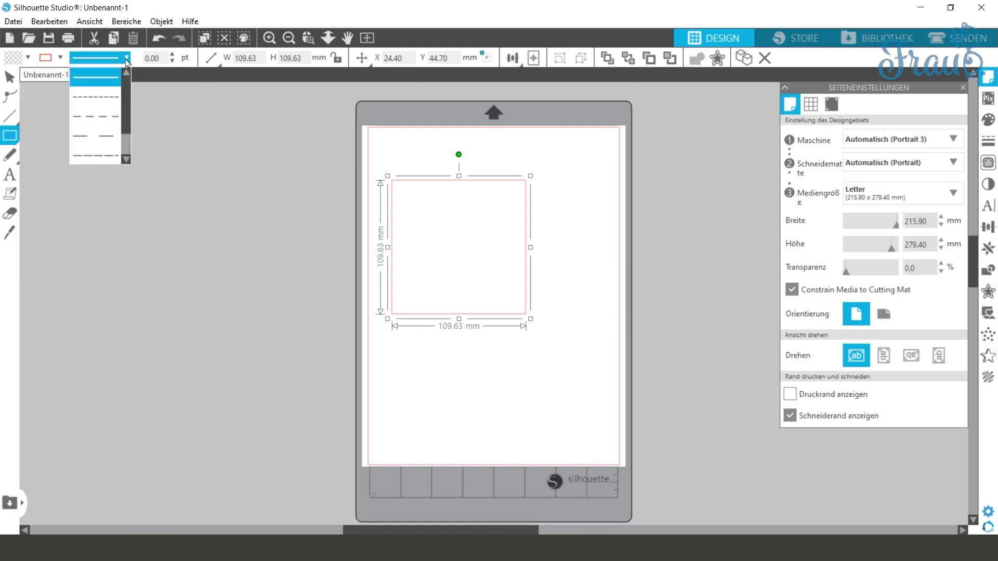
pyautogui.click(127, 60)
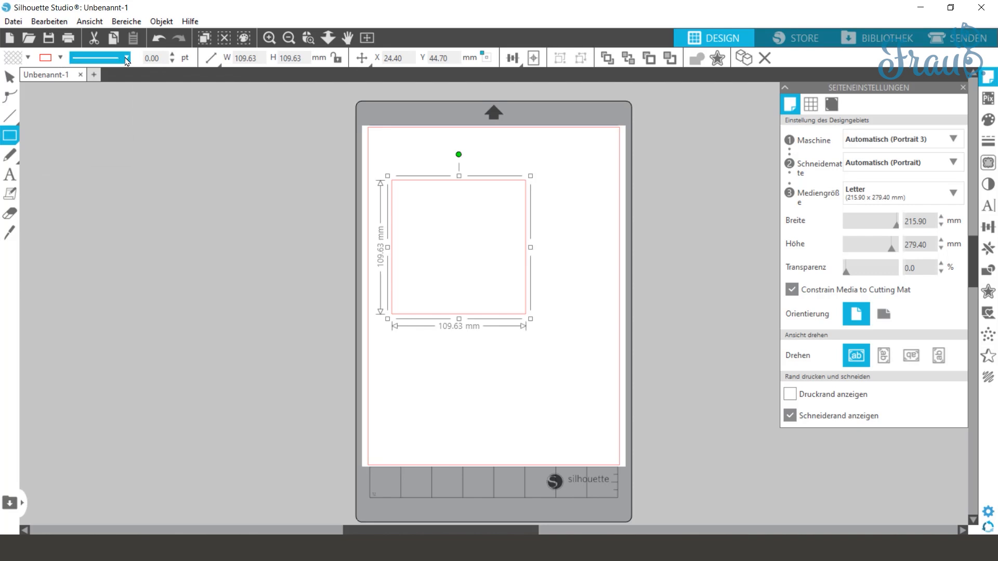
pyautogui.click(126, 58)
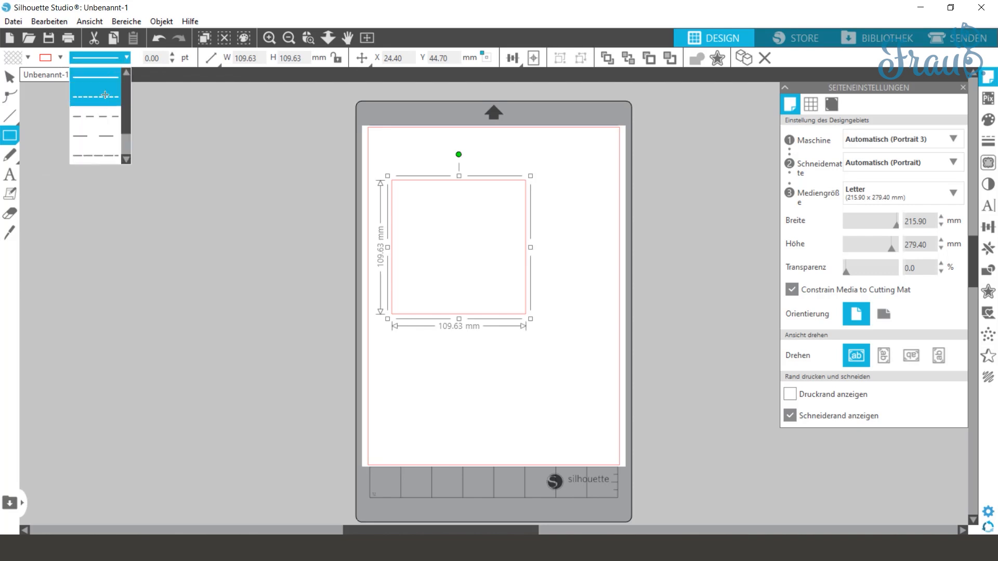
pyautogui.click(155, 63)
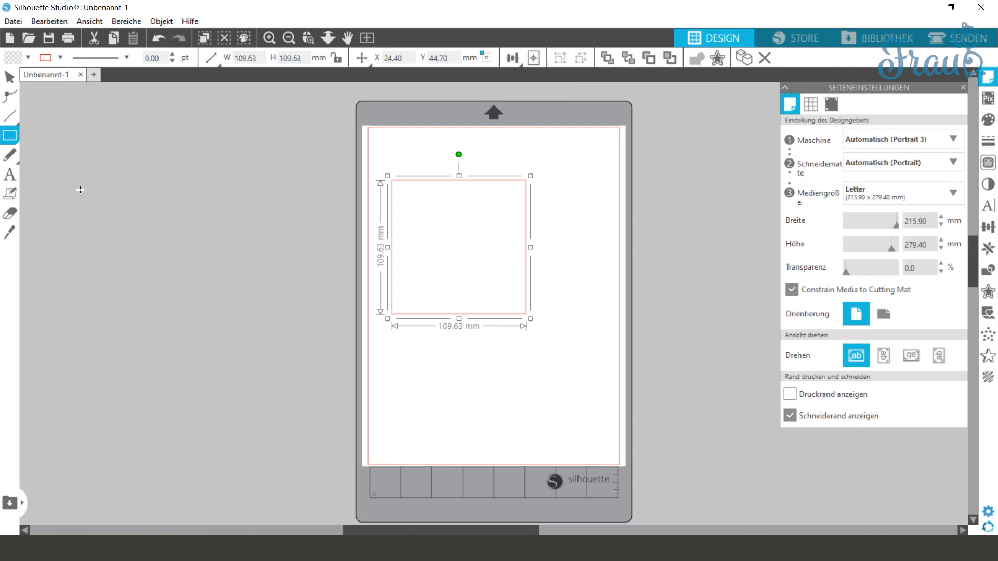
pyautogui.hotkey('ctrl', 'z')
# - Try a regular polygon in the upper part of the page with its side count raised to 60, and undo it
pyautogui.moveTo(10, 138)
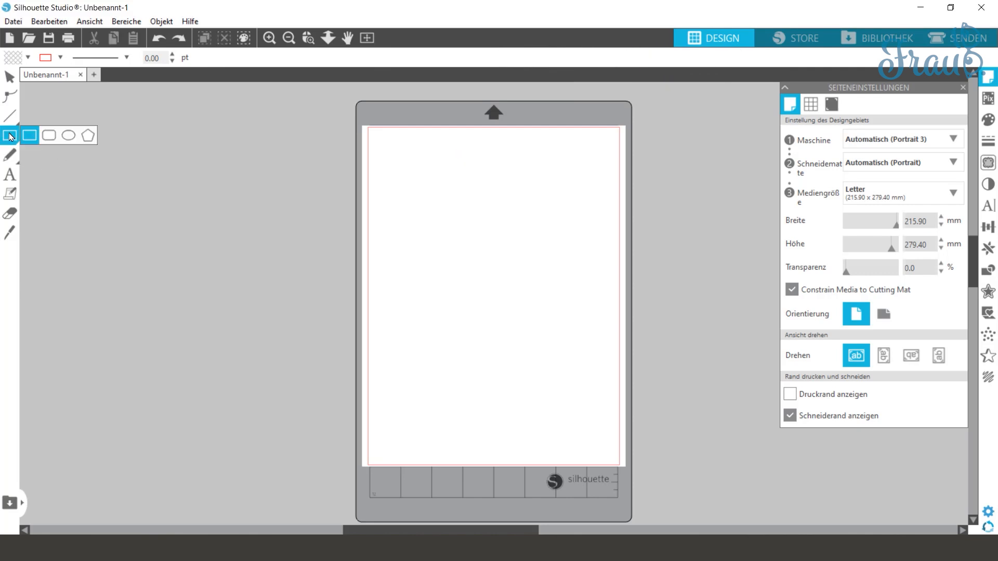
pyautogui.click(85, 135)
pyautogui.moveTo(444, 204); pyautogui.dragTo(412, 160)
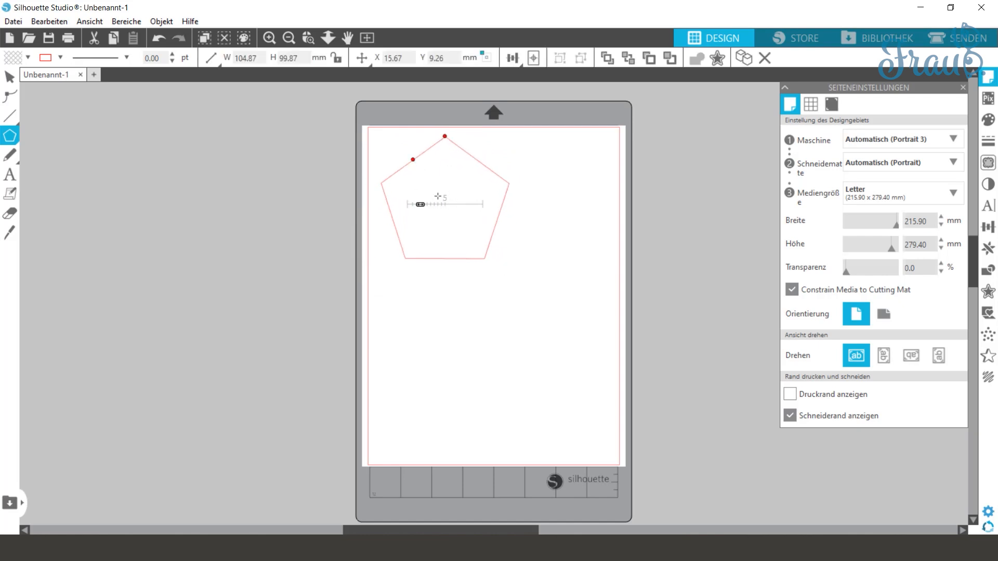
pyautogui.moveTo(424, 209); pyautogui.dragTo(483, 209)
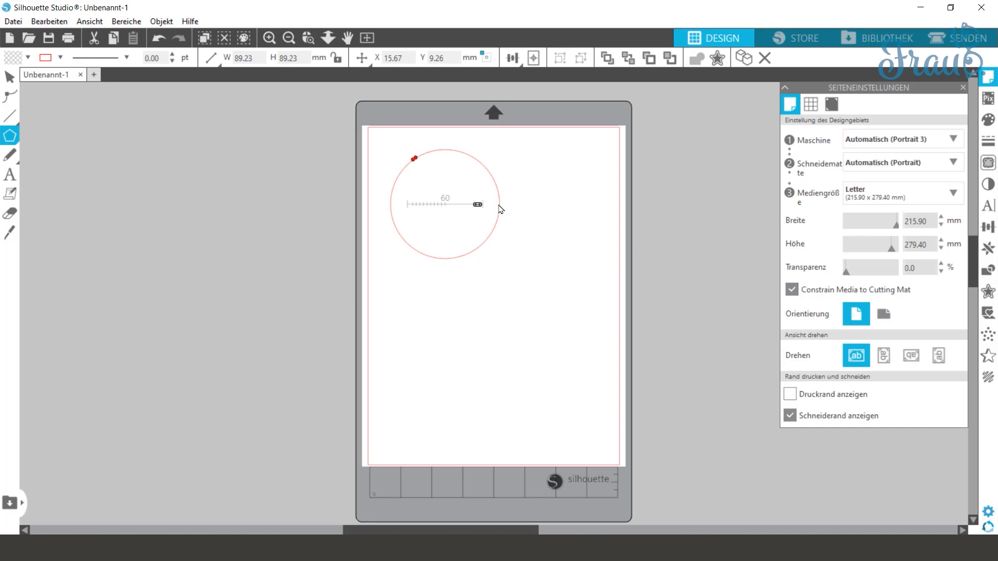
pyautogui.hotkey('ctrl', 'z')
# - Try a smooth freehand curve about 90 mm wide and 74 mm high, and undo it
pyautogui.click(10, 154)
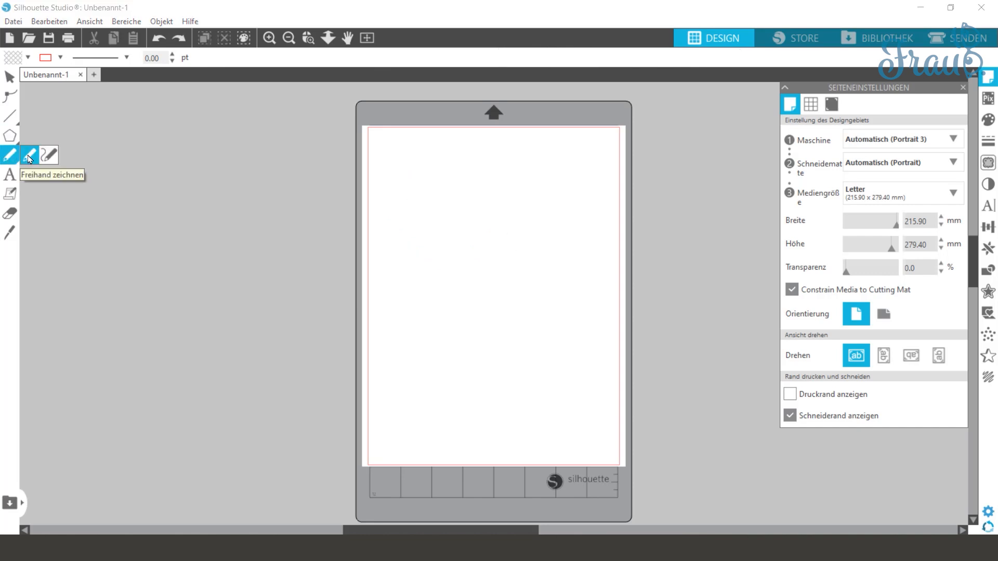
pyautogui.click(55, 154)
pyautogui.moveTo(394, 187)
pyautogui.mouseDown()
pyautogui.moveTo(418, 173)
pyautogui.moveTo(452, 206)
pyautogui.moveTo(475, 261)
pyautogui.moveTo(499, 221)
pyautogui.moveTo(474, 210)
pyautogui.mouseUp()
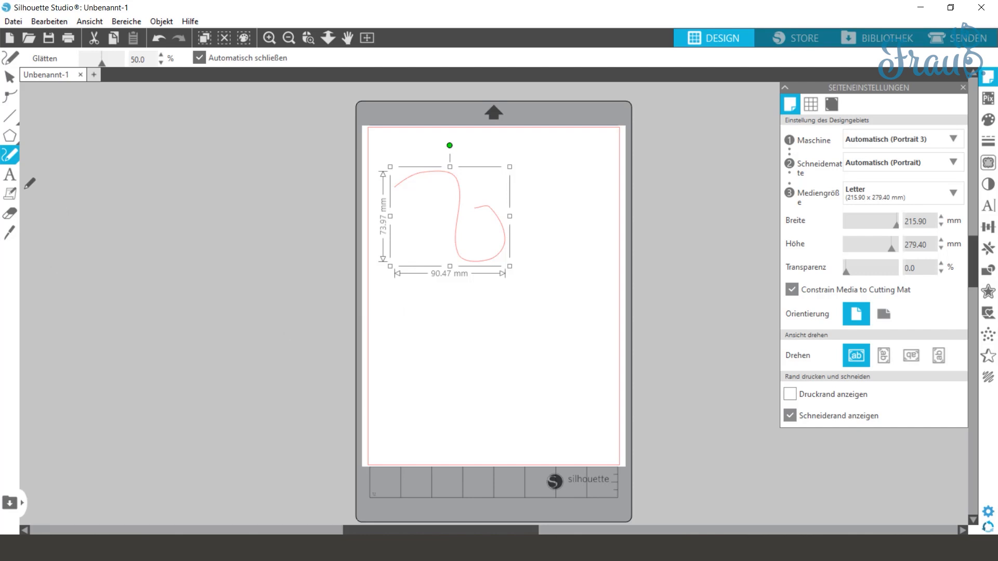
pyautogui.hotkey('ctrl', 'z')
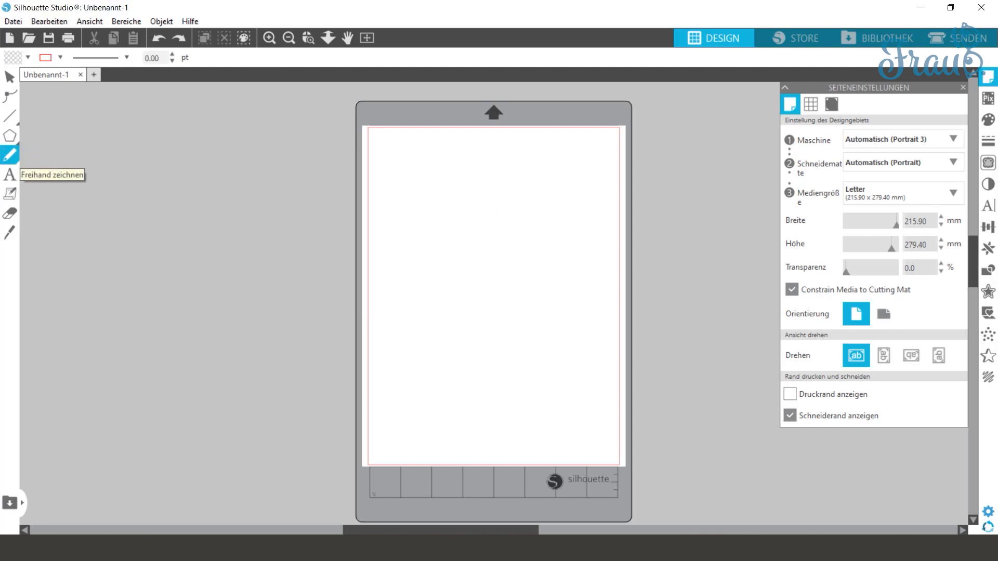
# - Draw a freehand triangle about 116 mm wide and 105 mm high, and delete an edit point on its left edge just below the tip
pyautogui.moveTo(417, 254)
pyautogui.mouseDown()
pyautogui.moveTo(463, 200)
pyautogui.moveTo(476, 156)
pyautogui.moveTo(557, 284)
pyautogui.moveTo(416, 267)
pyautogui.mouseUp()
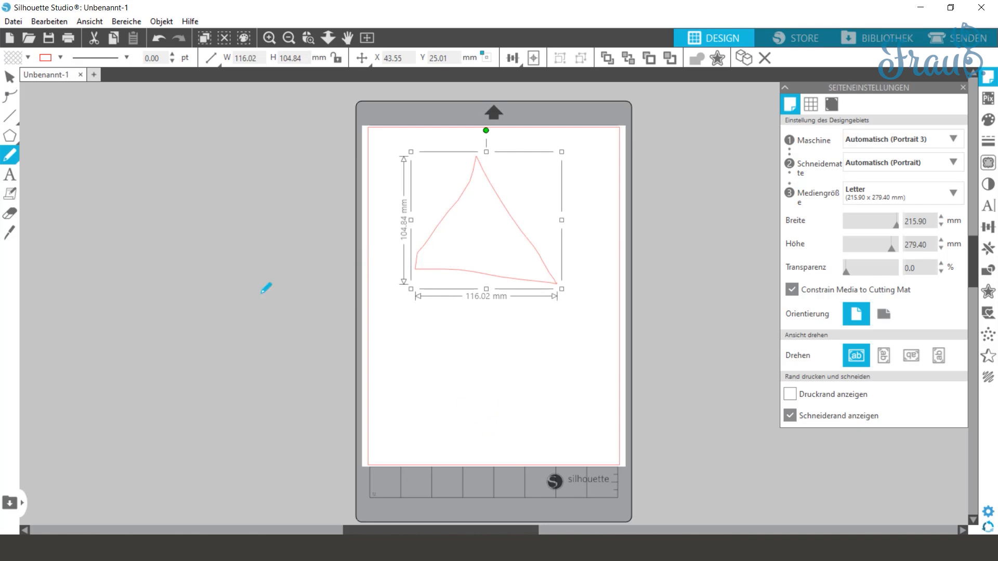
pyautogui.click(9, 98)
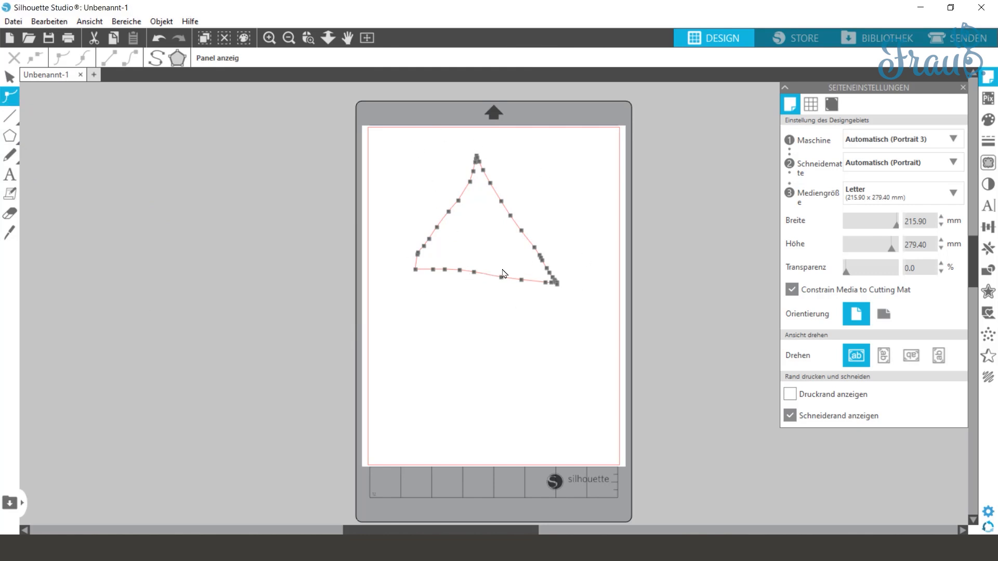
pyautogui.rightClick(470, 182)
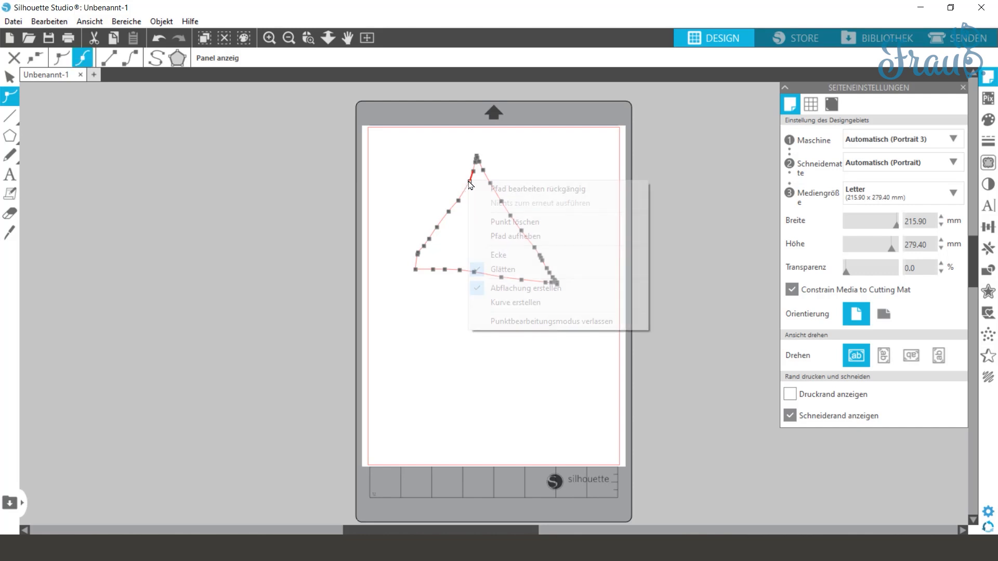
pyautogui.click(520, 222)
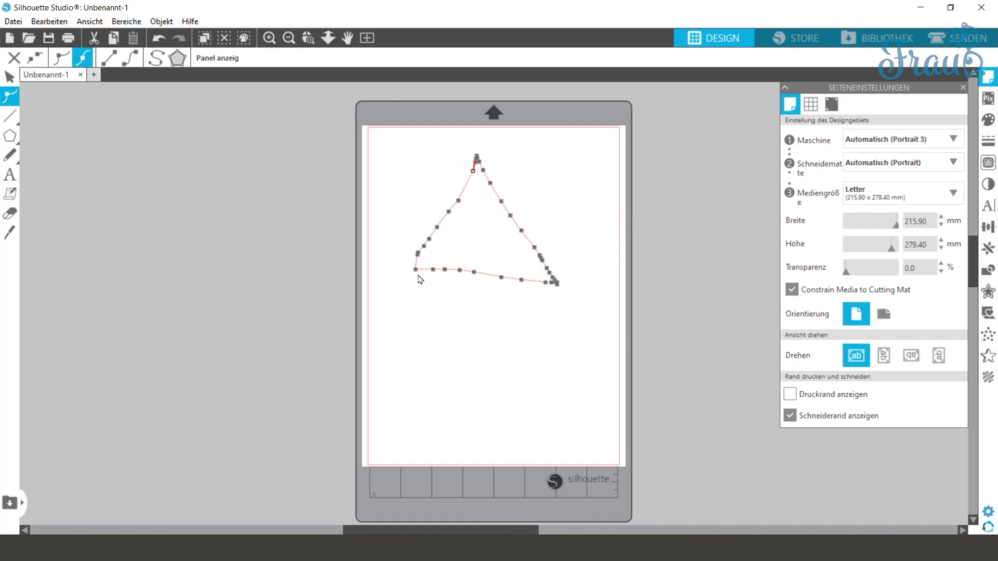
pyautogui.click(461, 210)
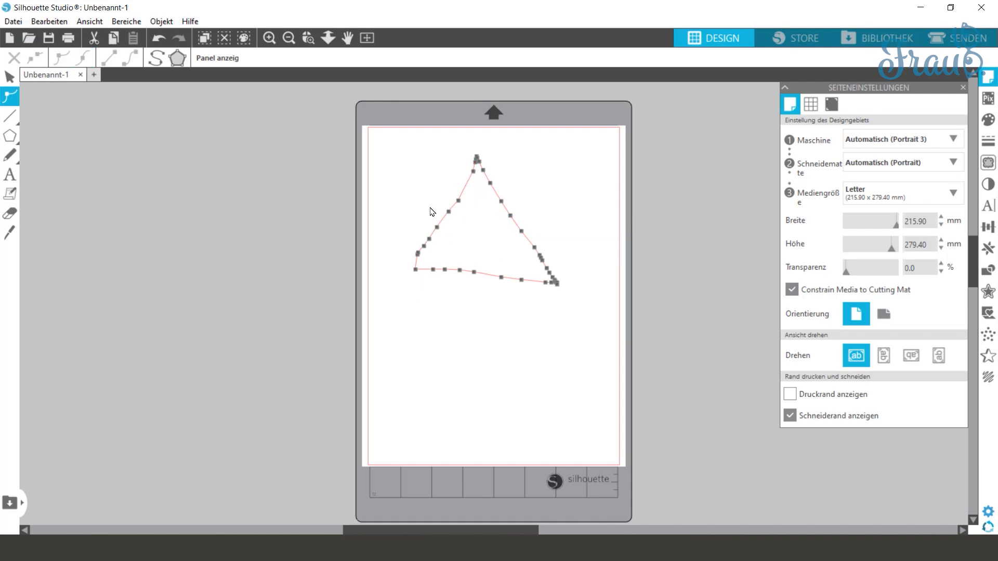
pyautogui.click(468, 187)
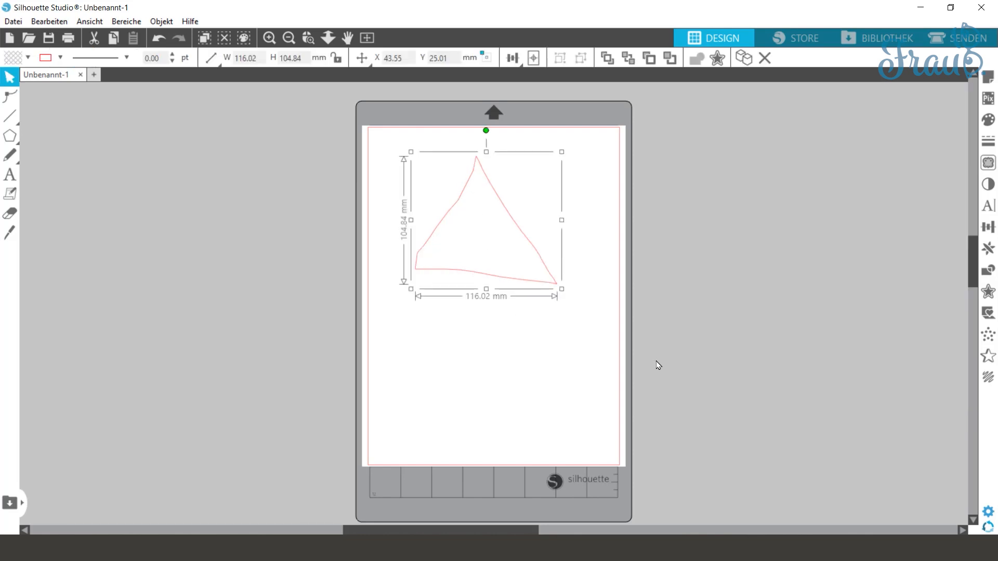
# - Delete the freehand triangle and add the text "Hello" near the page's upper left corner
pyautogui.press('Delete')
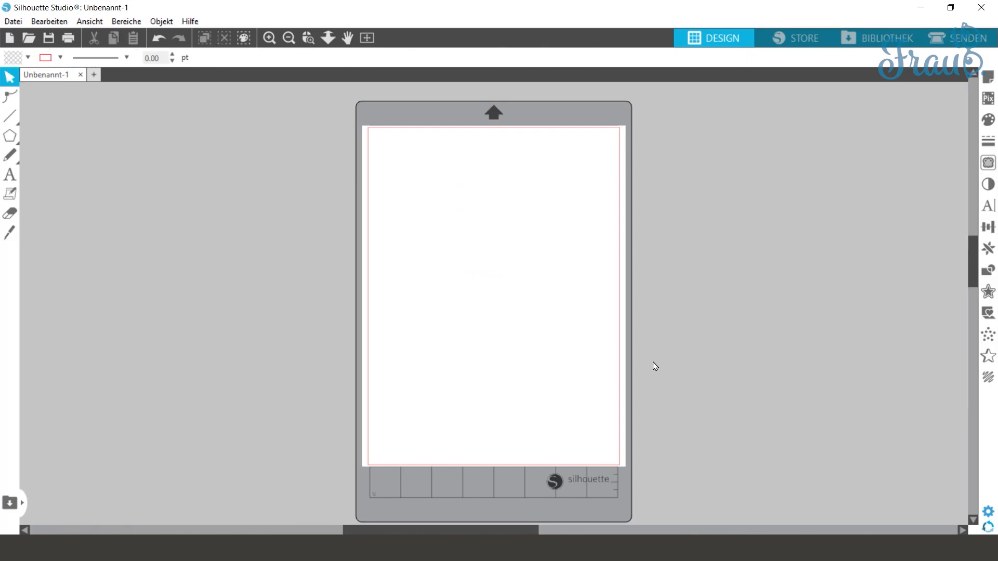
pyautogui.click(10, 175)
pyautogui.click(399, 190)
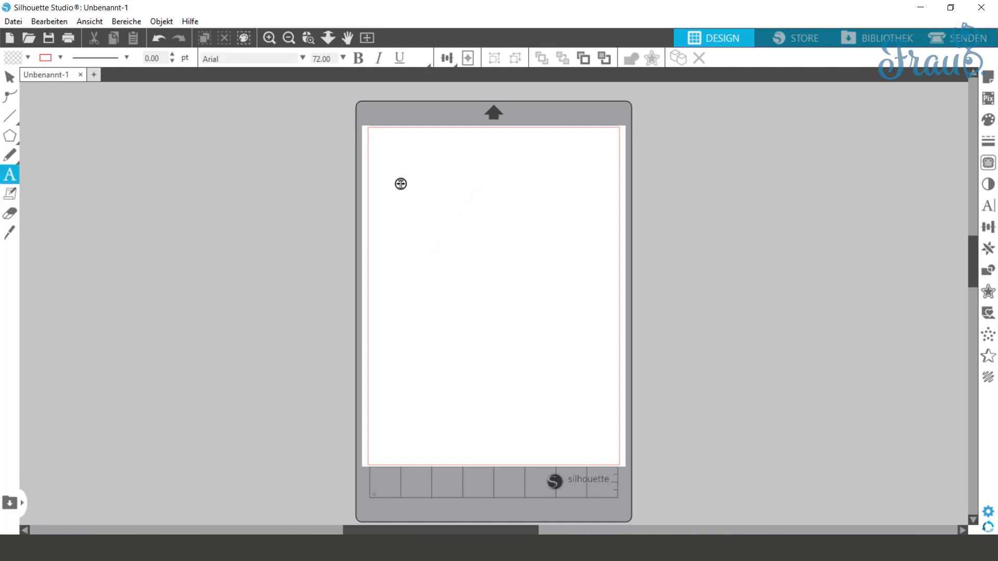
pyautogui.write('Hello')
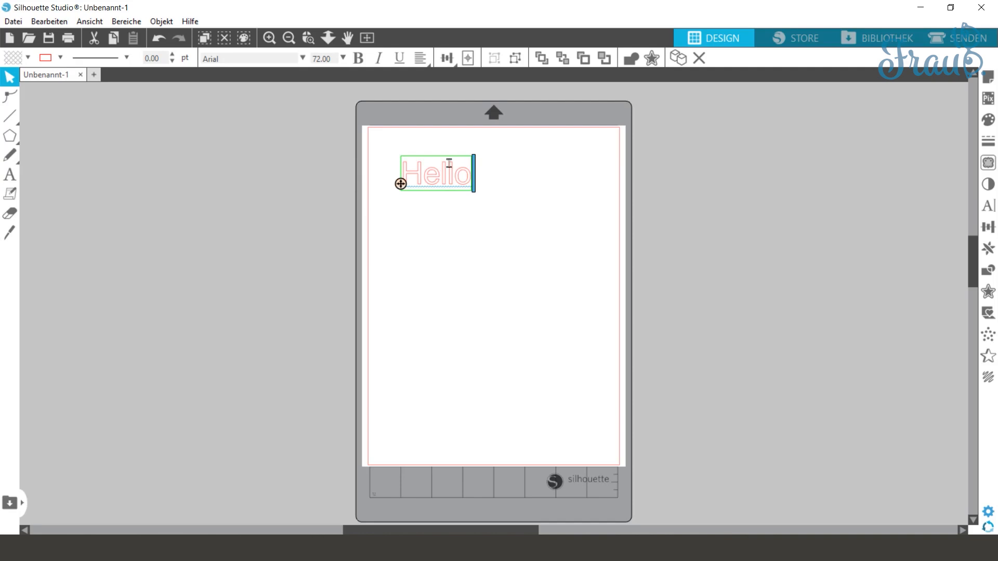
# - Set the Hello text's font size to 144 pt
pyautogui.click(343, 59)
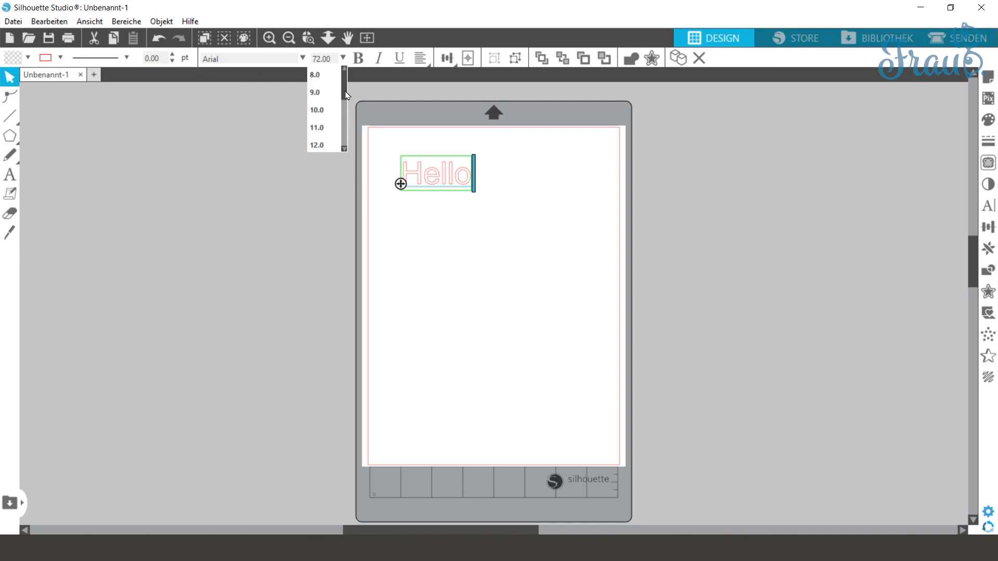
pyautogui.moveTo(345, 94); pyautogui.dragTo(346, 103)
pyautogui.click(405, 169)
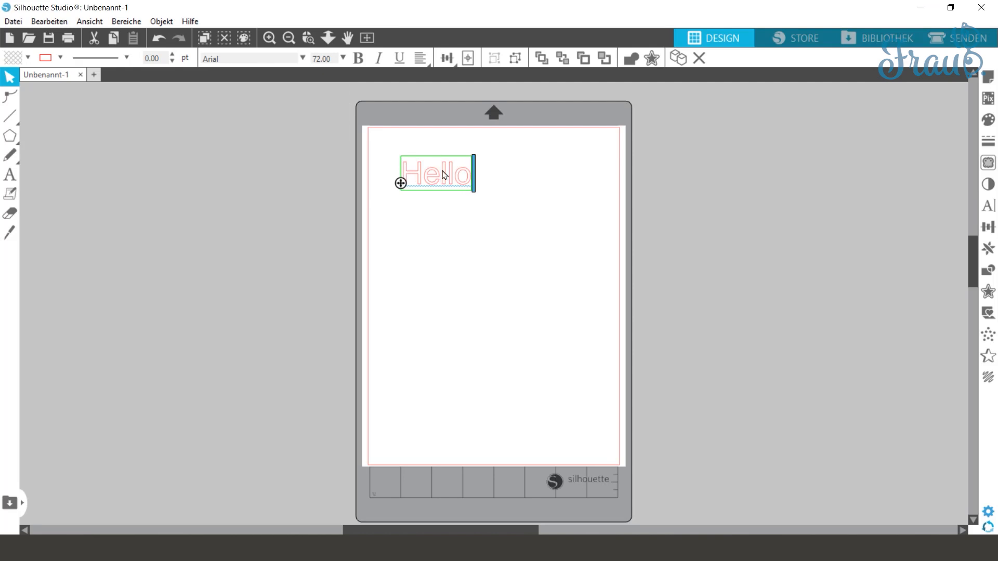
pyautogui.doubleClick(443, 172)
pyautogui.click(343, 58)
pyautogui.click(326, 127)
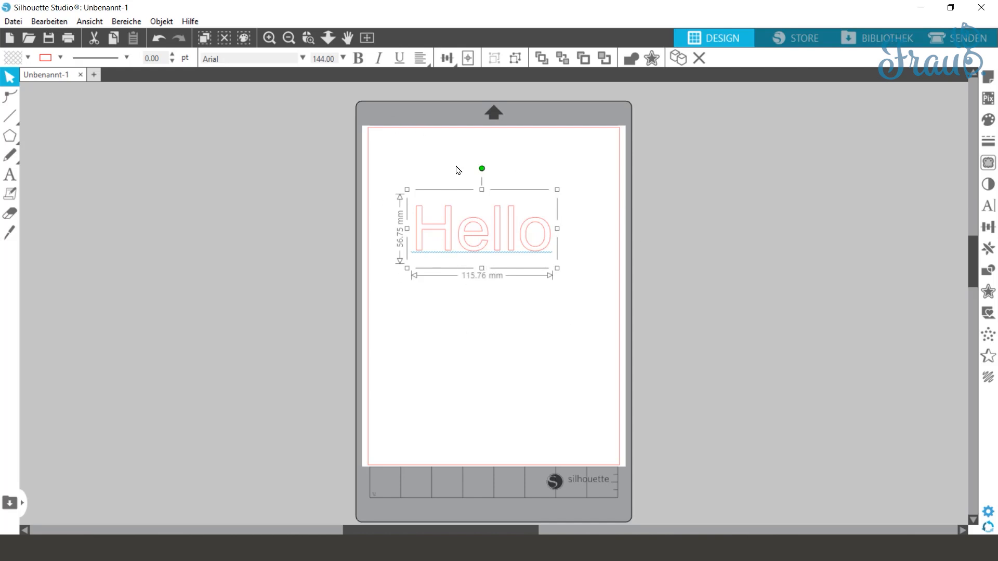
# - Change the whole Hello text to the bertilda font at a size of 288 pt
pyautogui.click(302, 59)
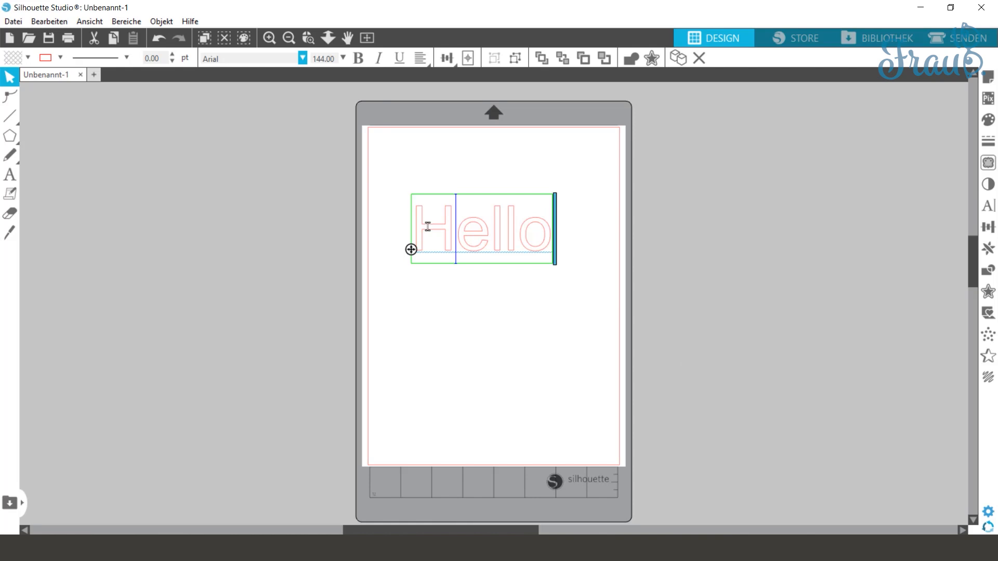
pyautogui.moveTo(428, 227); pyautogui.dragTo(592, 250)
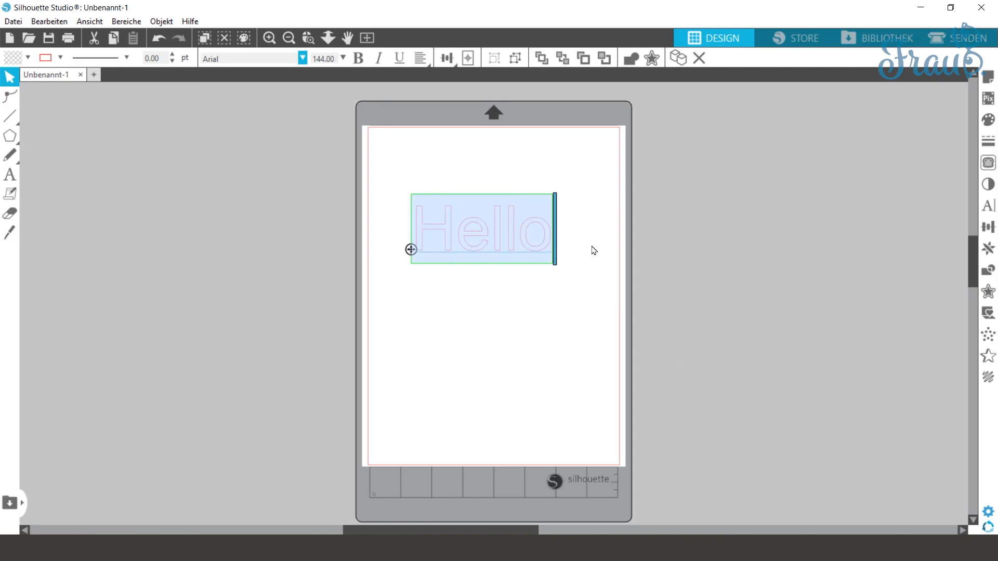
pyautogui.click(303, 58)
pyautogui.scroll(-2, 261, 322)
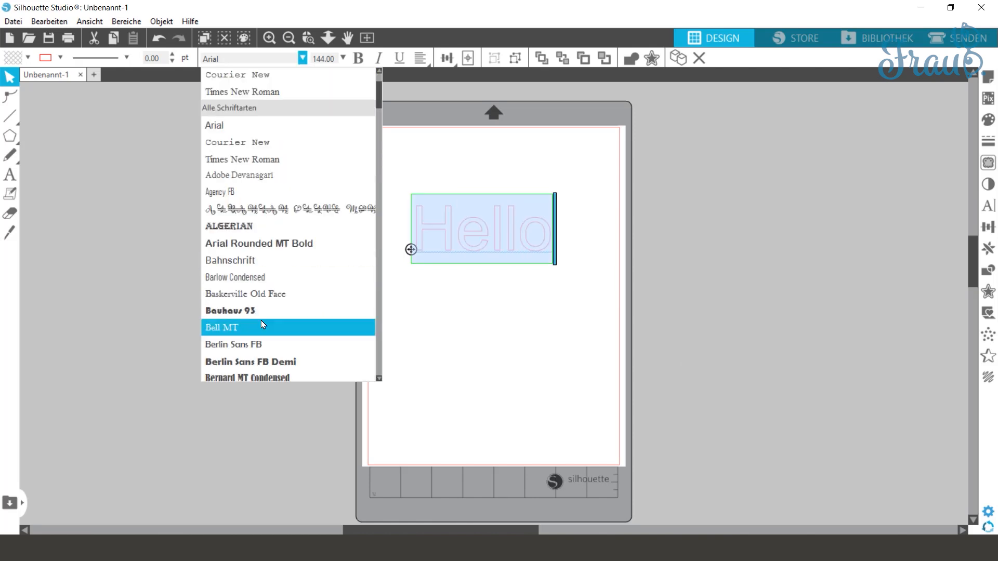
pyautogui.click(260, 325)
pyautogui.click(343, 59)
pyautogui.click(319, 144)
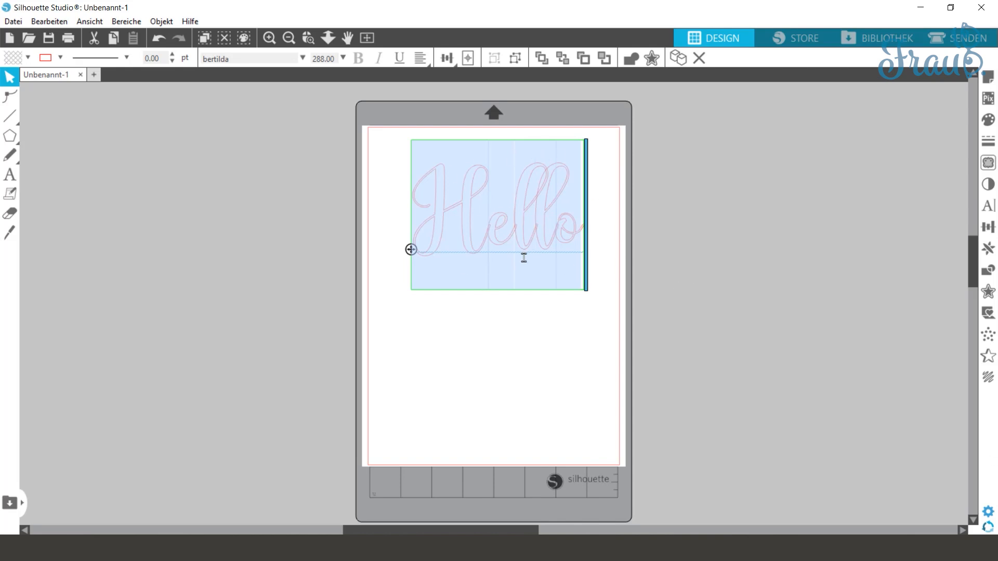
# - Weld the overlapping letters of the Hello text into one continuous outline
pyautogui.click(991, 274)
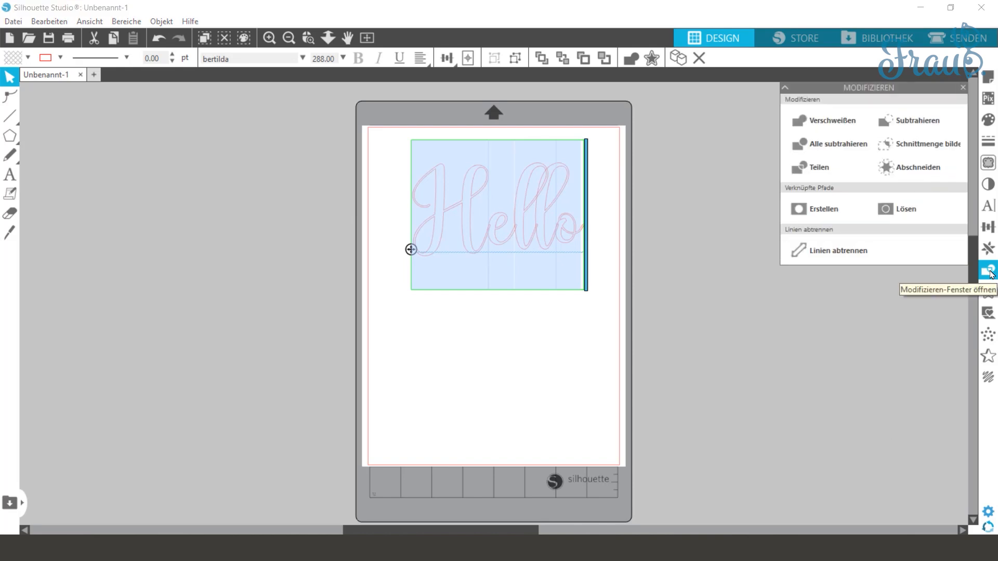
pyautogui.click(832, 122)
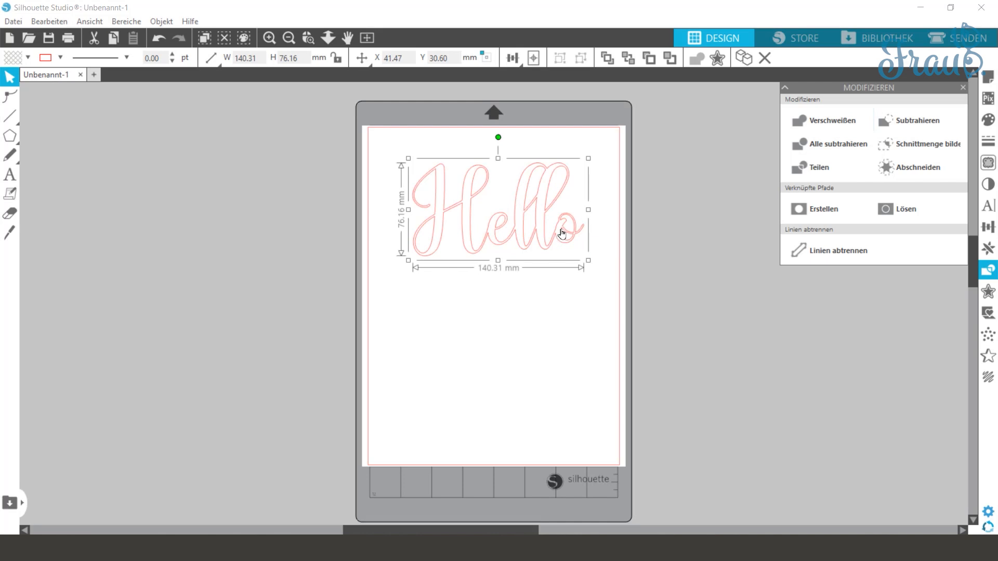
pyautogui.click(829, 367)
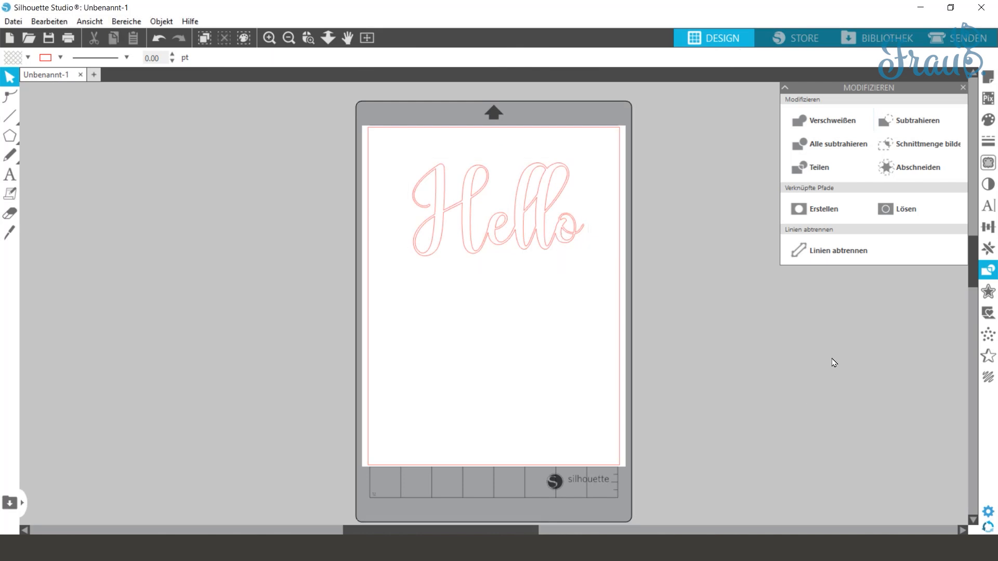
pyautogui.click(965, 89)
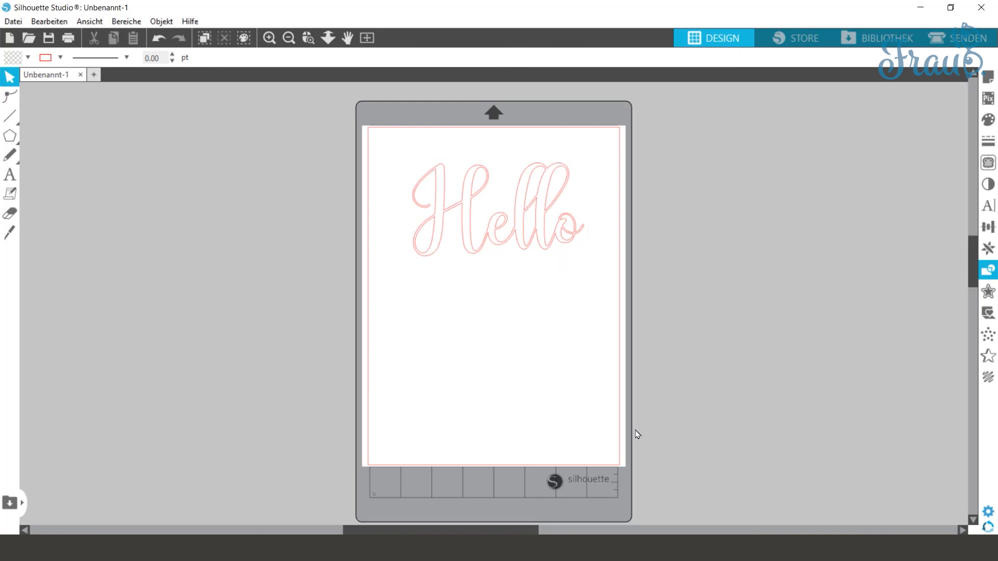
# - Try a note reading "Das ist ein Hinweis!" in the empty area beside the page, and remove it
pyautogui.click(10, 195)
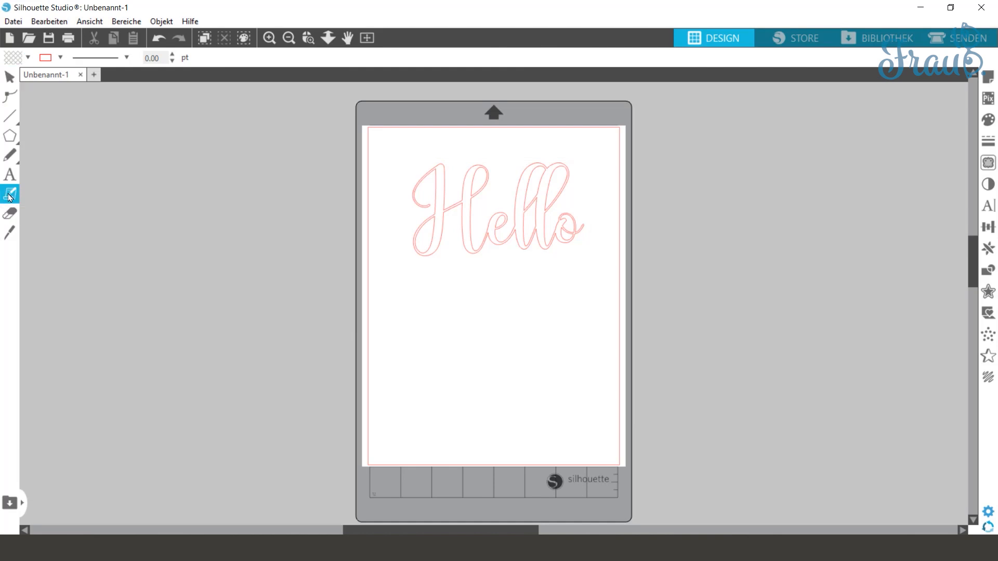
pyautogui.click(135, 168)
pyautogui.write('Das ist ein Hinweis!')
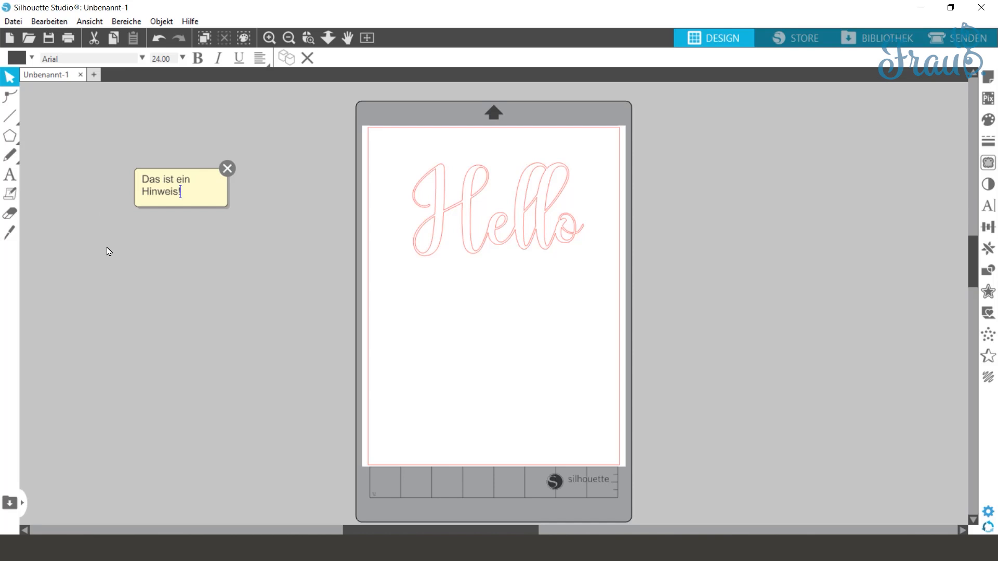
pyautogui.click(129, 281)
pyautogui.moveTo(115, 151); pyautogui.dragTo(315, 290)
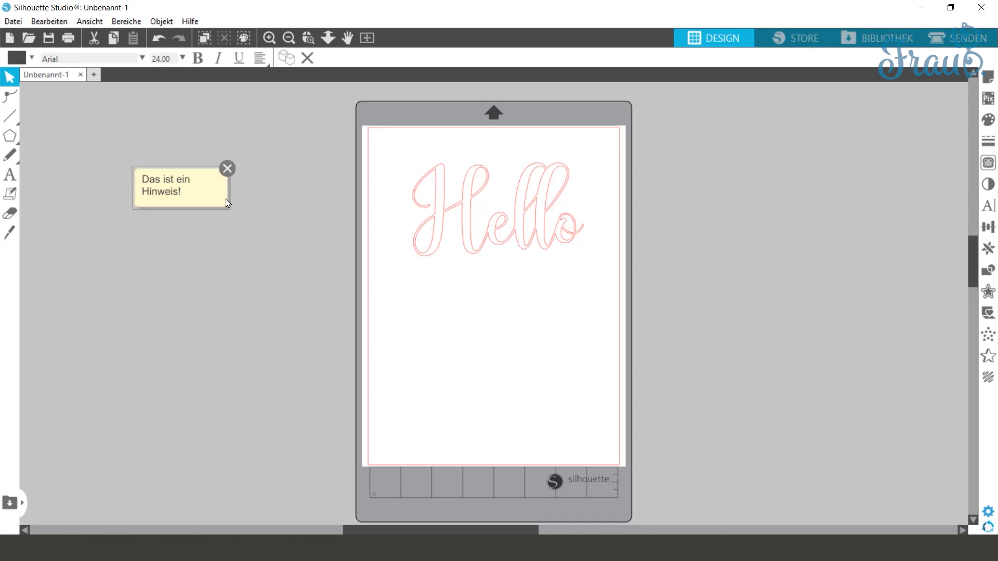
pyautogui.click(227, 168)
pyautogui.click(615, 178)
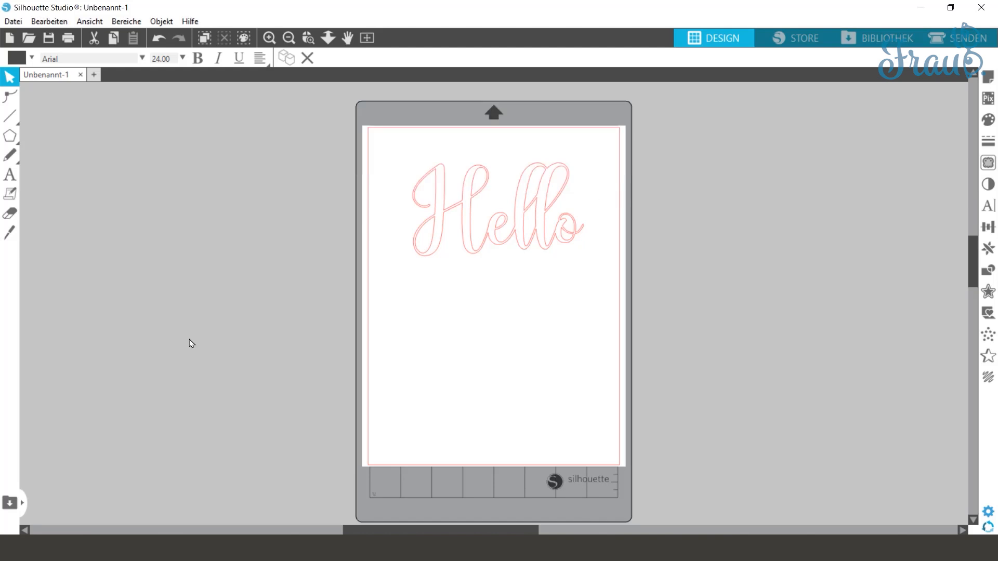
# - Try erasing the curl at the upper left of the H with a round outline eraser of 16 mm
pyautogui.click(9, 213)
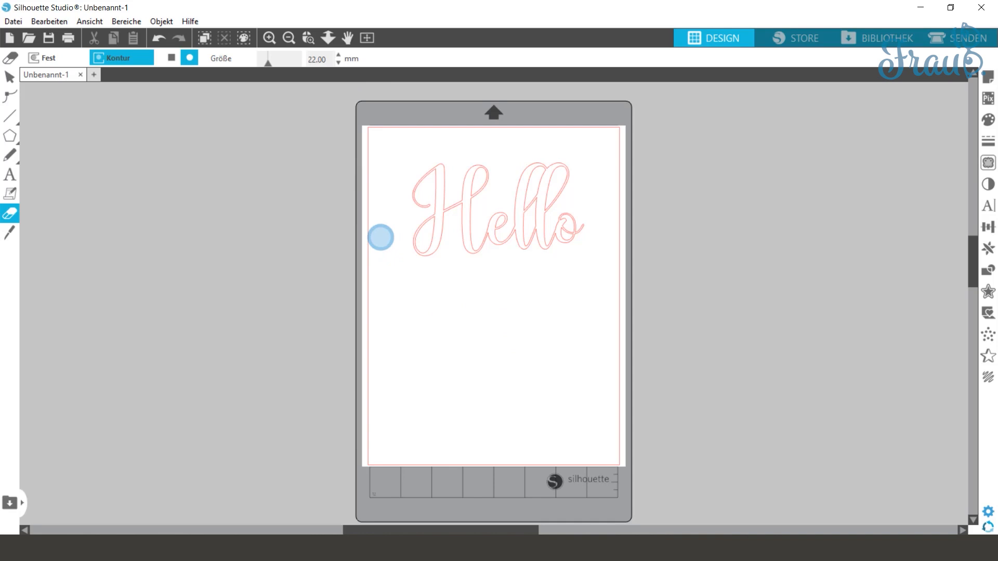
pyautogui.click(43, 58)
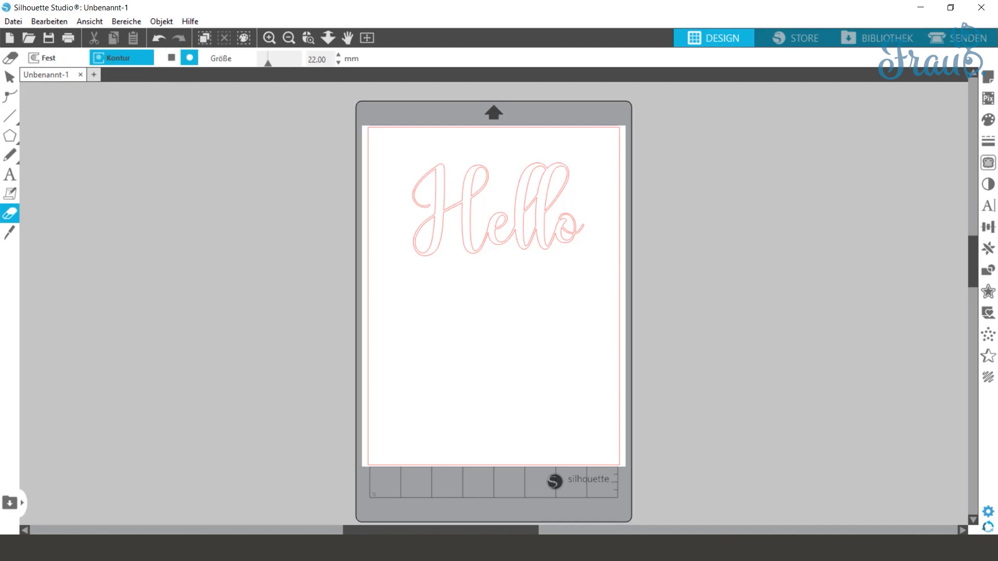
pyautogui.moveTo(266, 63); pyautogui.dragTo(259, 67)
pyautogui.moveTo(262, 69); pyautogui.dragTo(266, 69)
pyautogui.moveTo(421, 161); pyautogui.dragTo(423, 206)
pyautogui.press('v')
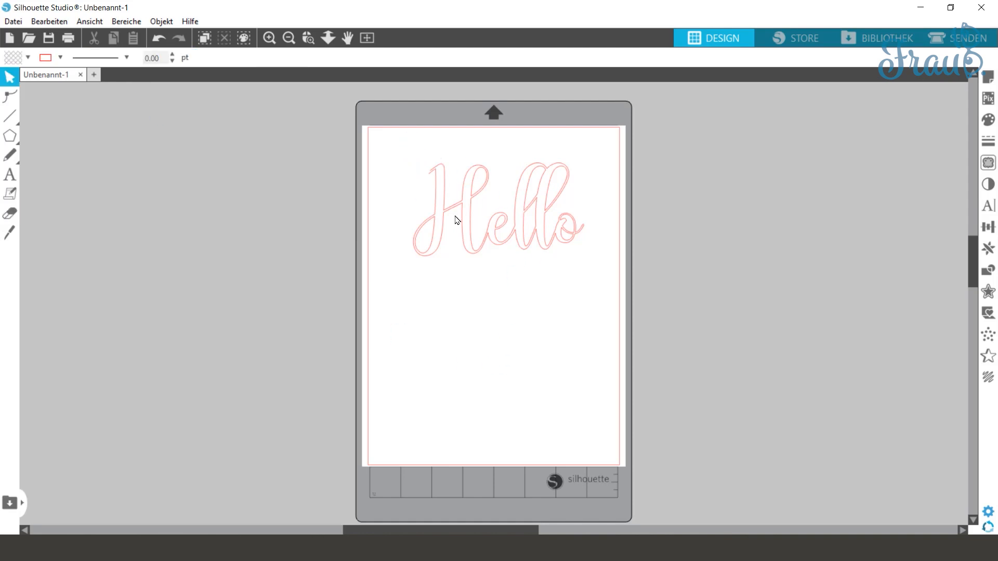
# - Examine the erased end of the H up close, and undo the erasing
pyautogui.click(447, 211)
pyautogui.click(273, 39)
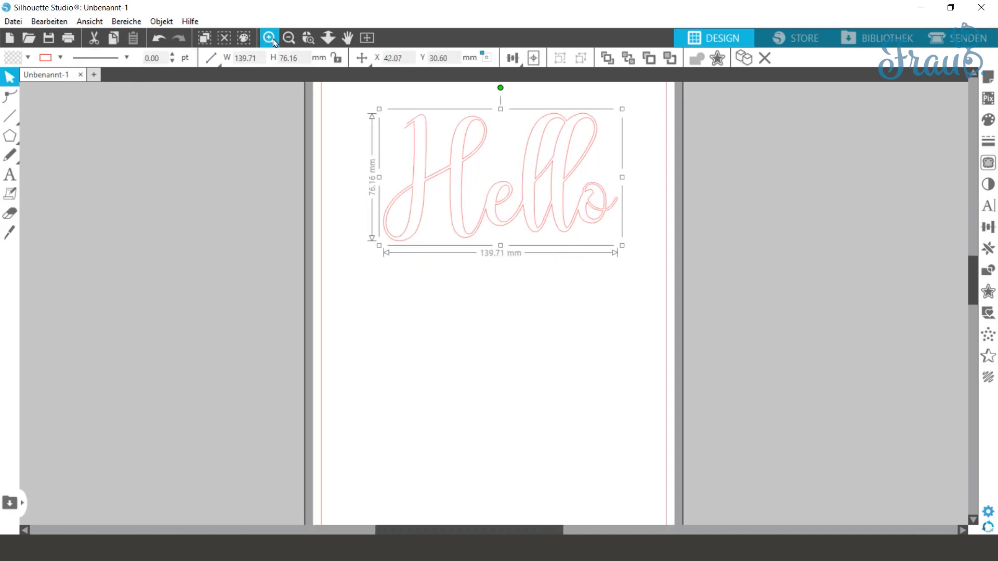
pyautogui.click(272, 40)
pyautogui.scroll(2, 440, 362)
pyautogui.scroll(3, 440, 362)
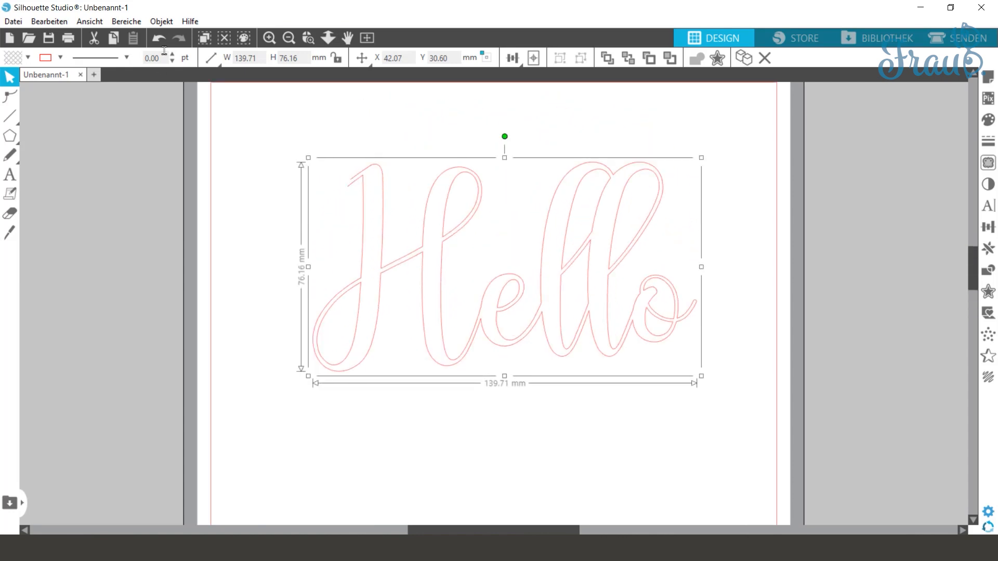
pyautogui.scroll(-3, 510, 274)
pyautogui.scroll(4, 425, 388)
pyautogui.click(367, 38)
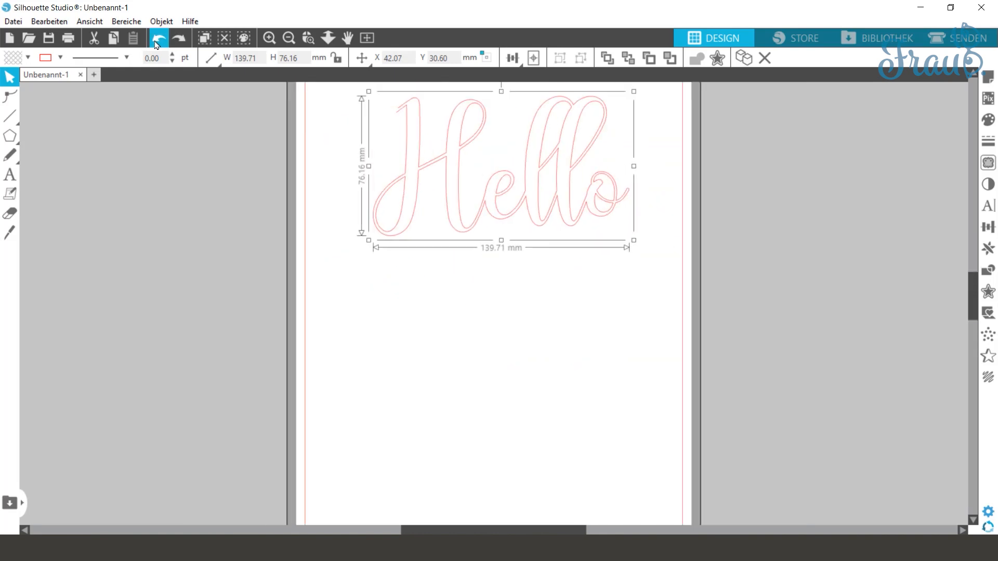
pyautogui.click(156, 40)
# - Erase the curl at the upper left of the H with the round solid eraser at 16 mm
pyautogui.click(10, 213)
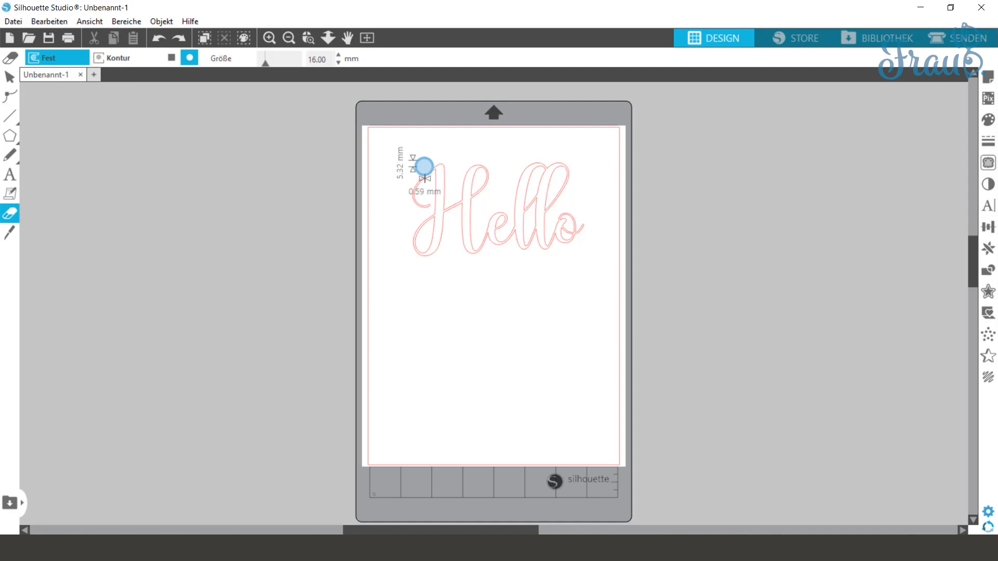
pyautogui.click(269, 38)
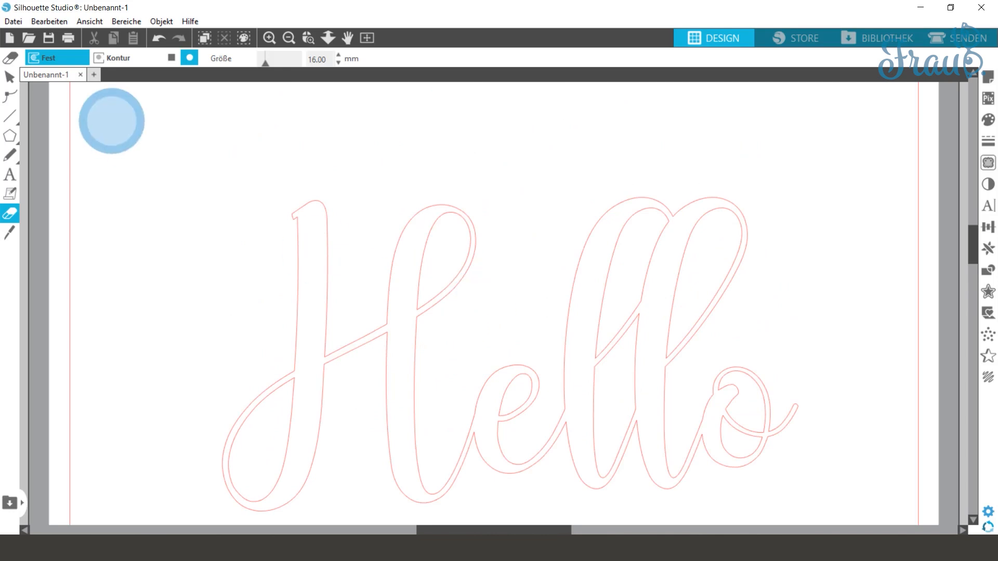
pyautogui.click(103, 65)
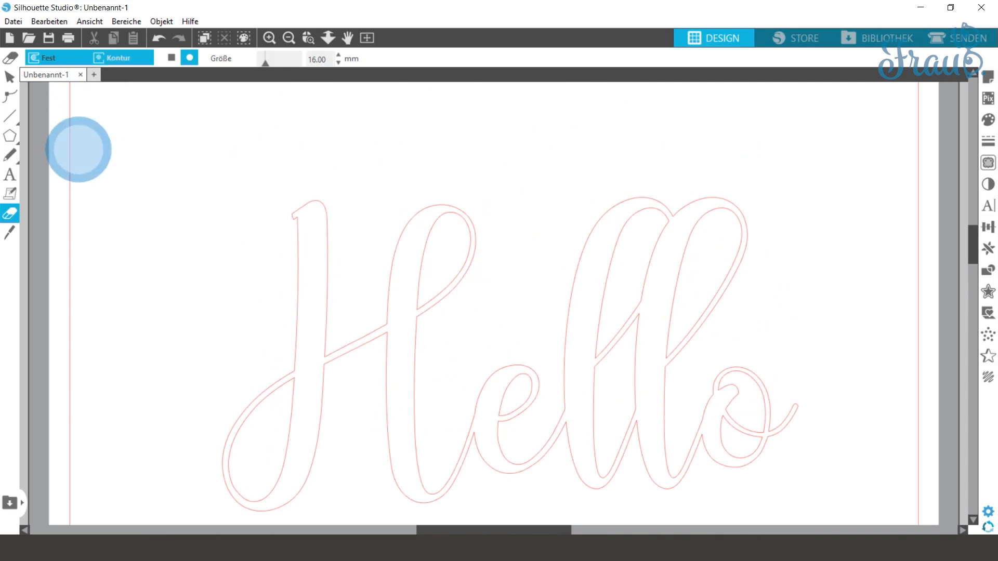
# - Cut vertically through the H's crossbar with the straight solid knife, and move the separated left part away from the word
pyautogui.click(7, 236)
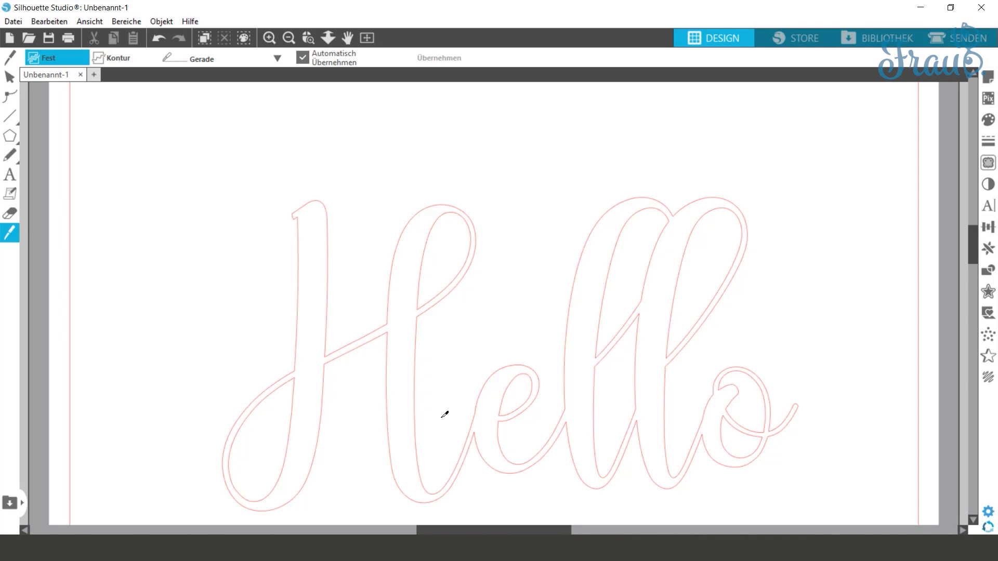
pyautogui.moveTo(362, 279); pyautogui.dragTo(359, 401)
pyautogui.press('space')
pyautogui.moveTo(317, 266); pyautogui.dragTo(318, 217)
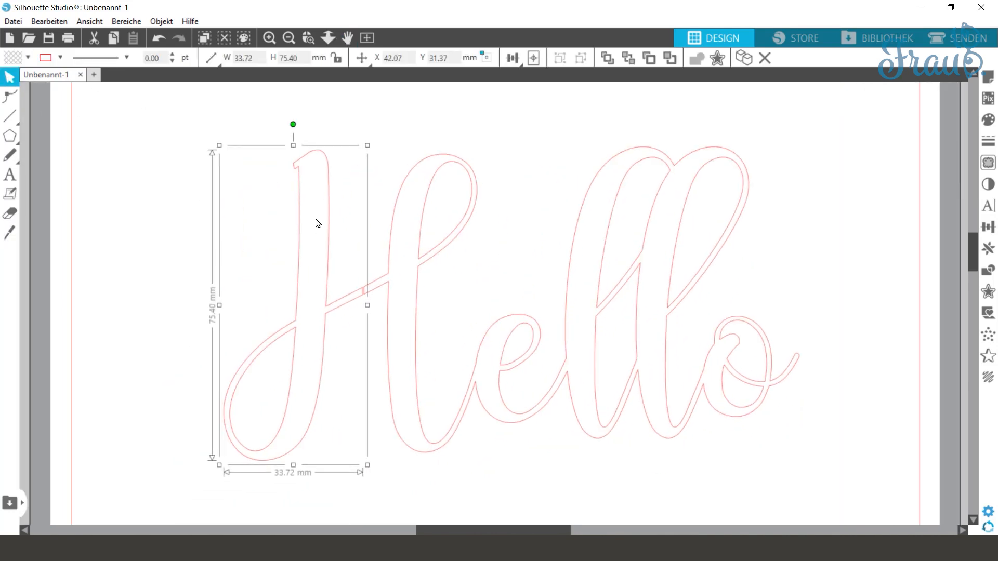
pyautogui.moveTo(327, 245); pyautogui.dragTo(280, 246)
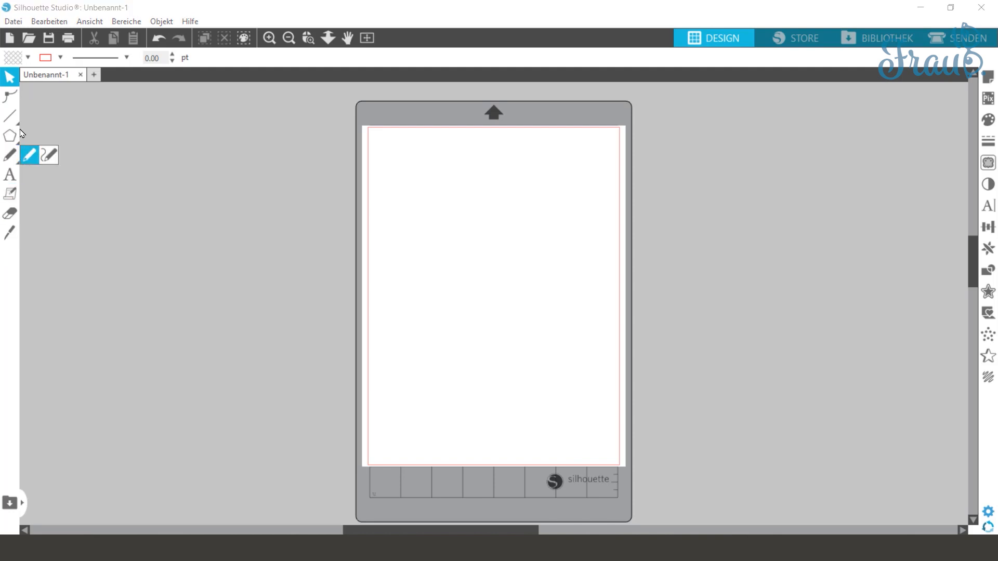
# - Open two additional blank documents and return to the first document, Unbenannt-1
pyautogui.moveTo(21, 129)
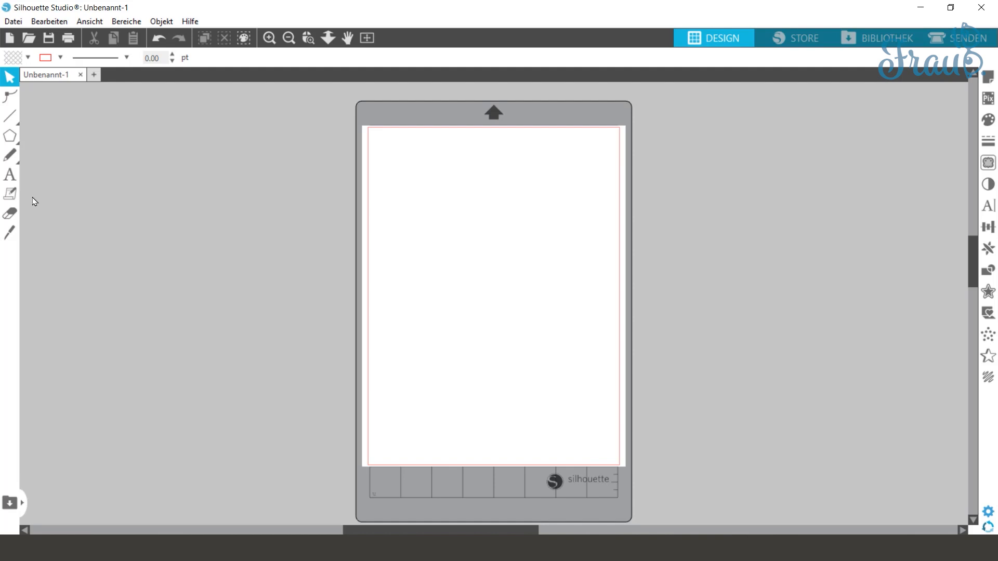
pyautogui.moveTo(9, 152)
pyautogui.click(94, 75)
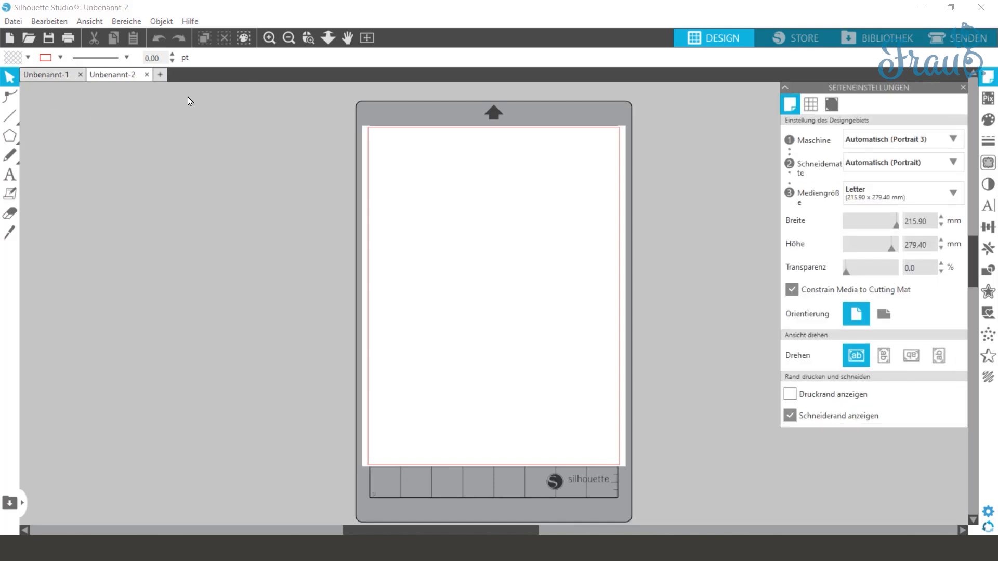
pyautogui.click(160, 75)
pyautogui.click(46, 74)
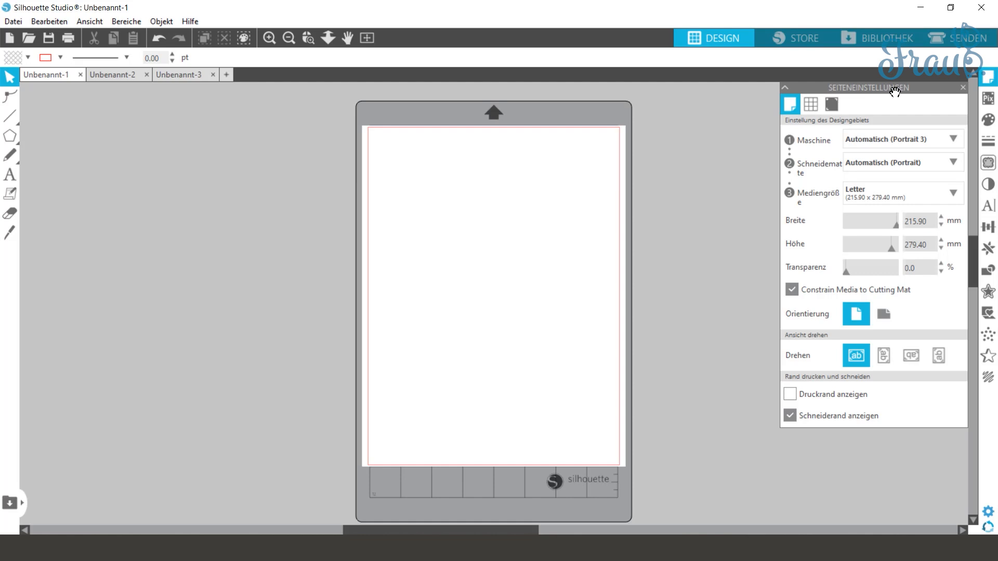
# - Show the grid on the page through the grid options of the page settings
pyautogui.click(811, 104)
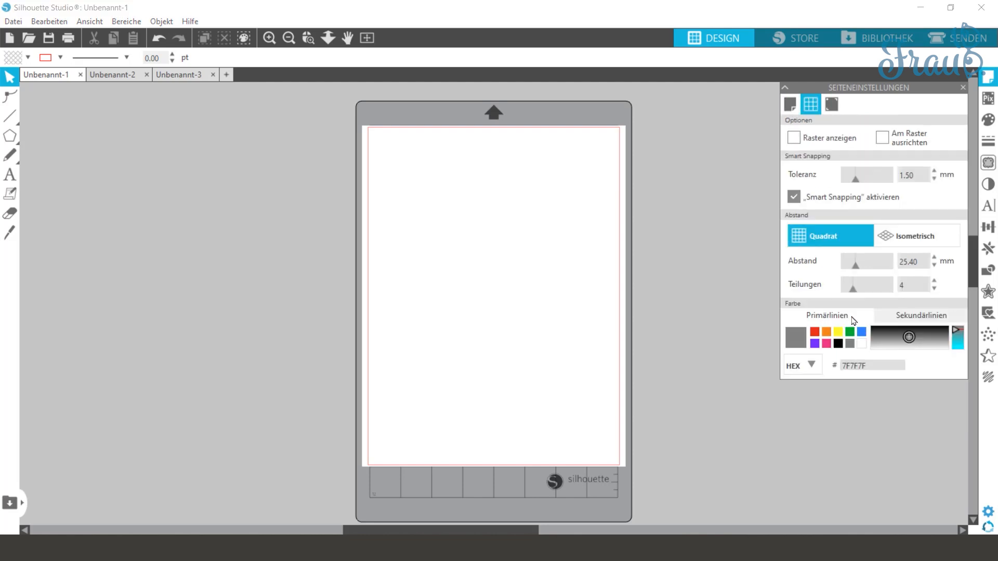
pyautogui.click(795, 137)
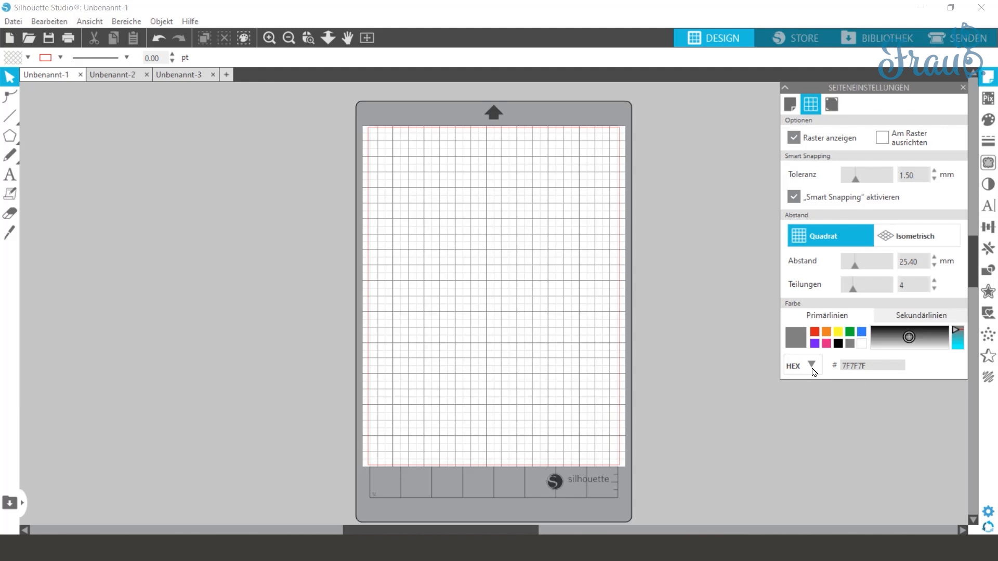
# - Set the page's media size to A4 (210 x 297 mm)
pyautogui.click(790, 105)
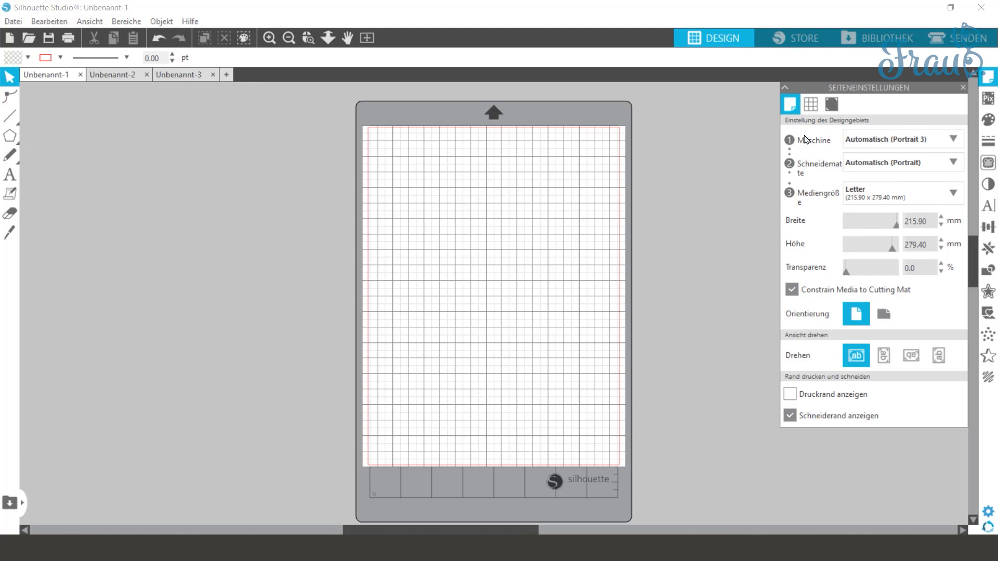
pyautogui.click(899, 193)
pyautogui.click(879, 287)
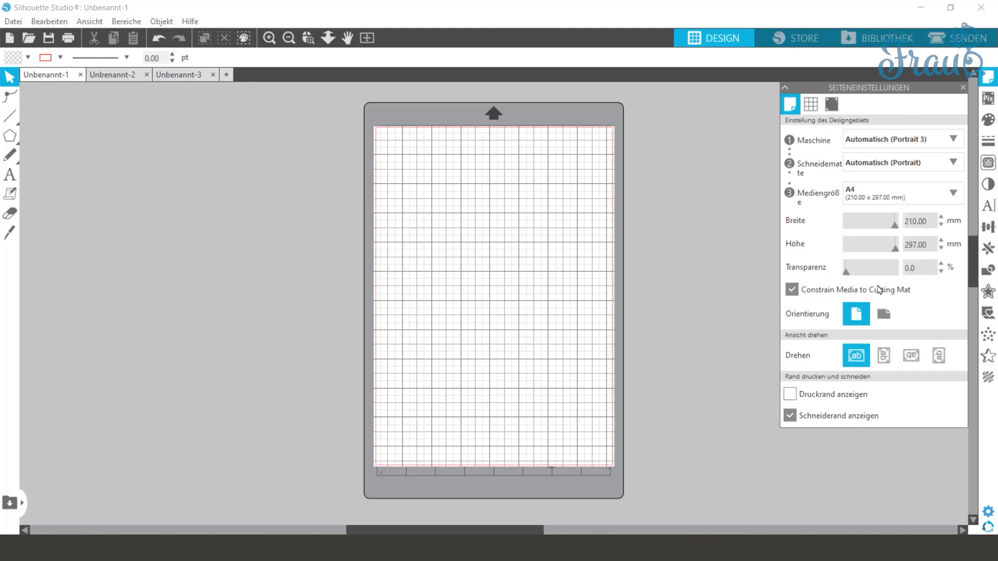
# - Set the media size to A5 (148 x 210 mm) and examine the page against the cutting mat
pyautogui.click(872, 192)
pyautogui.press('Return')
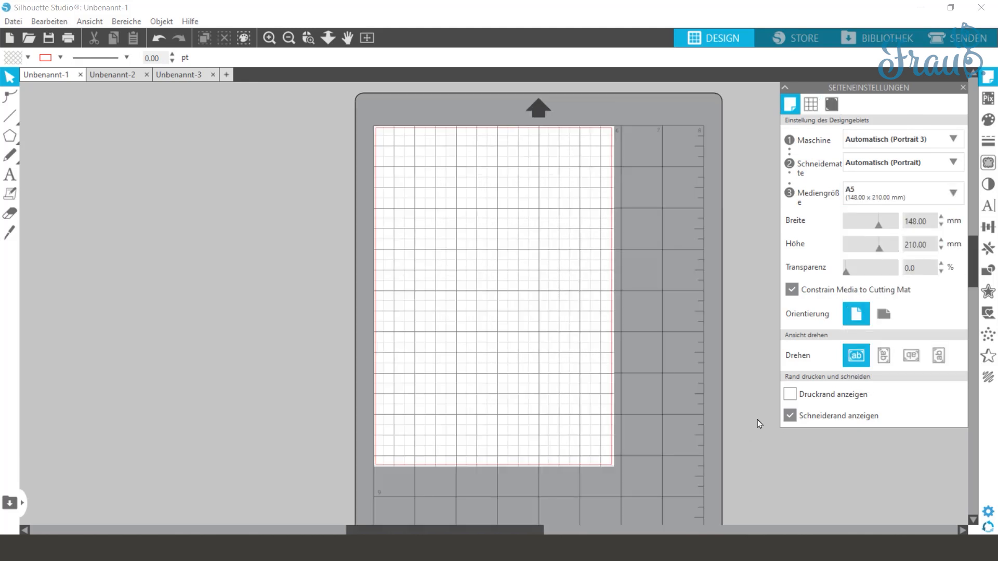
pyautogui.scroll(-2, 760, 362)
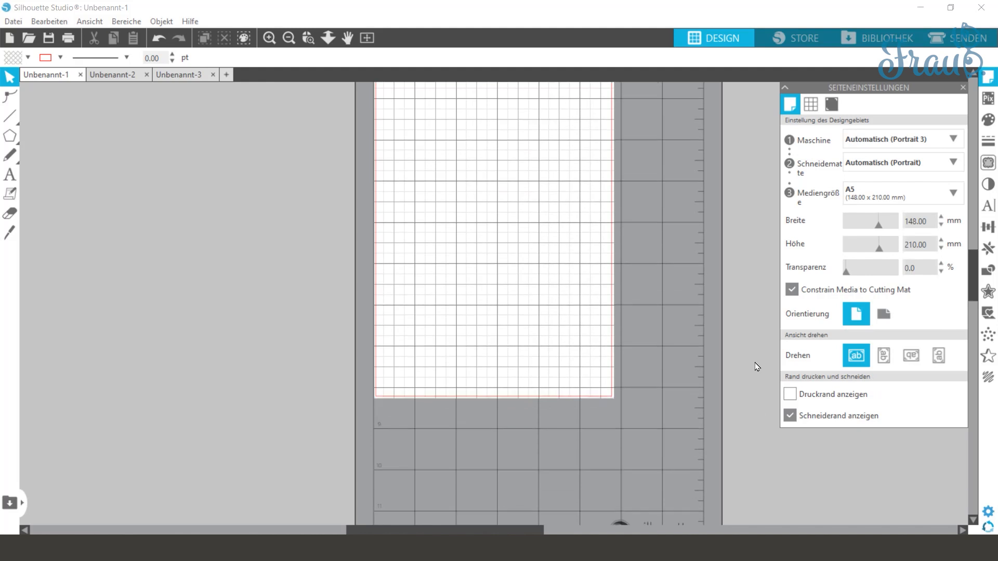
pyautogui.scroll(3, 597, 333)
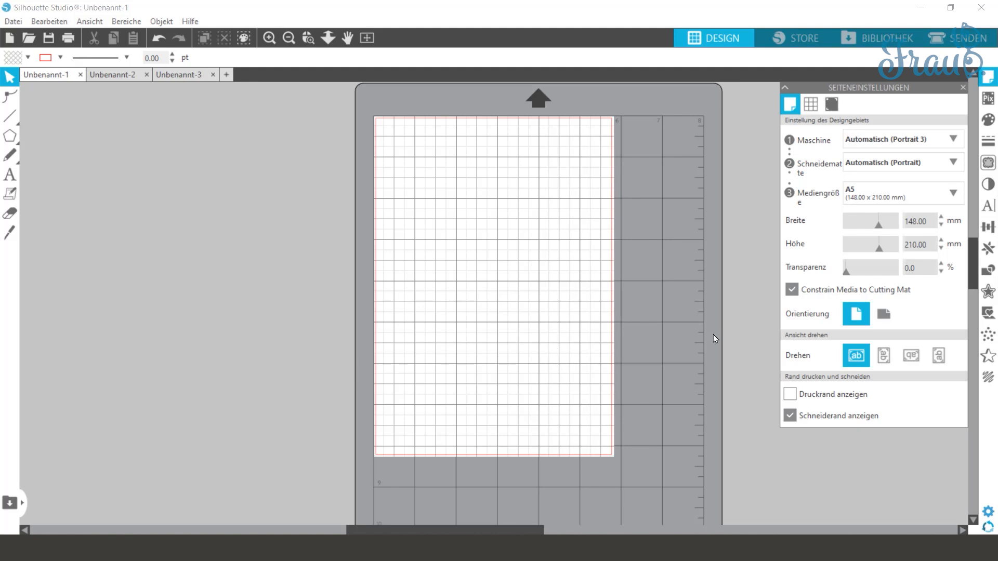
# - Draw two circles about 60 mm in diameter, one on the page and one on the grey area left of the mat
pyautogui.click(4, 136)
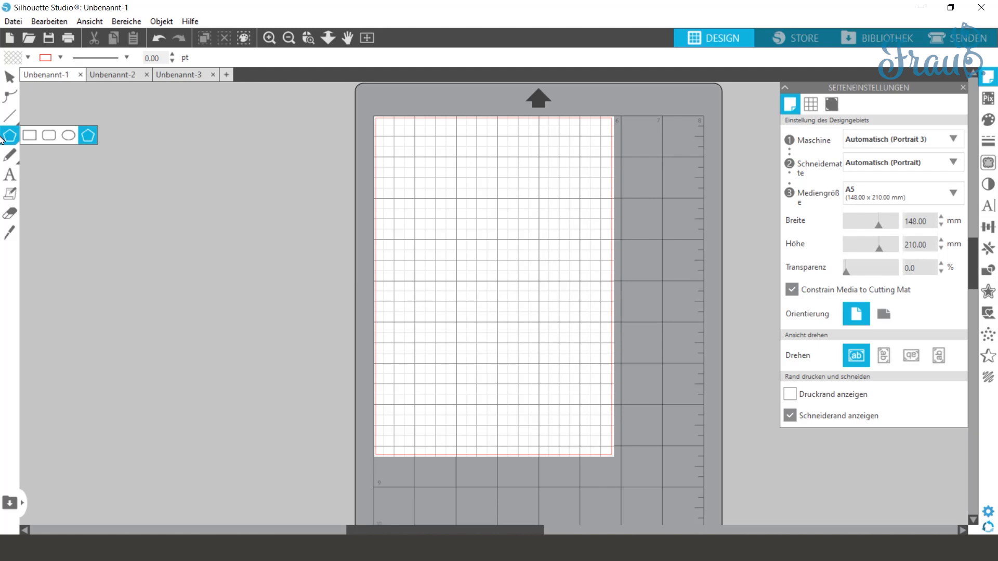
pyautogui.click(69, 135)
pyautogui.moveTo(406, 180); pyautogui.dragTo(513, 287)
pyautogui.moveTo(138, 159); pyautogui.dragTo(237, 270)
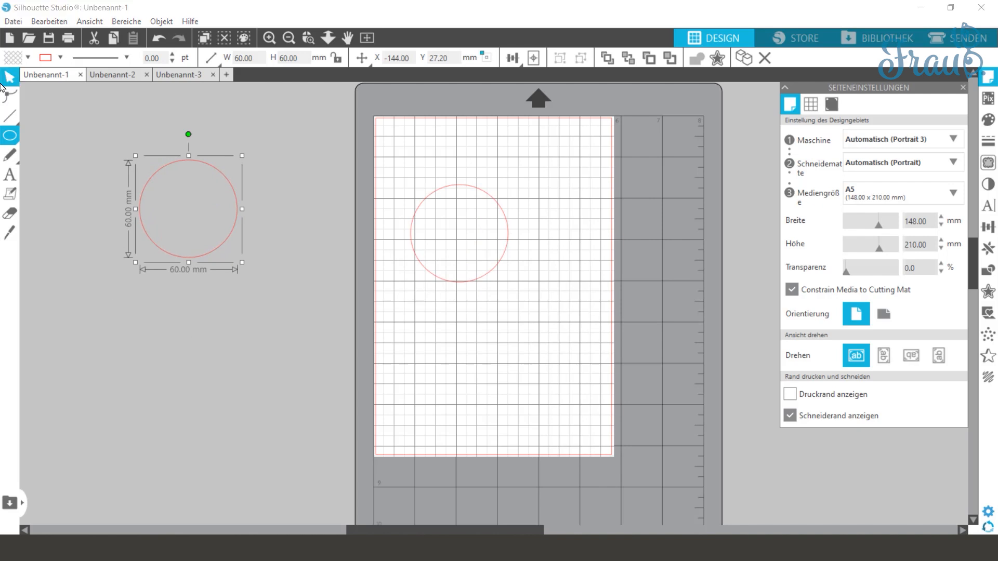
pyautogui.click(7, 80)
pyautogui.click(237, 368)
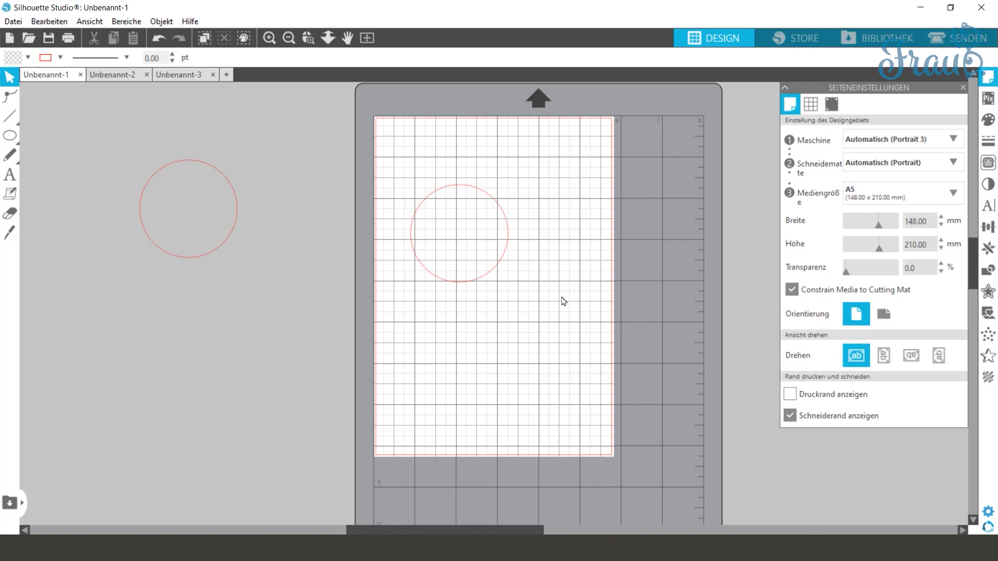
# - Swap the circles by moving the page's circle off the mat and the outer circle into the page's upper left area
pyautogui.moveTo(494, 202); pyautogui.dragTo(108, 315)
pyautogui.moveTo(151, 247); pyautogui.dragTo(392, 221)
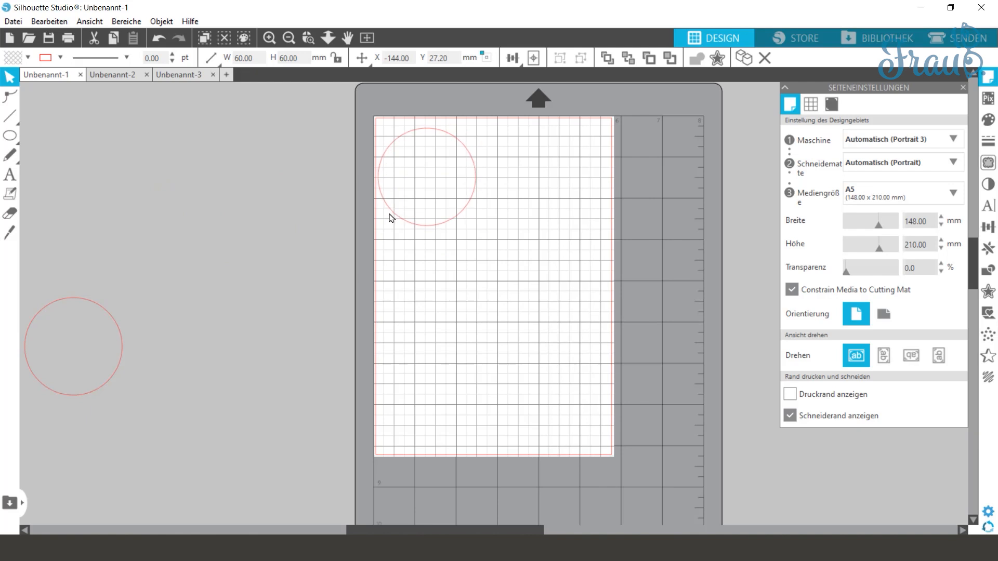
pyautogui.click(272, 340)
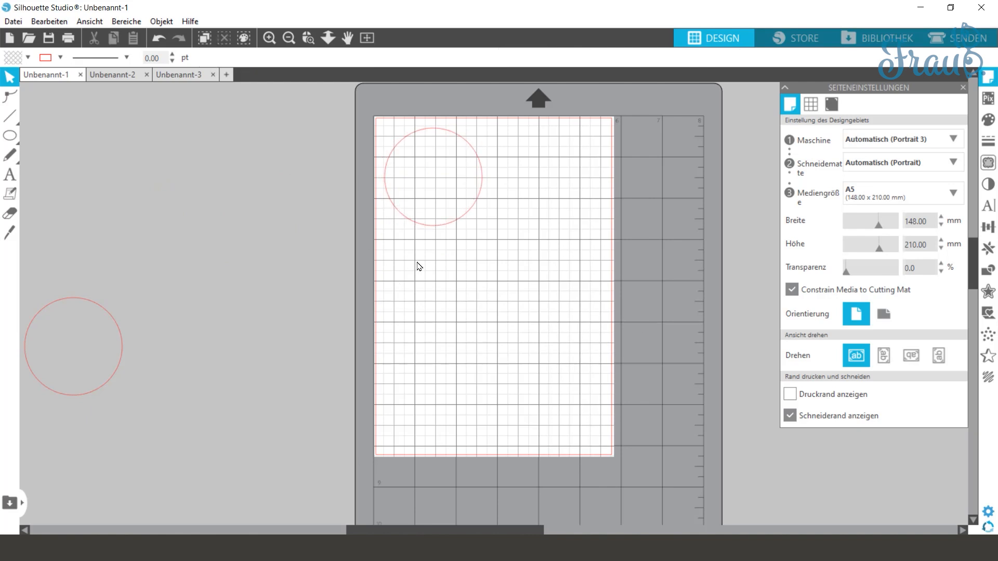
# - Place both circles on the grey area left of the mat, one above the other
pyautogui.moveTo(439, 225); pyautogui.dragTo(193, 237)
pyautogui.click(114, 311)
pyautogui.moveTo(107, 325); pyautogui.dragTo(220, 279)
pyautogui.click(251, 407)
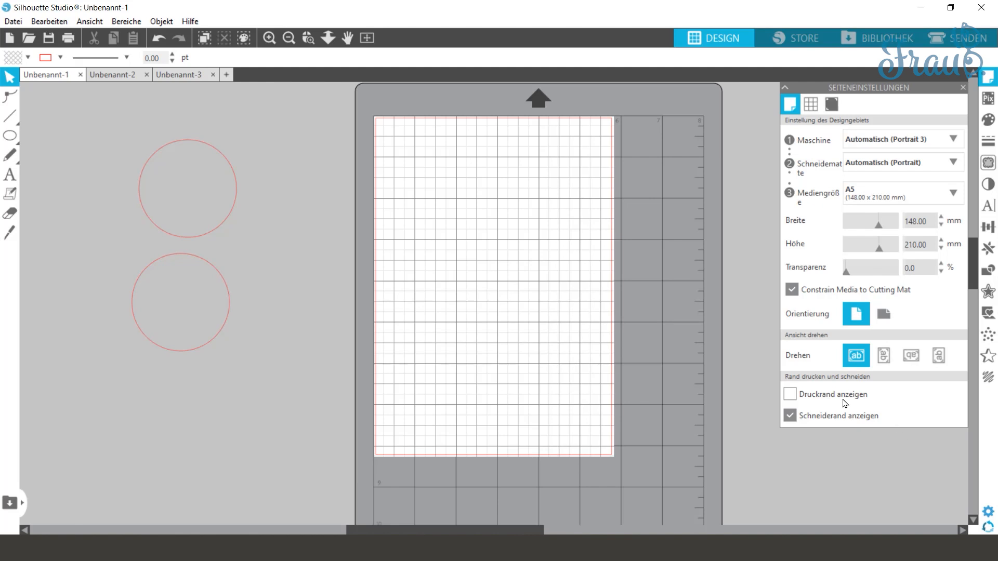
# - Set the media size to A4 with the print border shown, and turn on the registration marks
pyautogui.click(790, 396)
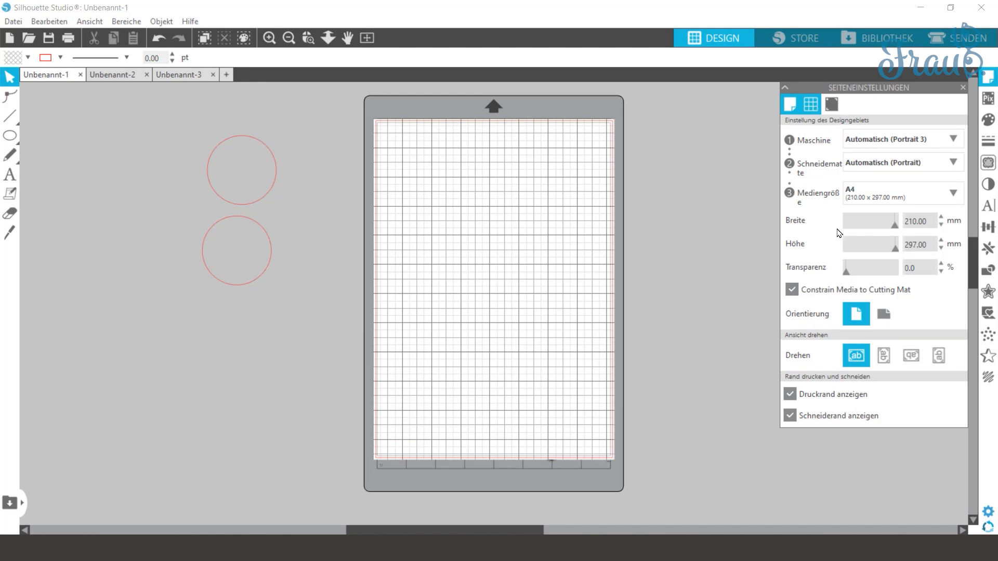
pyautogui.click(811, 105)
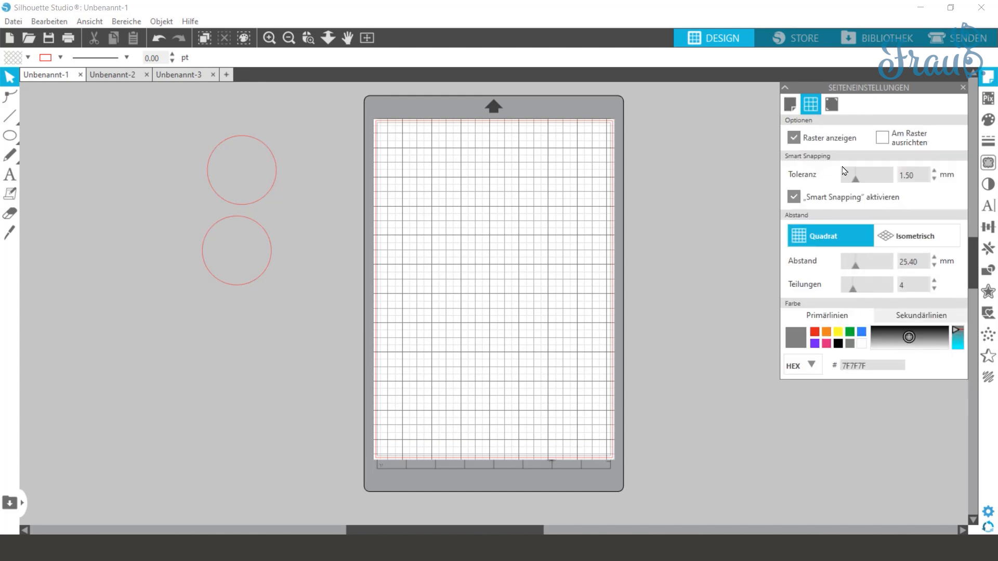
pyautogui.click(831, 104)
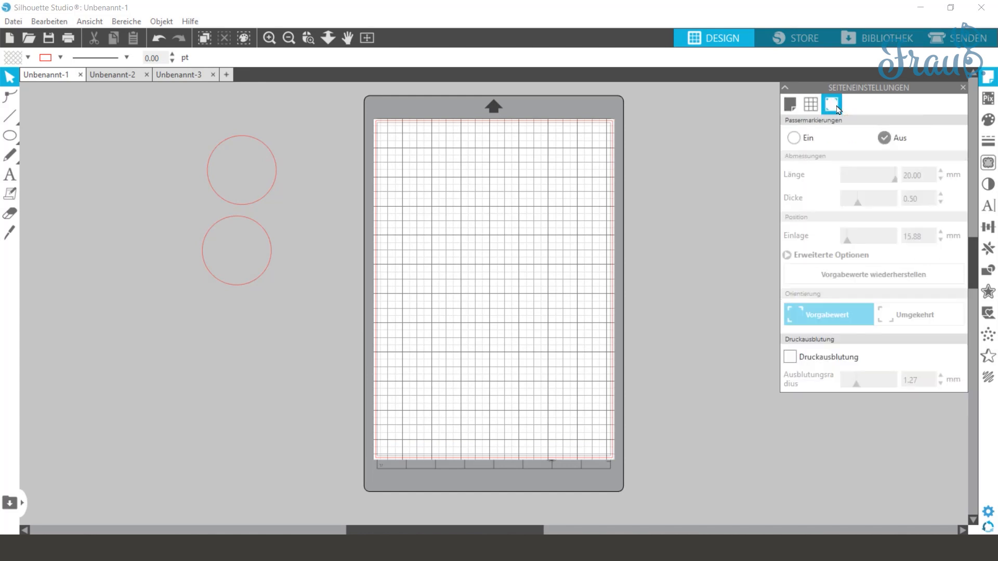
pyautogui.click(794, 138)
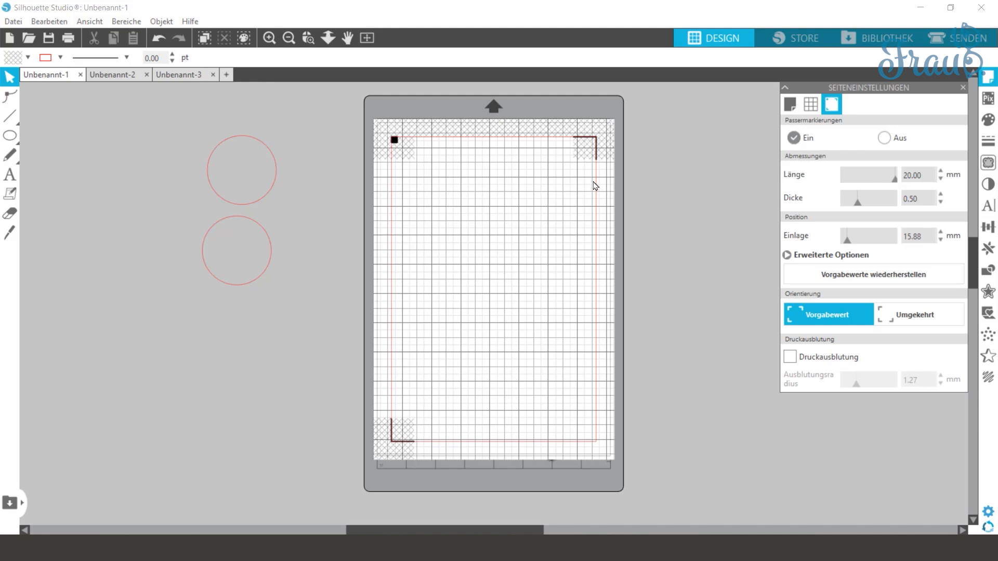
# - Move the lower circle onto the upper left part of the page, inside the cut border, and deselect it
pyautogui.moveTo(227, 263); pyautogui.dragTo(335, 280)
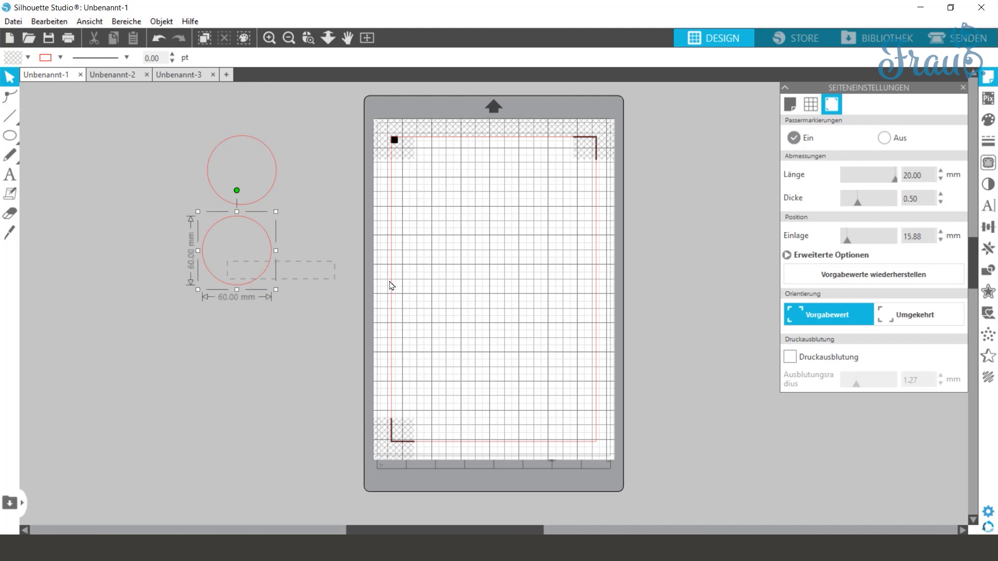
pyautogui.moveTo(248, 218); pyautogui.dragTo(461, 151)
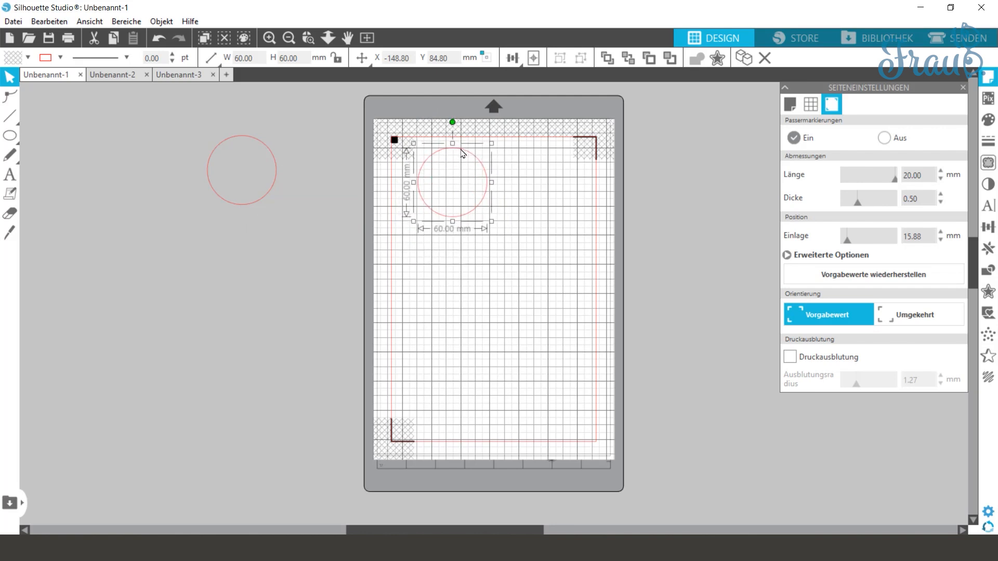
pyautogui.click(323, 209)
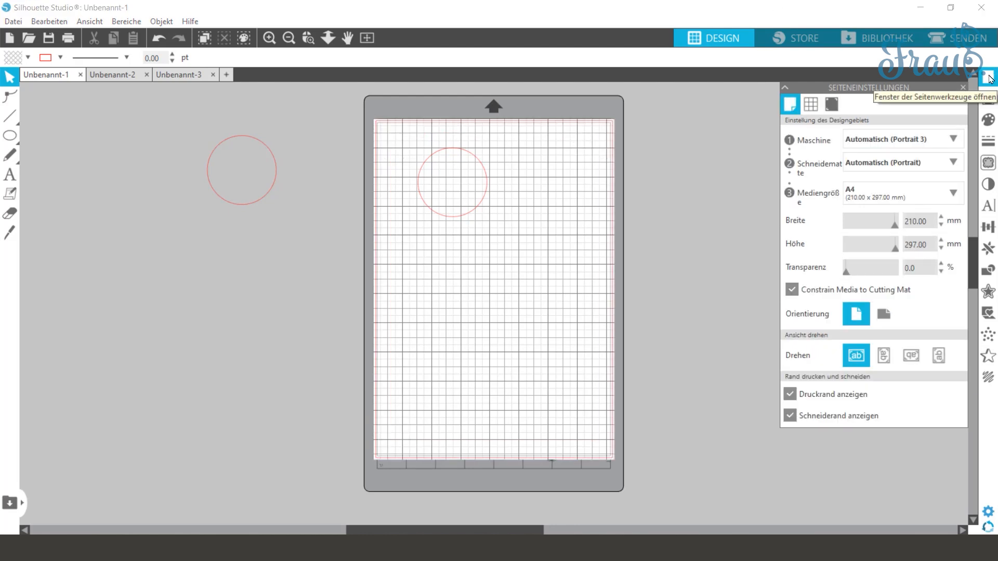
# - Fill the circle on the page with orange, and recolour it blue-violet (3E0DCF) with the advanced fill colour options
pyautogui.click(989, 98)
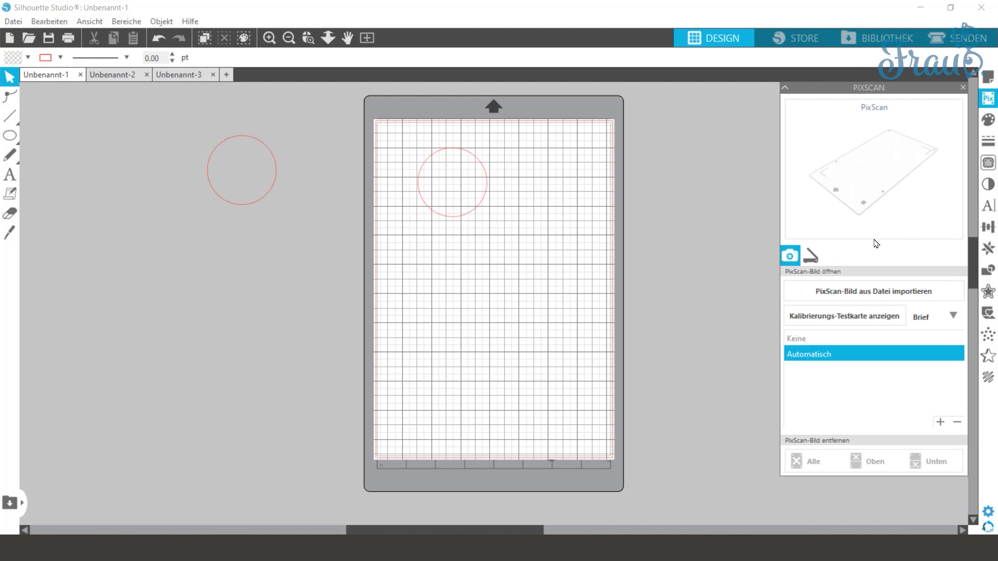
pyautogui.click(991, 121)
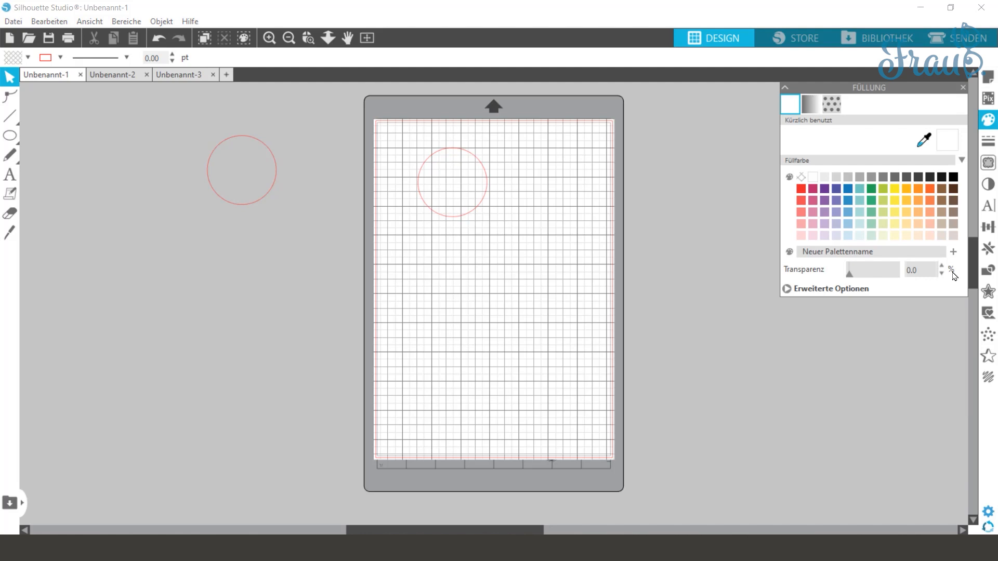
pyautogui.click(427, 209)
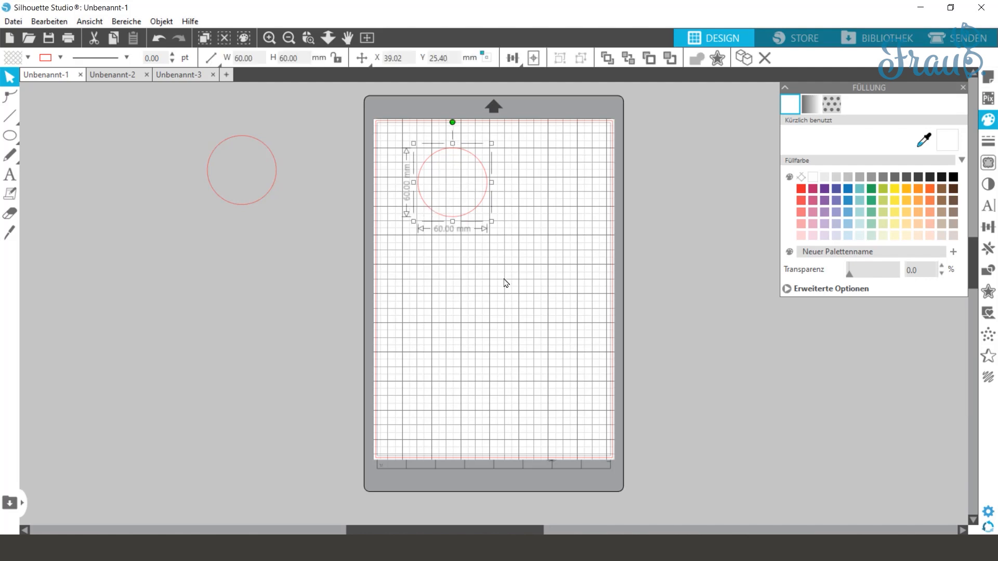
pyautogui.click(930, 189)
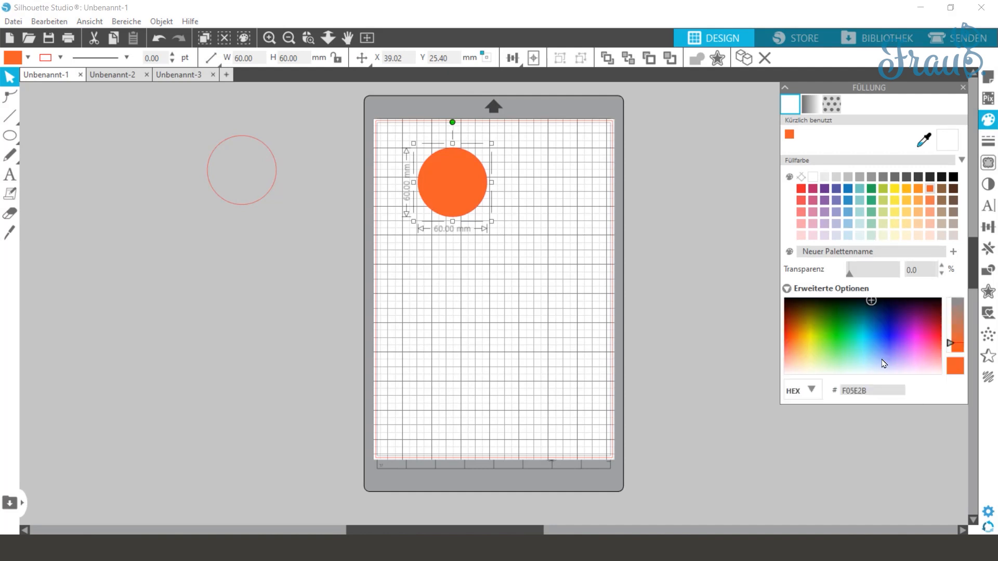
pyautogui.moveTo(878, 331)
pyautogui.mouseDown()
pyautogui.moveTo(882, 342)
pyautogui.moveTo(895, 330)
pyautogui.mouseUp()
pyautogui.click(812, 391)
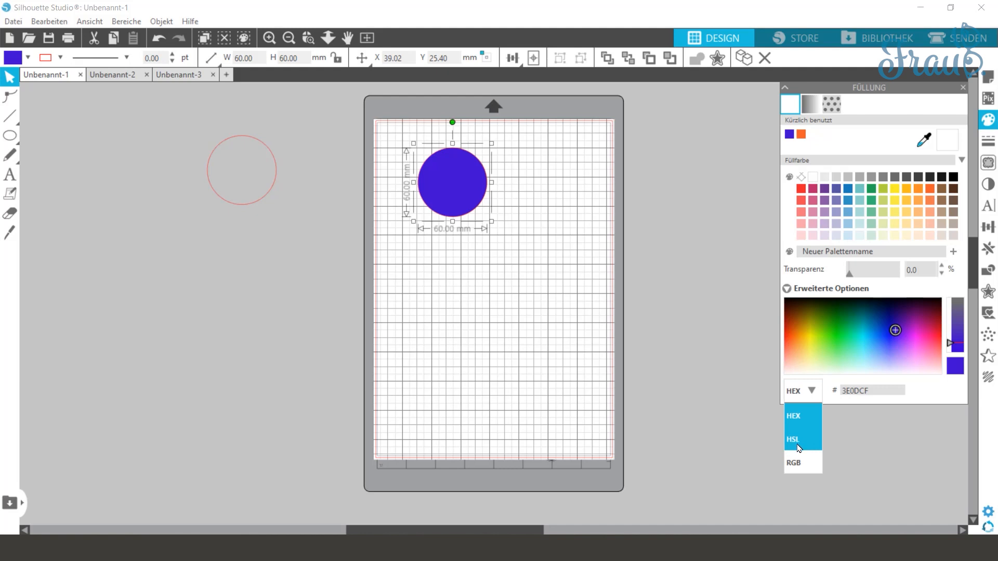
# - Fill the circle on the page with the light pink to white gradient
pyautogui.click(810, 104)
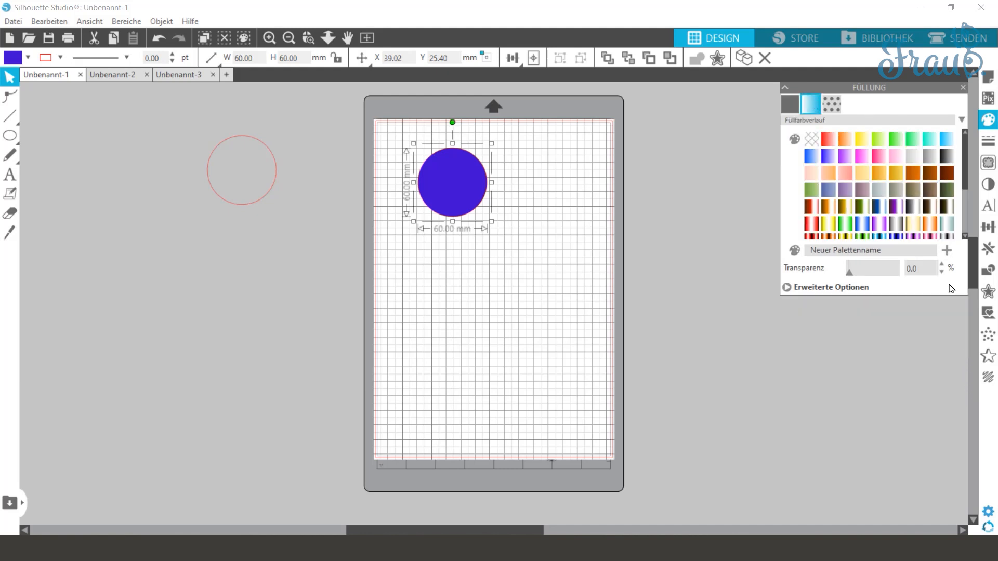
pyautogui.click(897, 157)
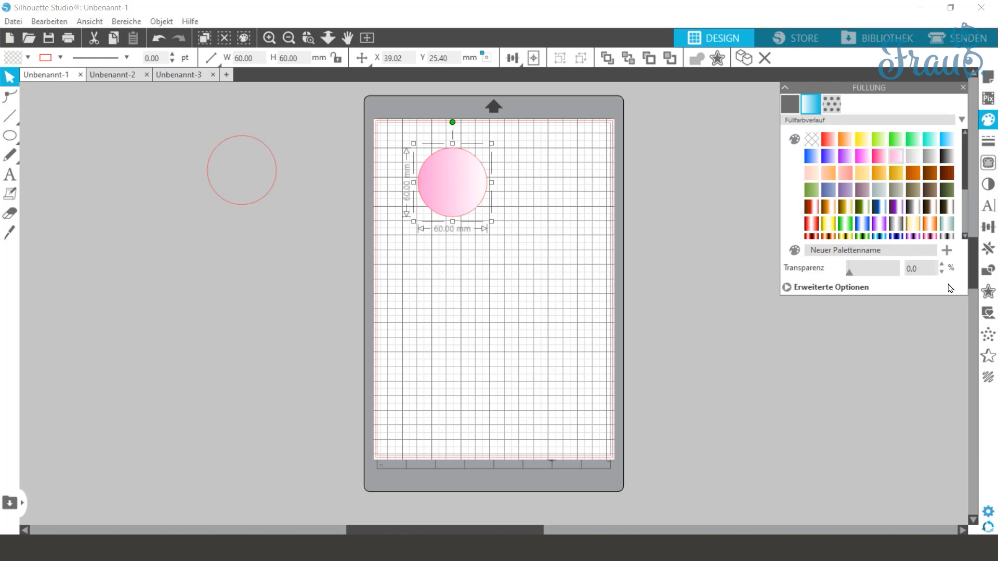
# - Try the teal diamond and checkerboard patterns on the circle, and fill it with the black pattern with white dots
pyautogui.click(832, 104)
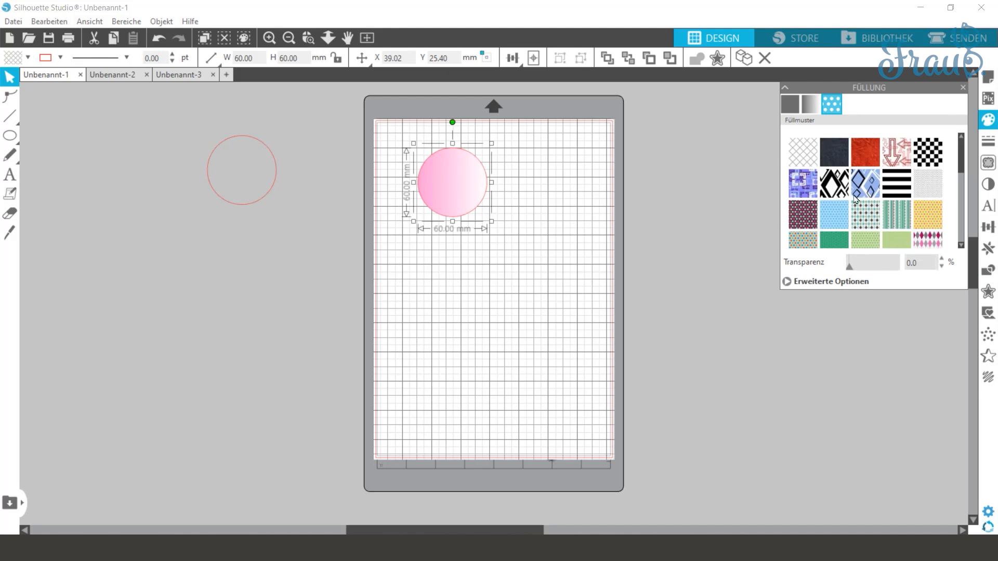
pyautogui.click(866, 215)
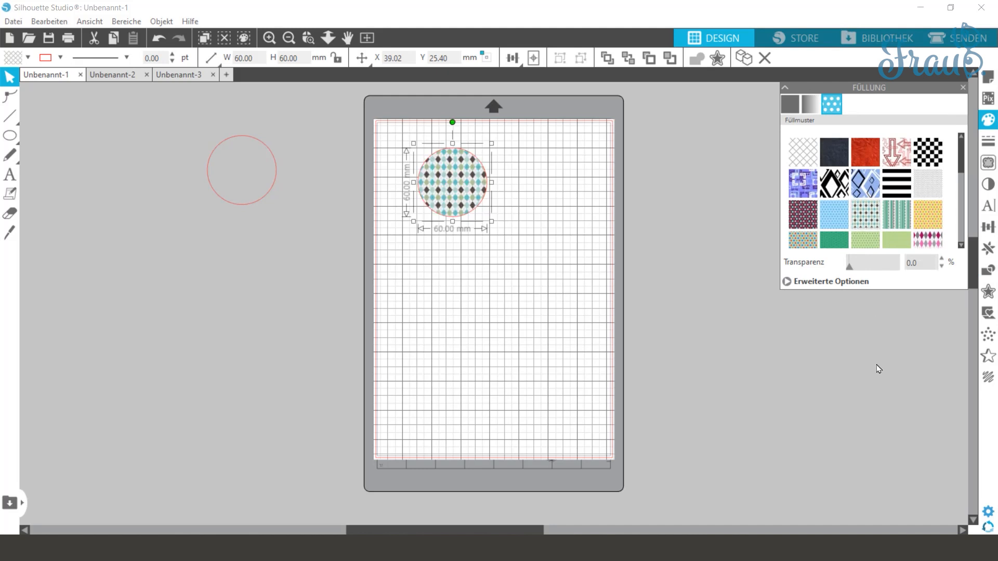
pyautogui.click(930, 152)
pyautogui.scroll(-3, 834, 215)
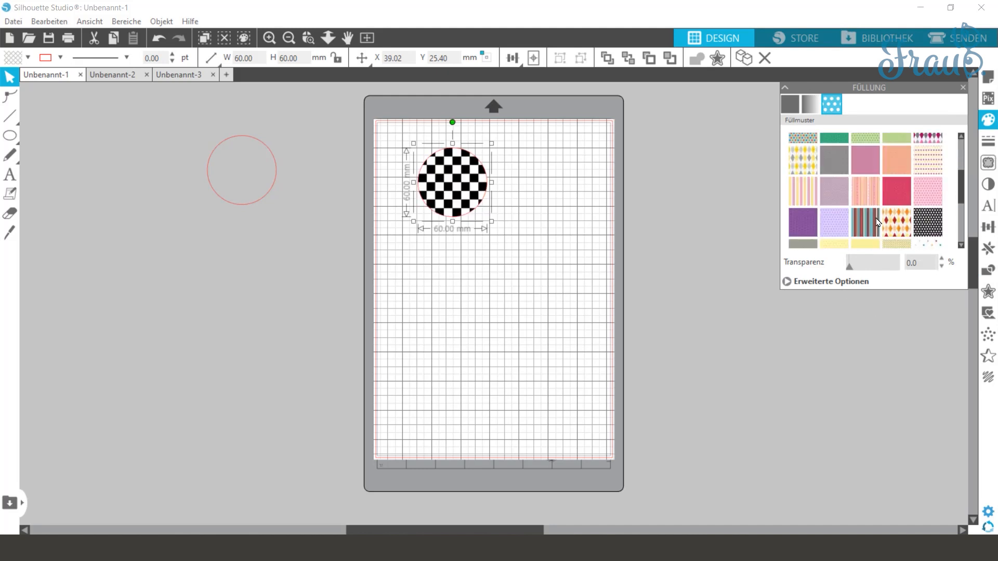
pyautogui.click(940, 229)
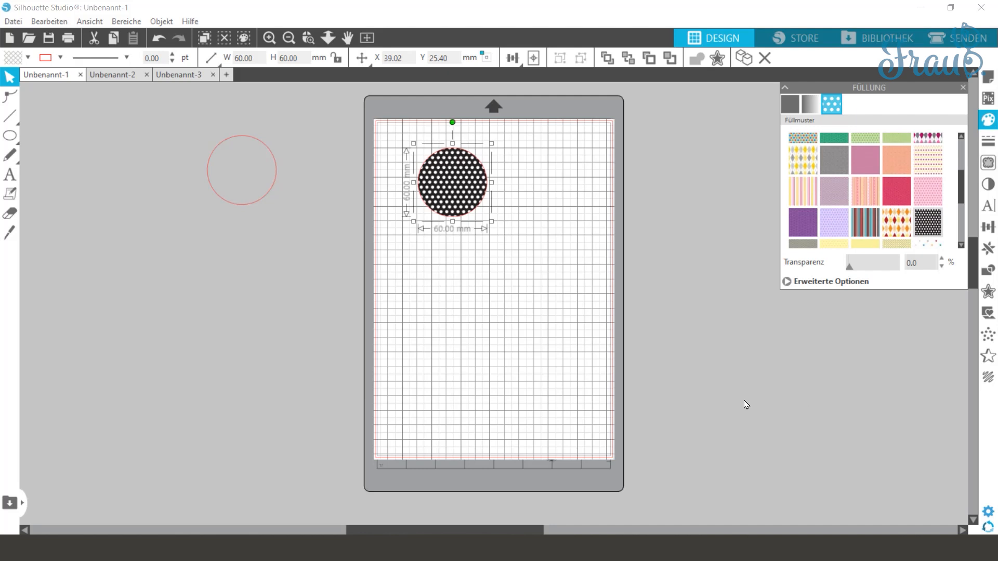
# - Try mirroring and rotating the circle's dot pattern with the advanced pattern options
pyautogui.click(784, 282)
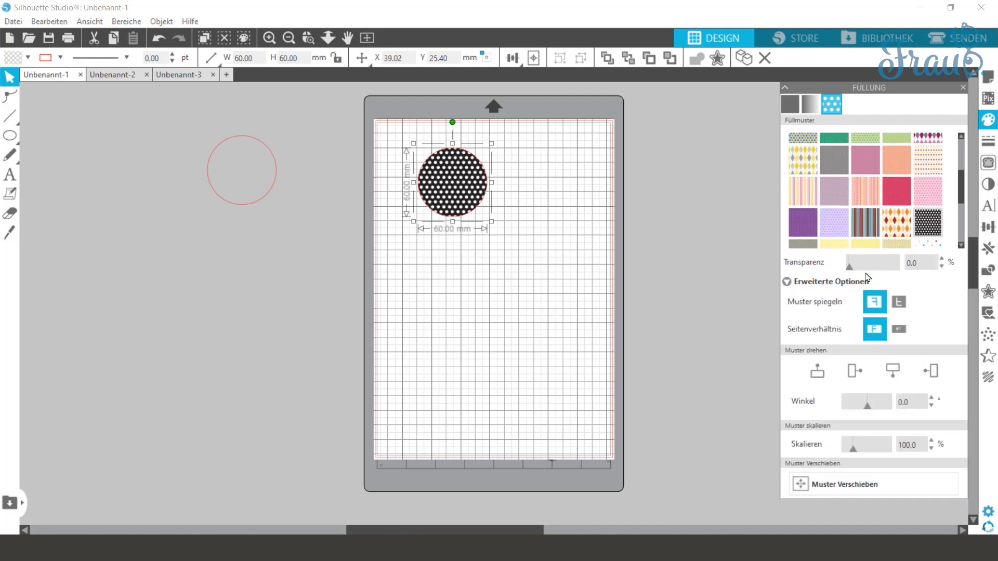
pyautogui.click(873, 301)
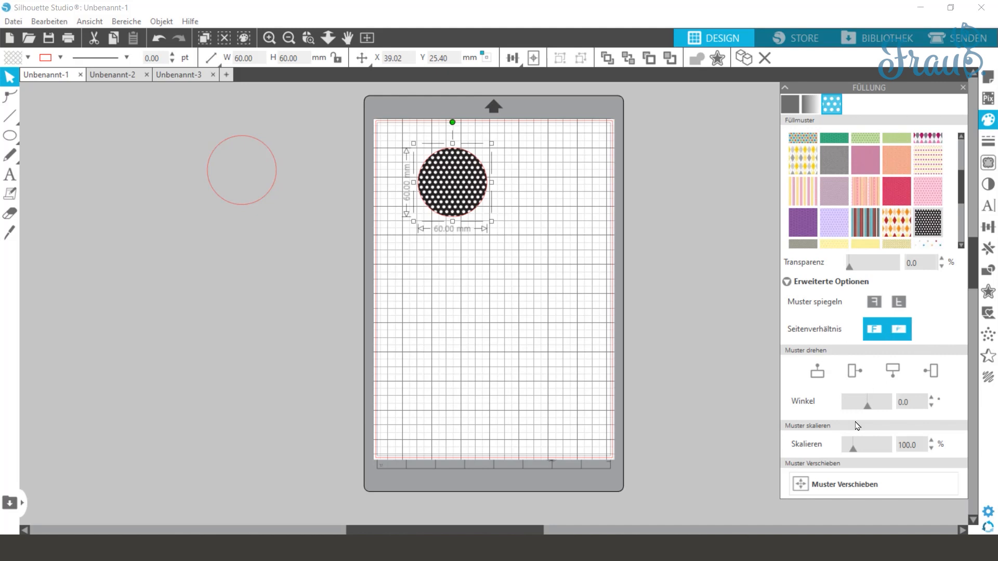
pyautogui.click(855, 370)
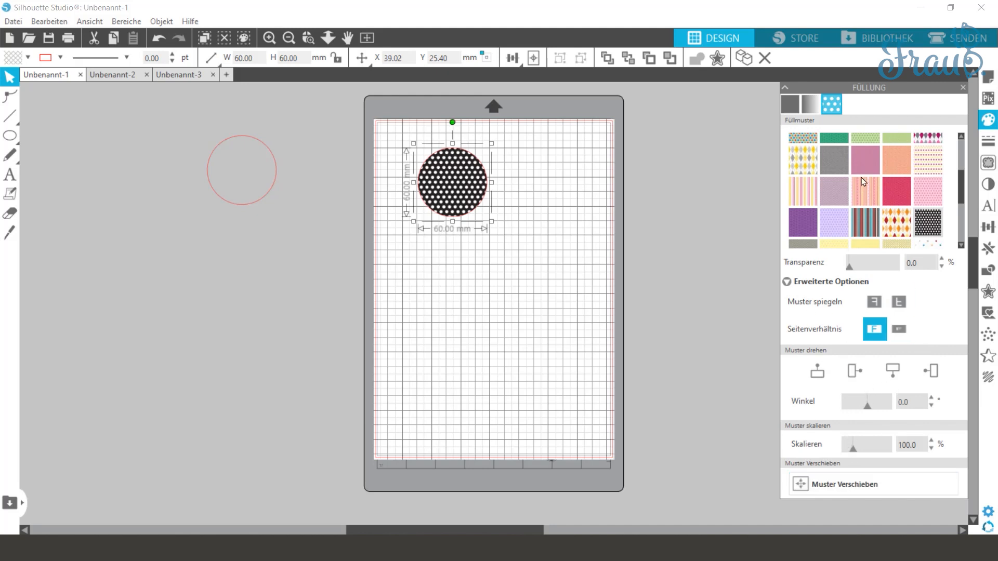
pyautogui.scroll(3, 864, 182)
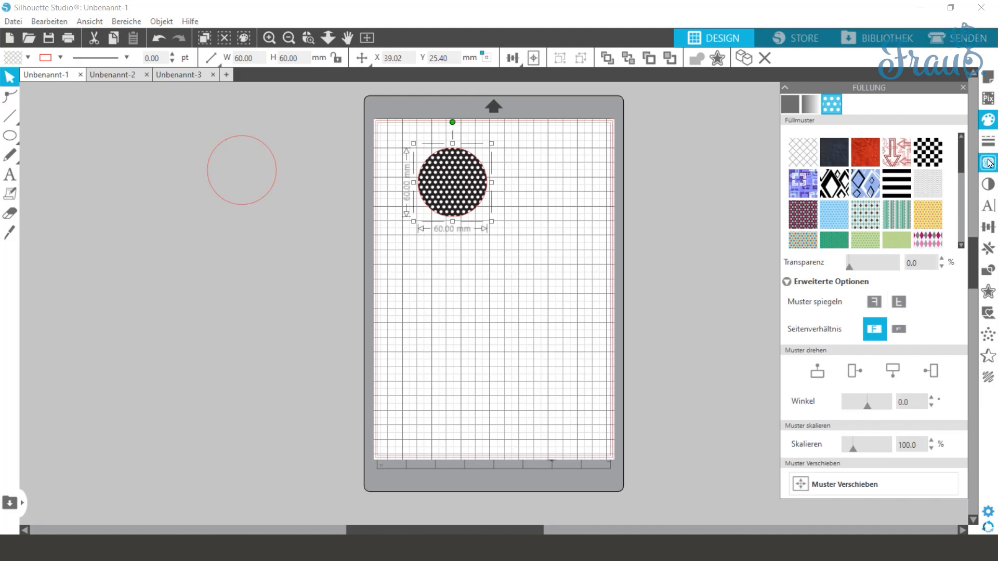
# - Draw a horizontal line about 133 mm long below the patterned circle and give it the finely dashed line style
pyautogui.click(988, 140)
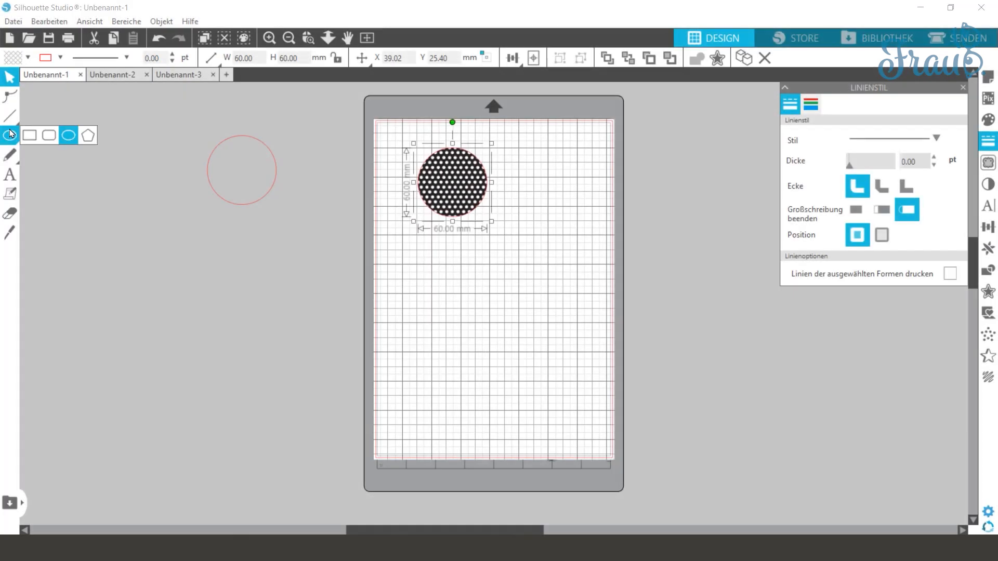
pyautogui.click(9, 116)
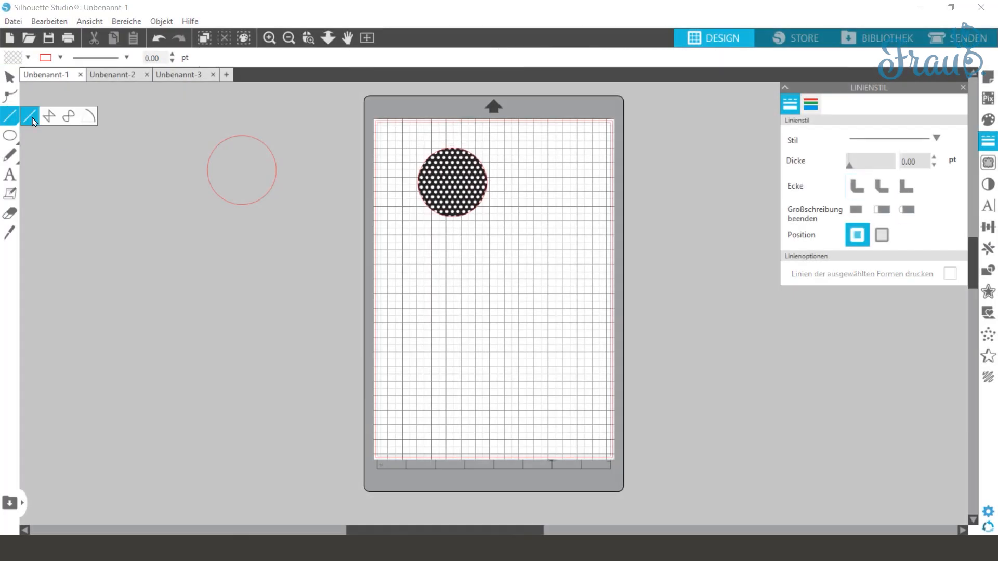
pyautogui.moveTo(397, 294); pyautogui.dragTo(557, 294)
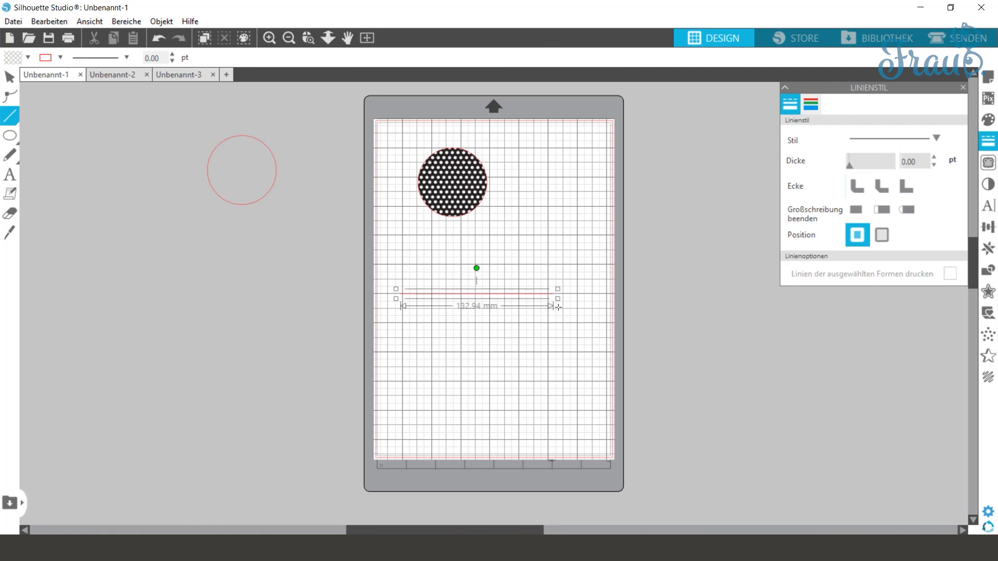
pyautogui.click(936, 140)
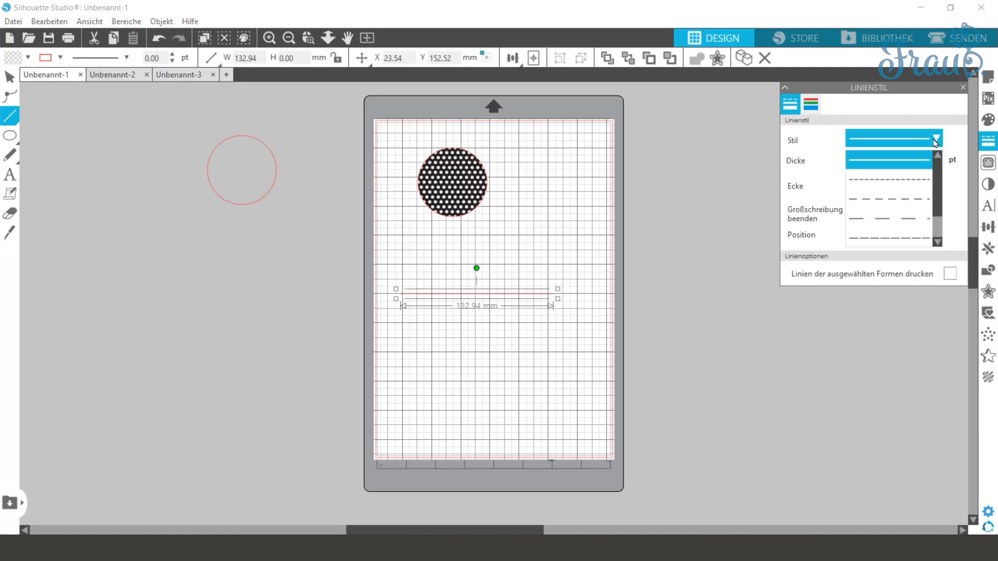
pyautogui.click(909, 164)
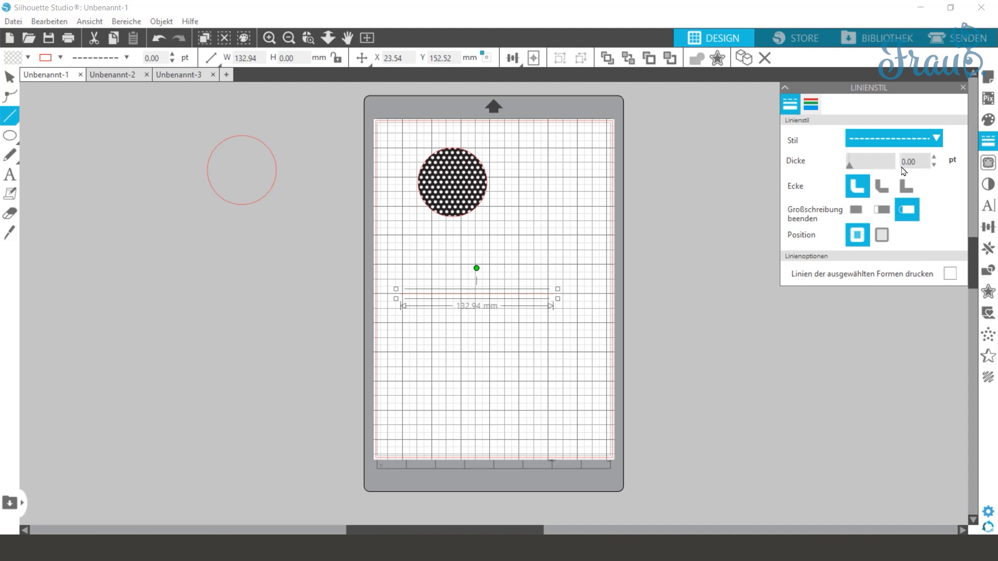
# - Increase the line's thickness to 13 pt and set its style back to solid
pyautogui.click(934, 156)
pyautogui.click(934, 156)
pyautogui.click(934, 156)
pyautogui.click(934, 156)
pyautogui.click(934, 156)
pyautogui.click(934, 156)
pyautogui.click(934, 157)
pyautogui.click(935, 156)
pyautogui.click(934, 158)
pyautogui.moveTo(853, 167); pyautogui.dragTo(881, 167)
pyautogui.click(909, 144)
pyautogui.click(908, 157)
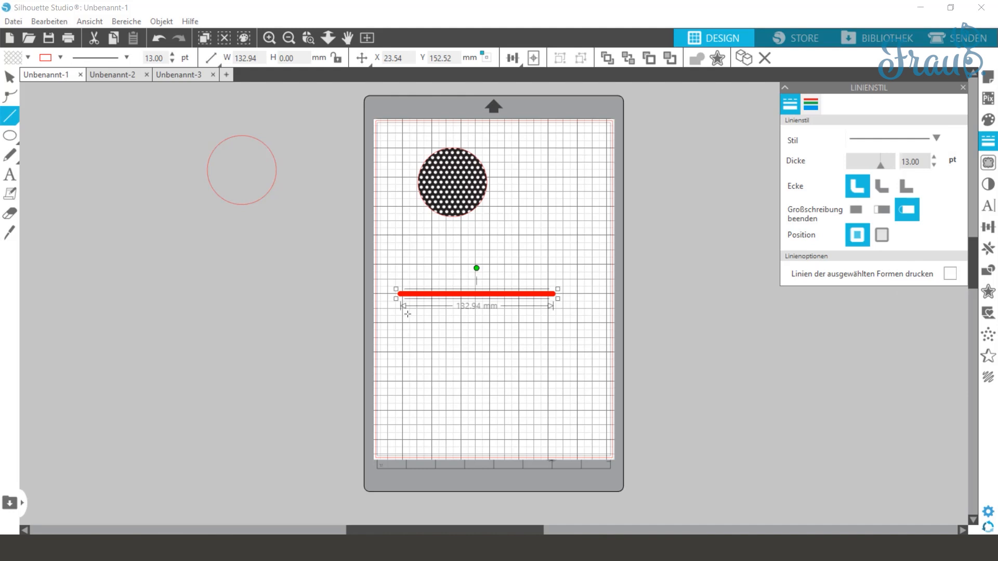
# - Try the finely dashed style on the thick red line, and apply the medium dashed style below it in the list
pyautogui.click(936, 138)
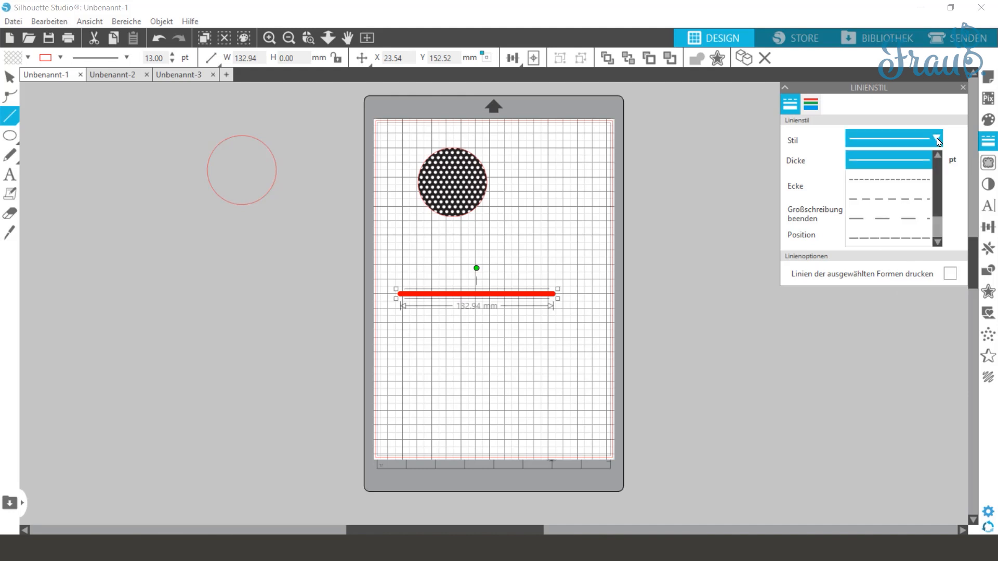
pyautogui.click(886, 185)
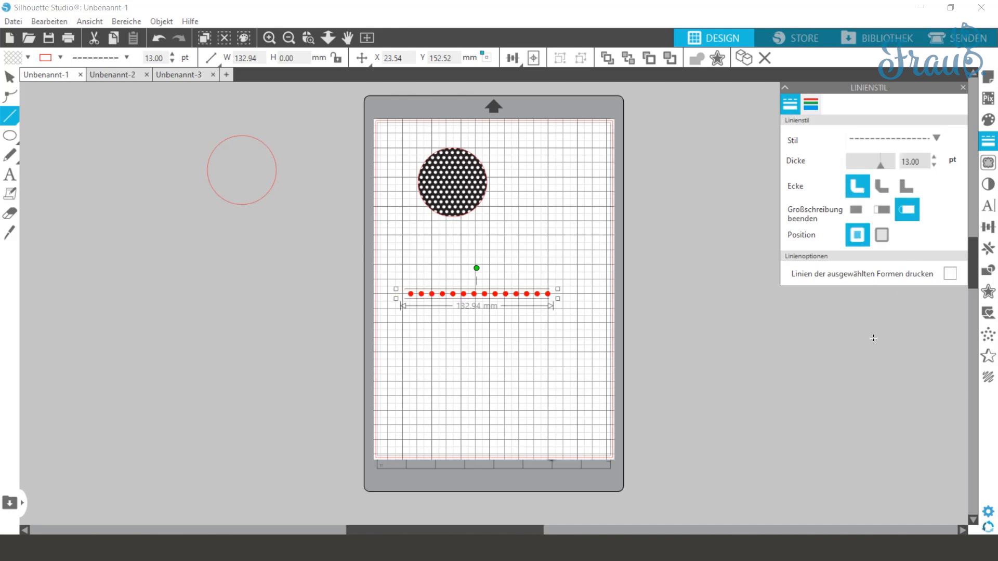
pyautogui.click(938, 140)
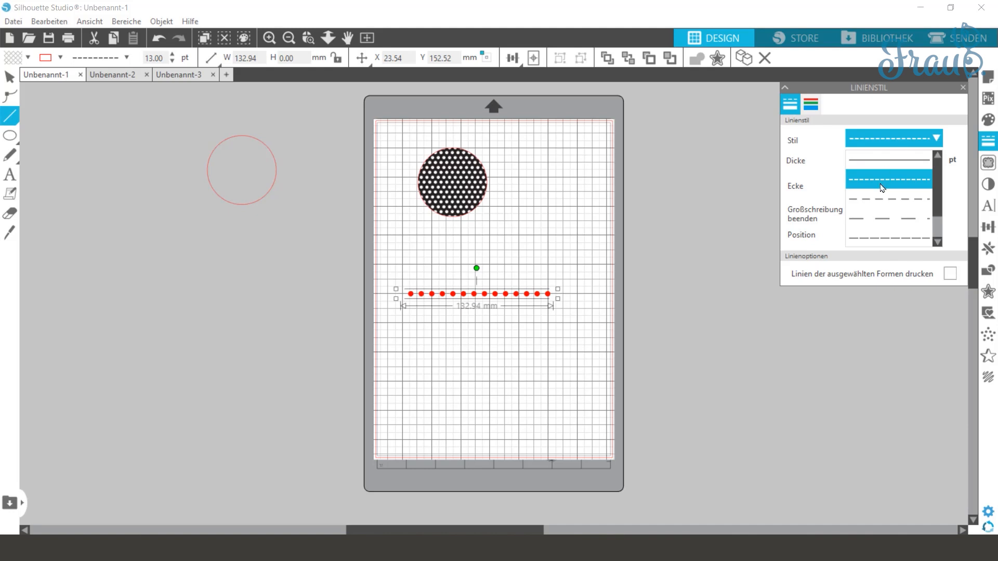
pyautogui.click(884, 192)
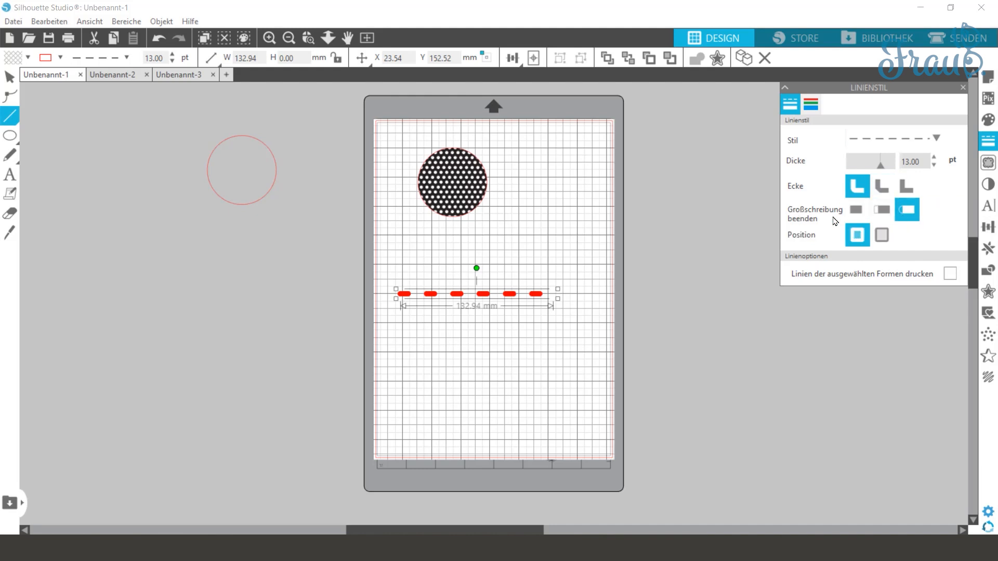
# - Compare flat with rounded ends on the dashed line, keep the rounded ones, and choose the second line position option
pyautogui.click(855, 211)
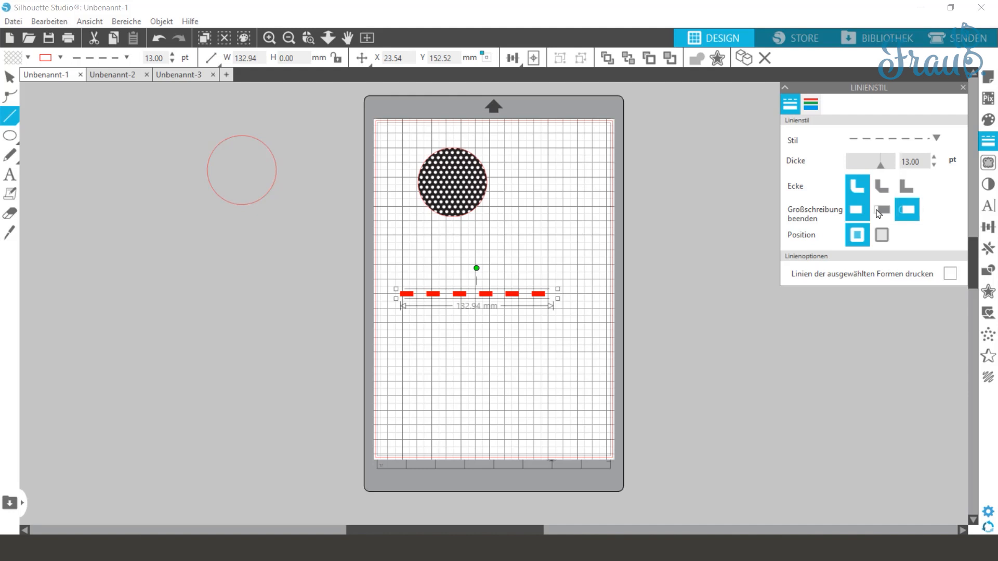
pyautogui.click(907, 210)
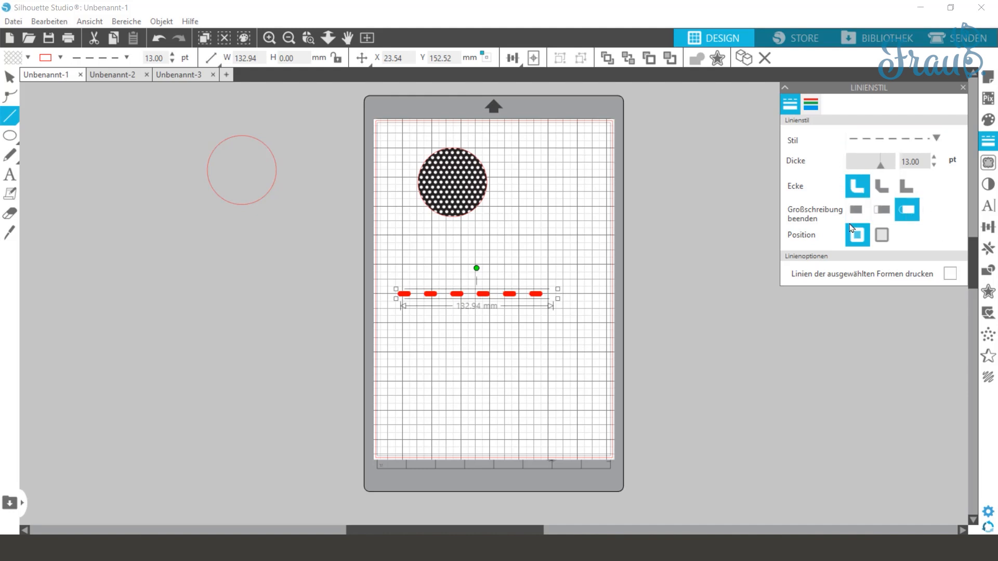
pyautogui.click(882, 244)
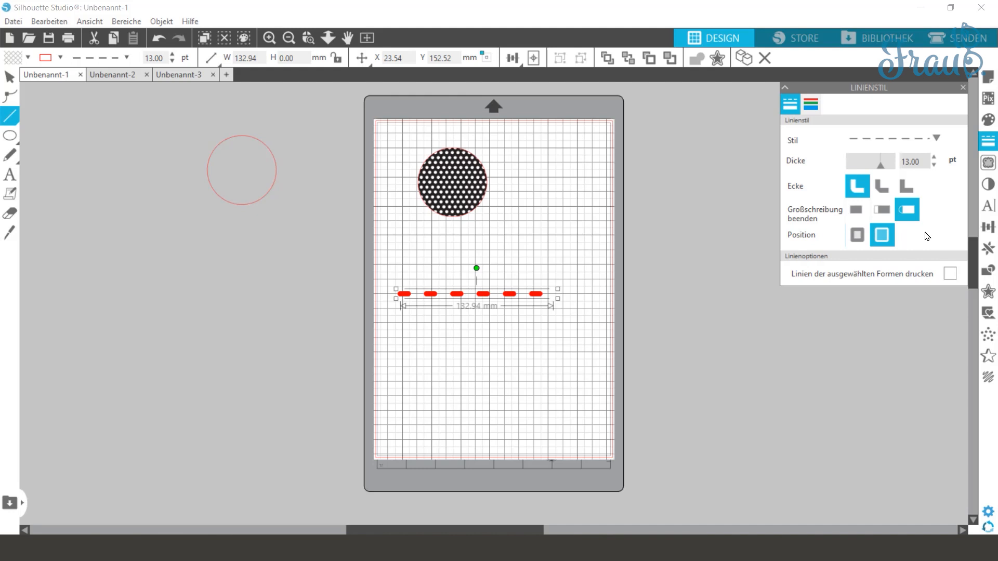
# - Try the finely dashed line style on the red outline circle from beside the page
pyautogui.moveTo(213, 162); pyautogui.dragTo(490, 351)
pyautogui.click(889, 138)
pyautogui.click(891, 178)
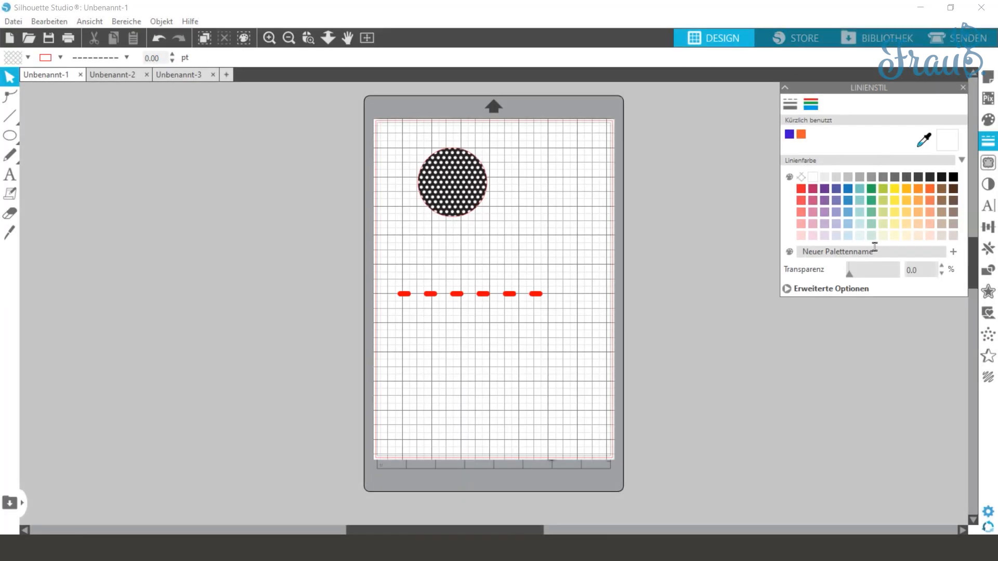
# - Recolour the dashed line indigo (5453A4) from the line colour palette and show the advanced colour options
pyautogui.click(430, 295)
pyautogui.click(836, 190)
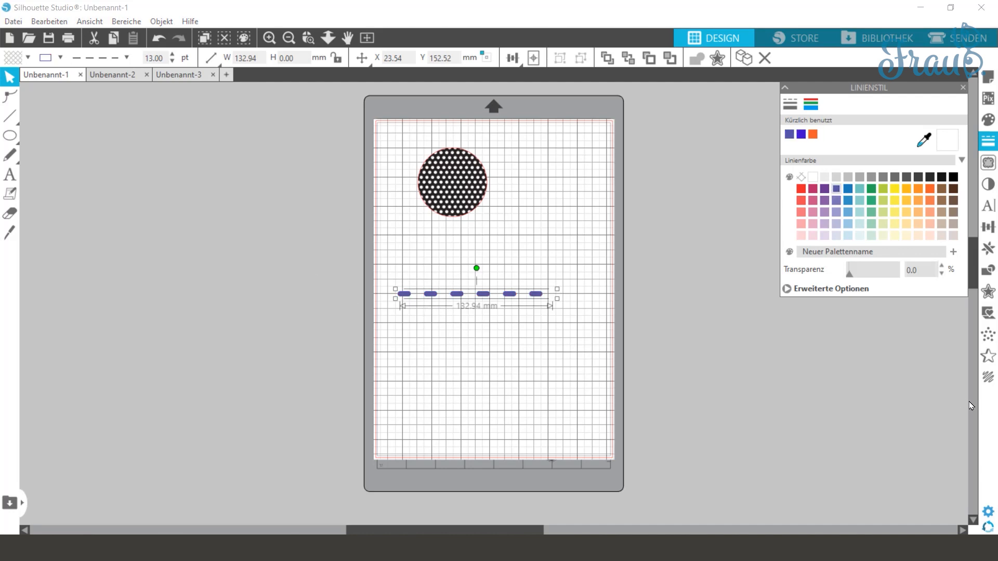
pyautogui.click(835, 289)
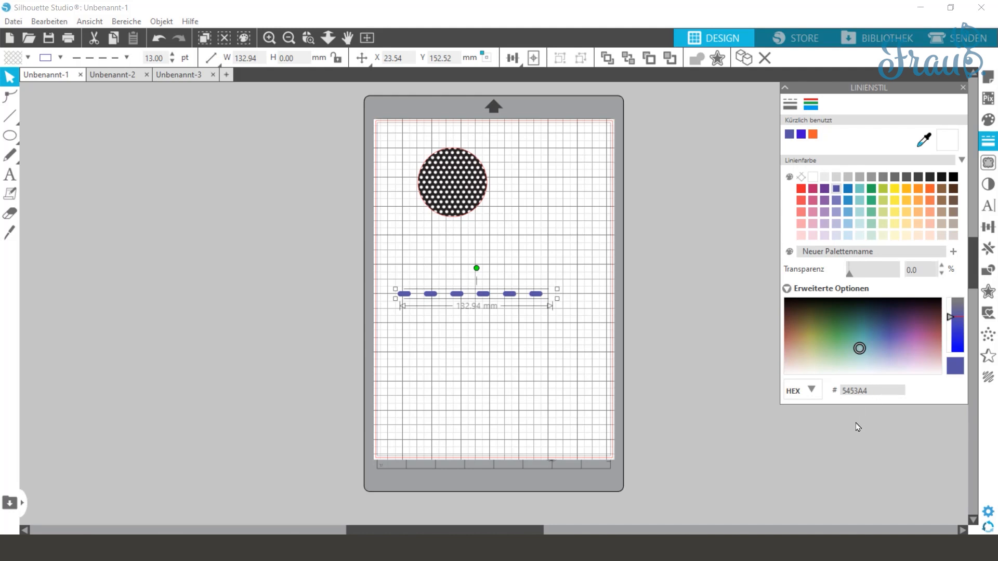
pyautogui.click(731, 171)
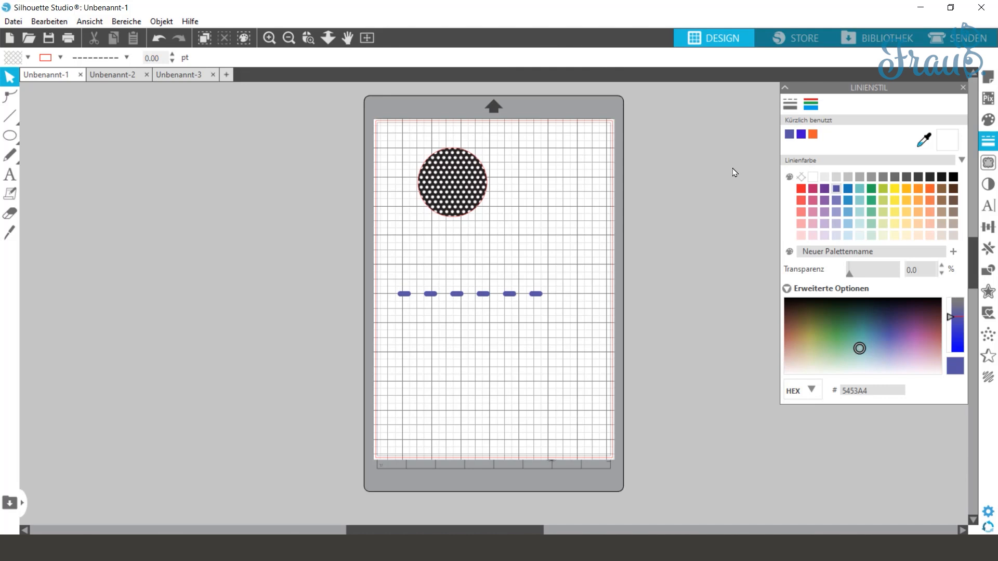
# - Mark the area around the dog picture for tracing and compare its outline preview with the solid fill preview
pyautogui.click(988, 163)
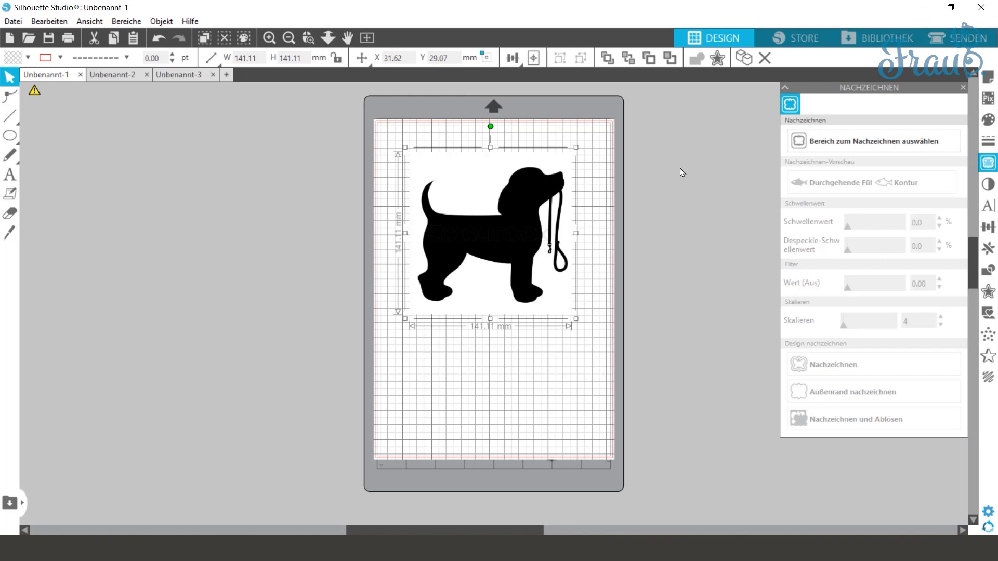
pyautogui.click(908, 143)
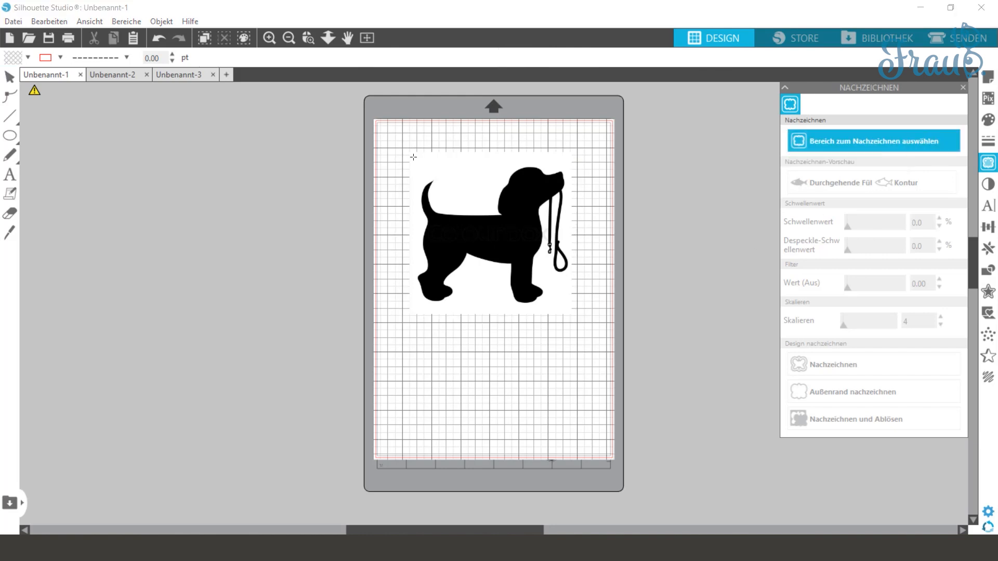
pyautogui.moveTo(415, 157)
pyautogui.mouseDown()
pyautogui.moveTo(460, 287)
pyautogui.moveTo(576, 313)
pyautogui.mouseUp()
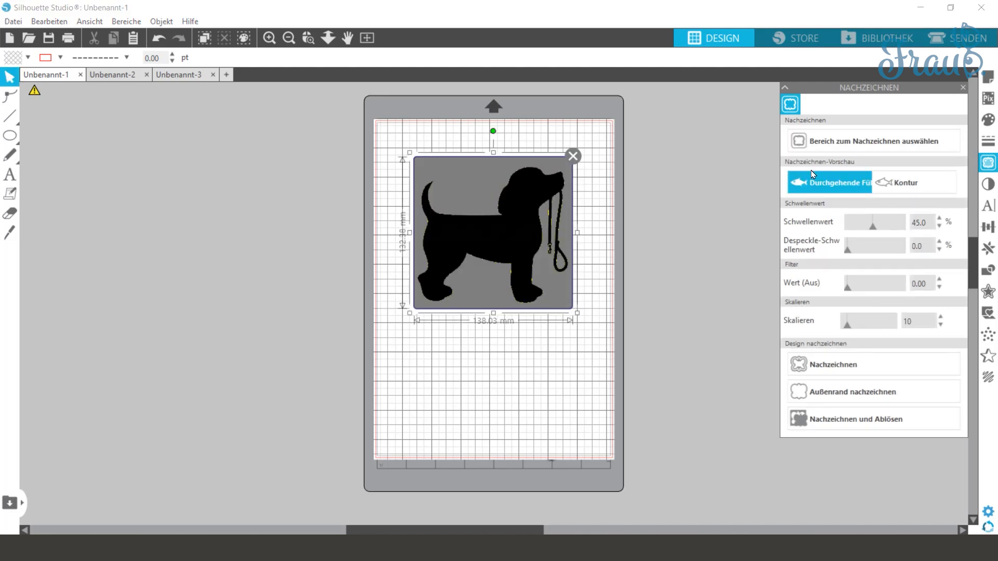
pyautogui.click(895, 193)
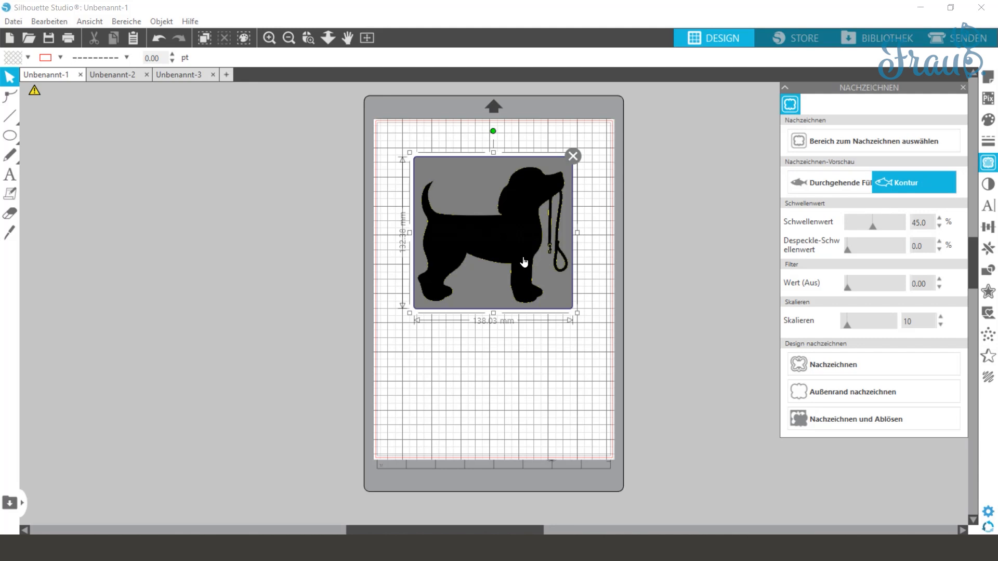
pyautogui.click(862, 182)
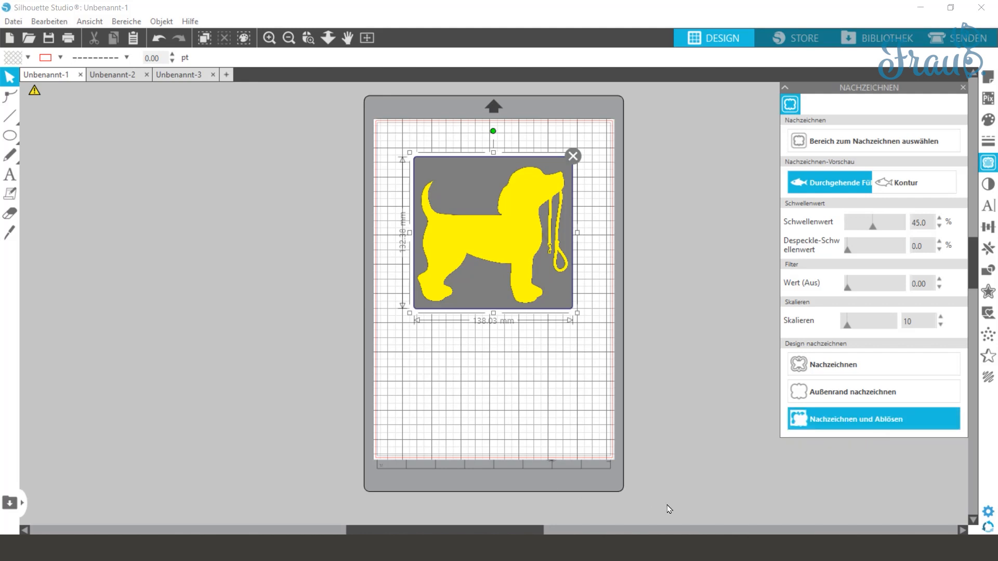
# - Trace and detach the dog, placing the white background beside the page and the black silhouette in the page's upper half
pyautogui.click(496, 245)
pyautogui.moveTo(495, 242)
pyautogui.mouseDown()
pyautogui.moveTo(522, 329)
pyautogui.moveTo(608, 241)
pyautogui.moveTo(508, 355)
pyautogui.moveTo(506, 385)
pyautogui.mouseUp()
pyautogui.click(493, 196)
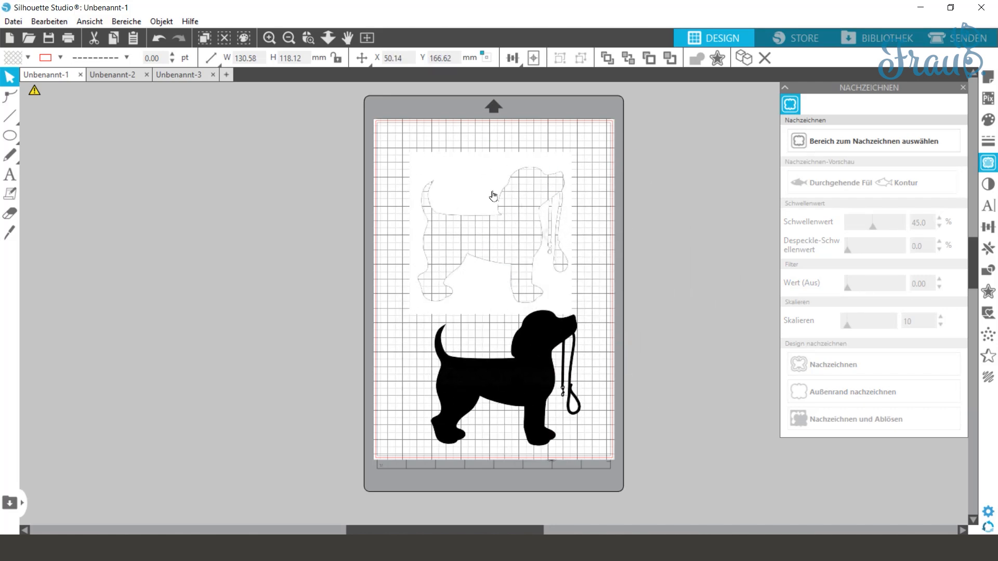
pyautogui.moveTo(452, 201)
pyautogui.mouseDown()
pyautogui.moveTo(403, 146)
pyautogui.moveTo(210, 158)
pyautogui.moveTo(173, 190)
pyautogui.mouseUp()
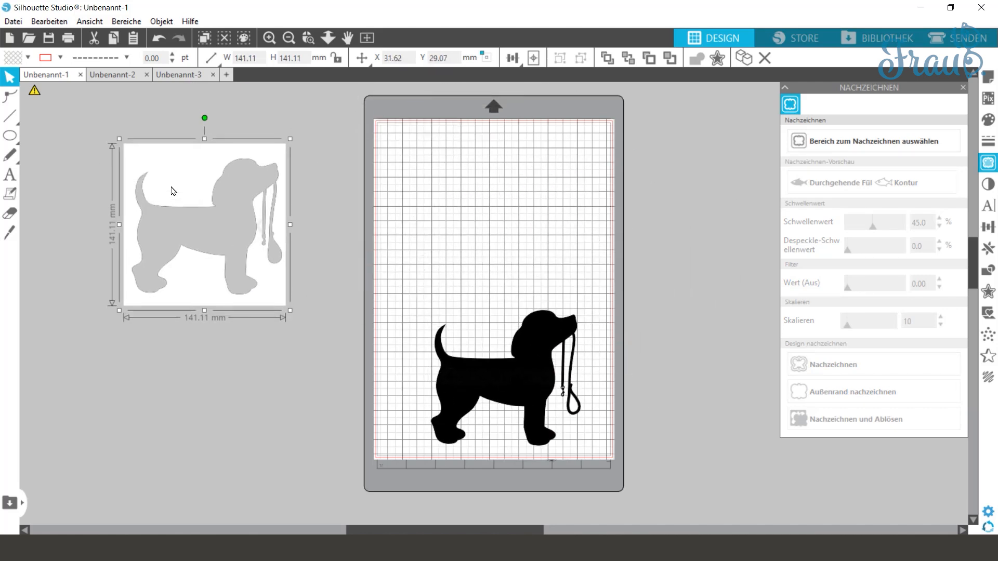
pyautogui.moveTo(449, 427); pyautogui.dragTo(430, 270)
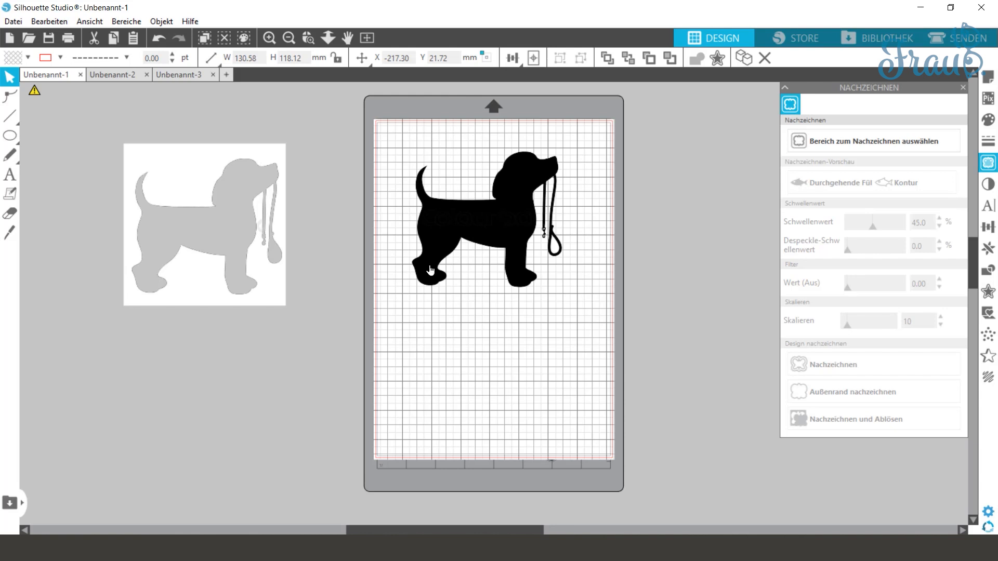
# - With the dog silhouette selected, look through the image effects, text style and alignment options
pyautogui.click(401, 242)
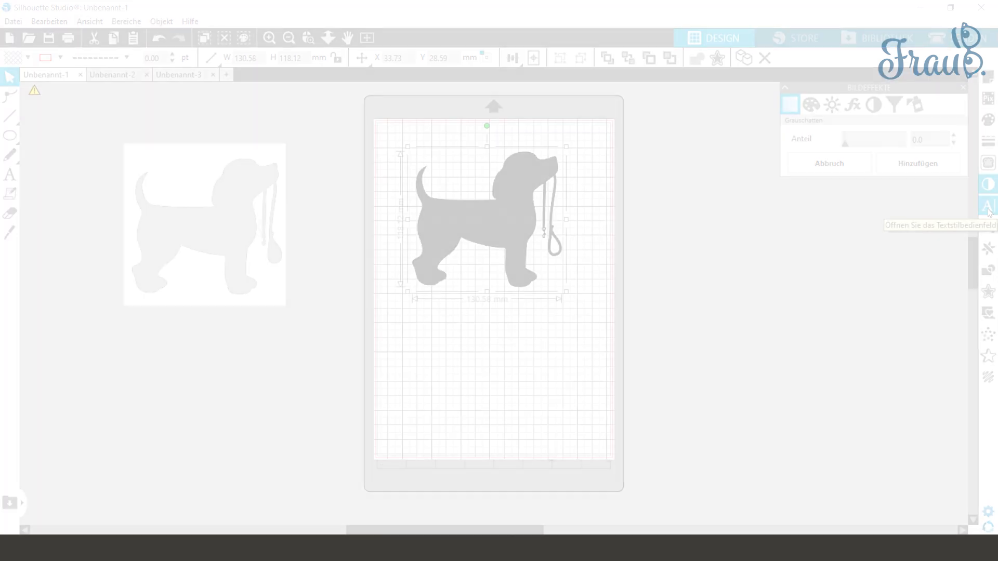
pyautogui.click(988, 210)
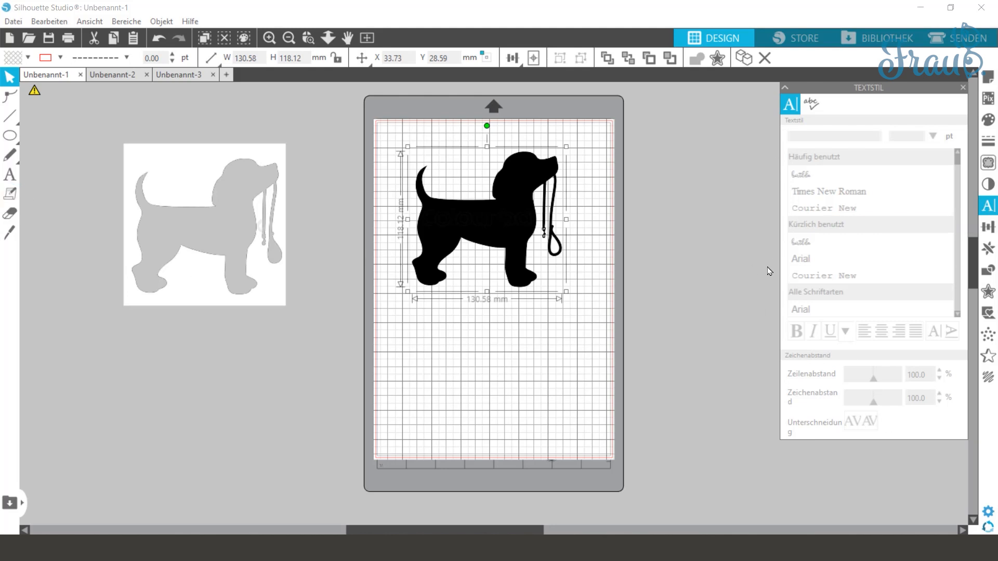
pyautogui.click(988, 227)
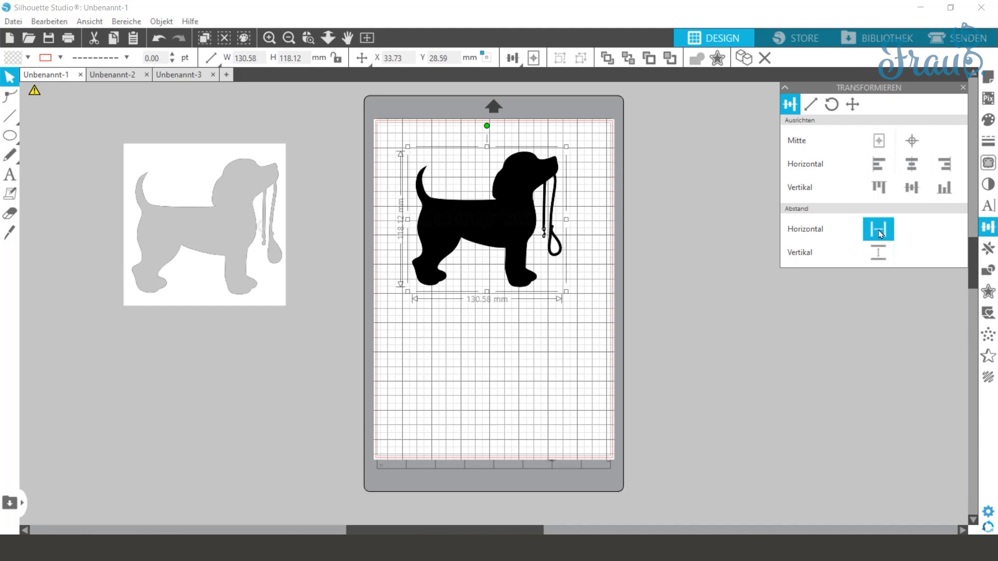
# - Shrink the dog silhouette to about 58 × 52 mm and move it near the page's upper-left corner
pyautogui.moveTo(566, 291); pyautogui.dragTo(482, 216)
pyautogui.moveTo(453, 183); pyautogui.dragTo(435, 168)
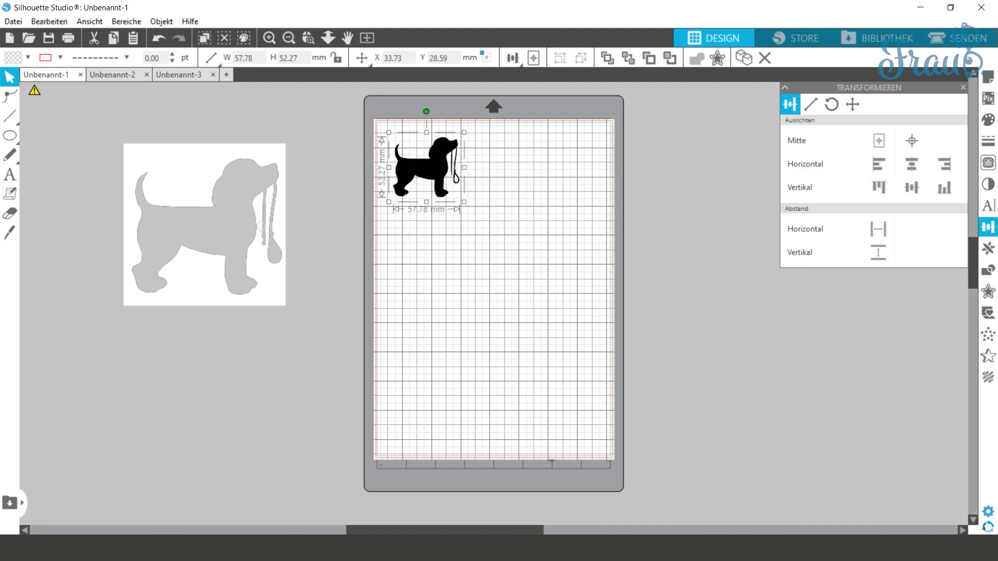
# - Try duplicating the dog to the right and downwards, and filling the whole page with copies of it
pyautogui.click(990, 250)
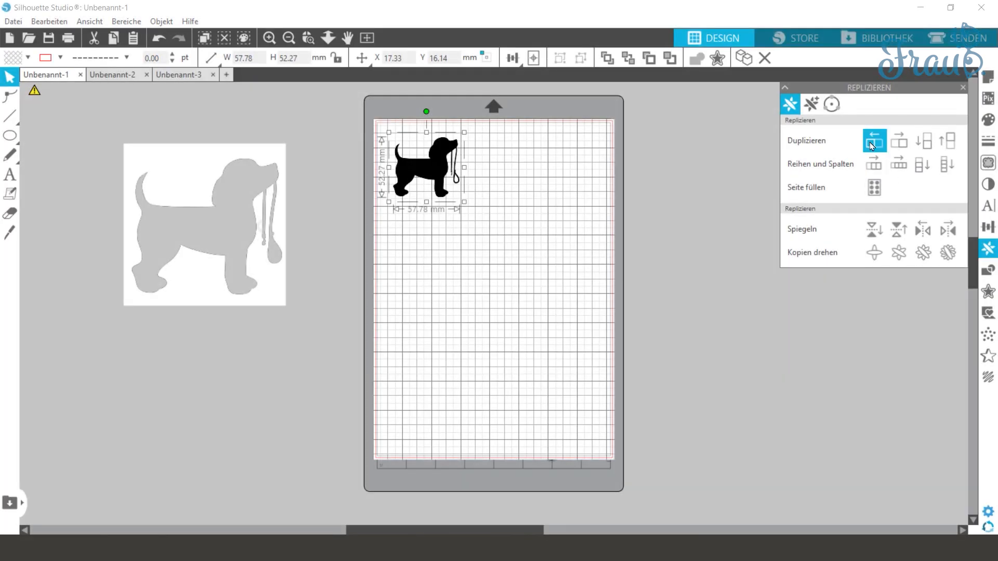
pyautogui.click(905, 141)
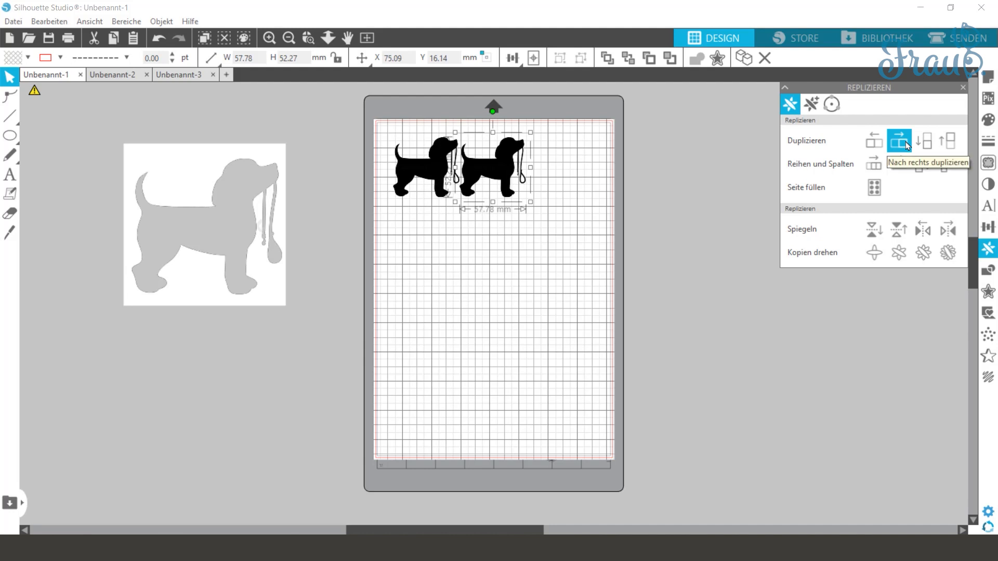
pyautogui.click(923, 141)
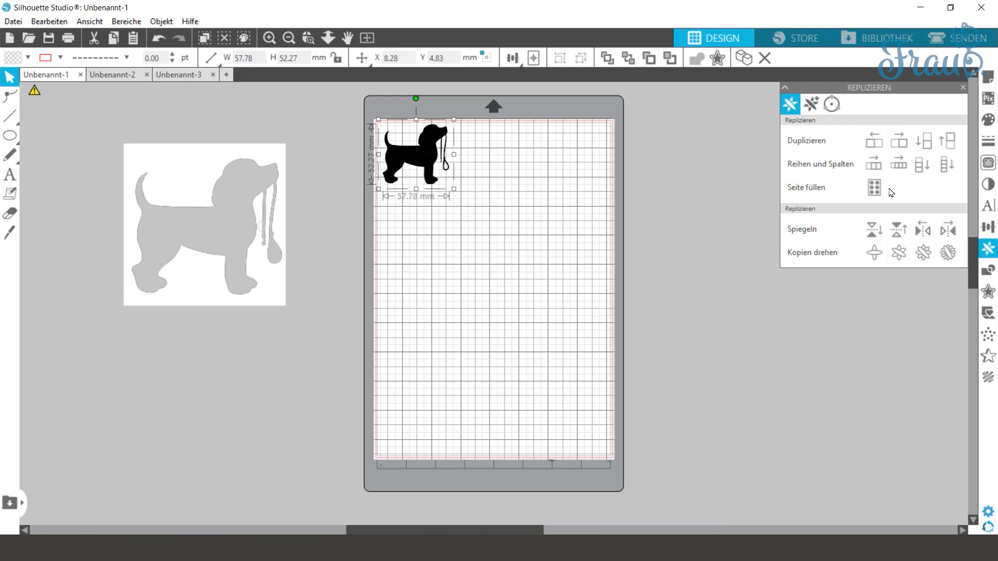
pyautogui.click(874, 188)
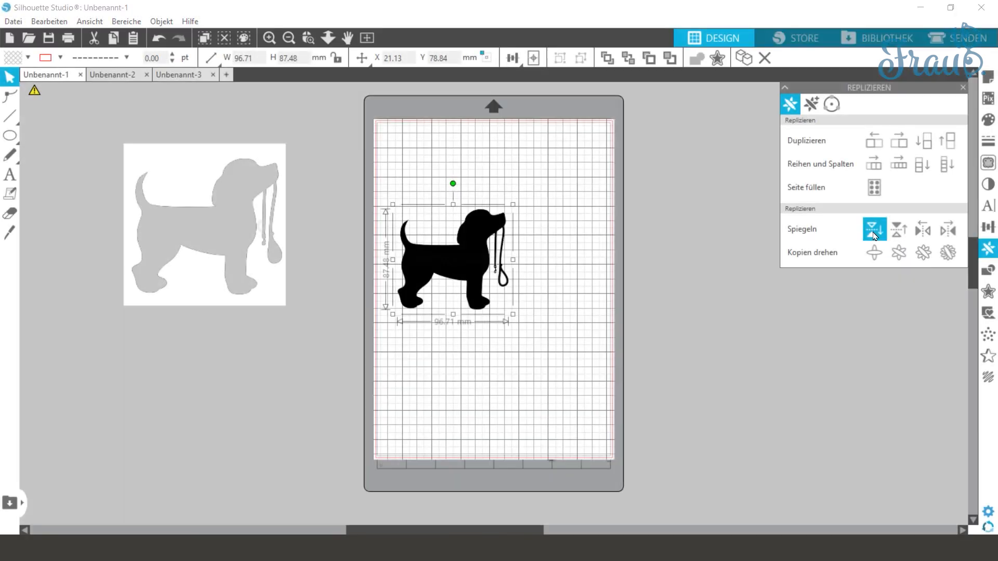
# - Try mirrored copies of the dog silhouette below and to the left of it, and undo them
pyautogui.click(874, 229)
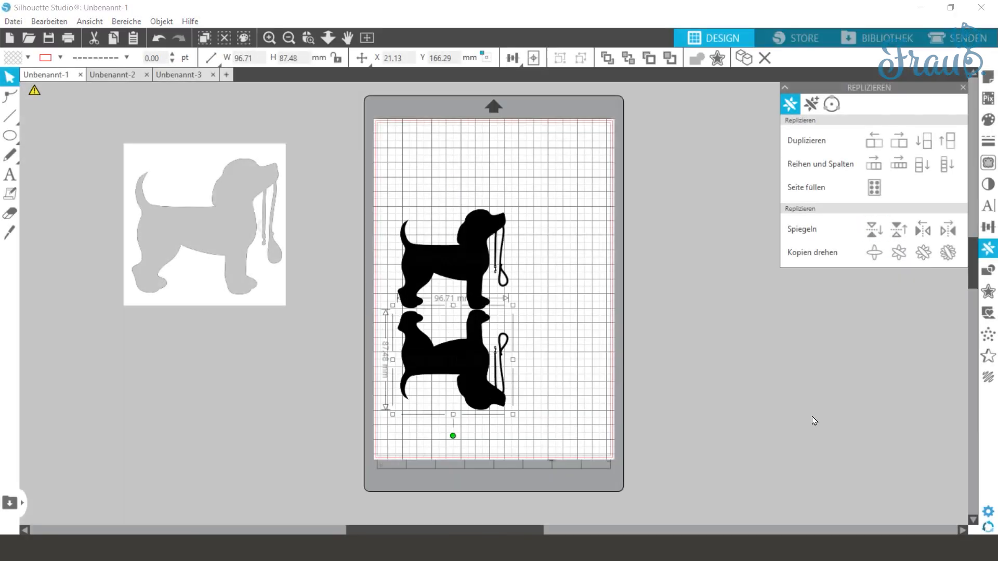
pyautogui.click(455, 247)
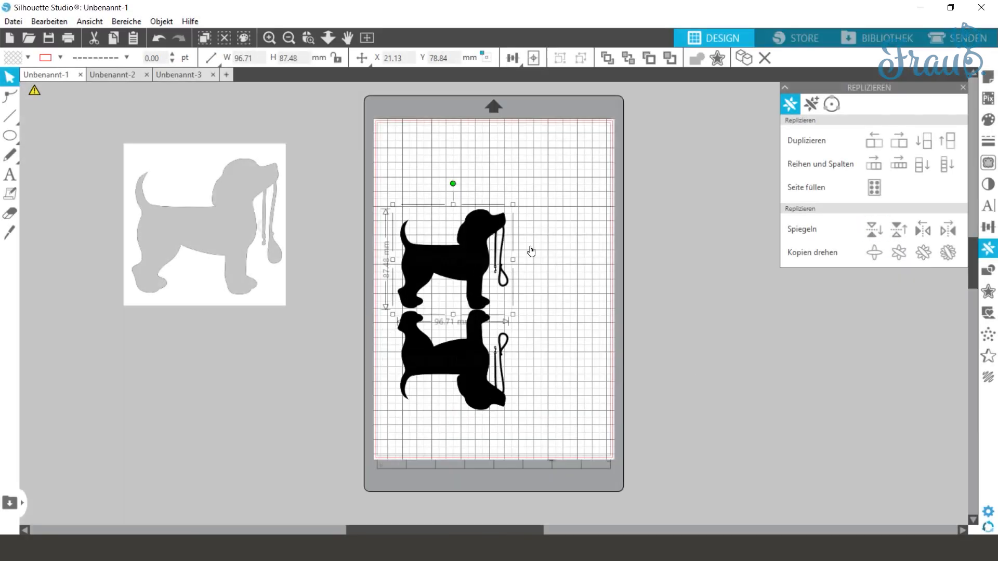
pyautogui.click(924, 230)
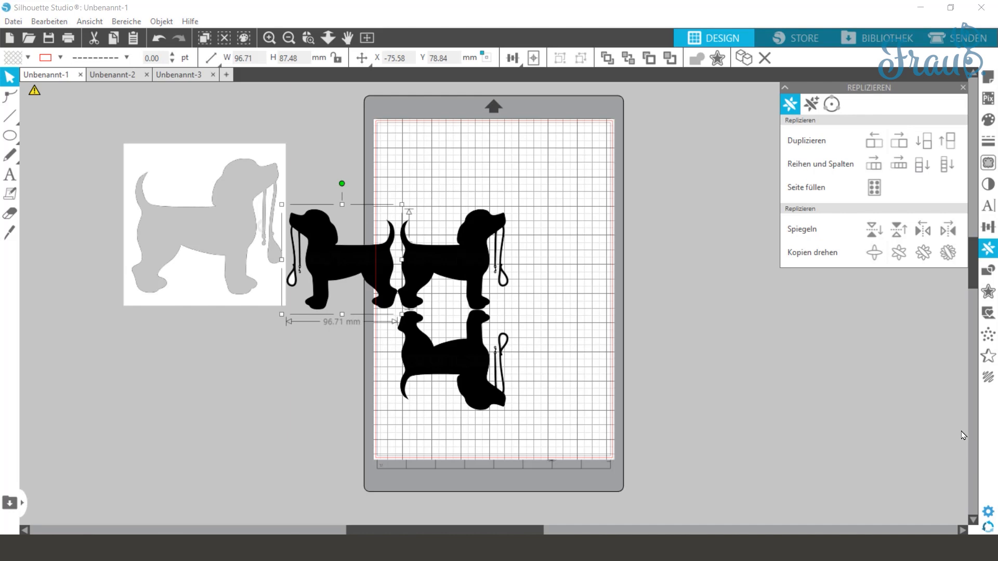
pyautogui.hotkey('ctrl', 'z')
pyautogui.hotkey('ctrl', 'z')
pyautogui.hotkey('ctrl', 'z')
pyautogui.hotkey('ctrl', 'z')
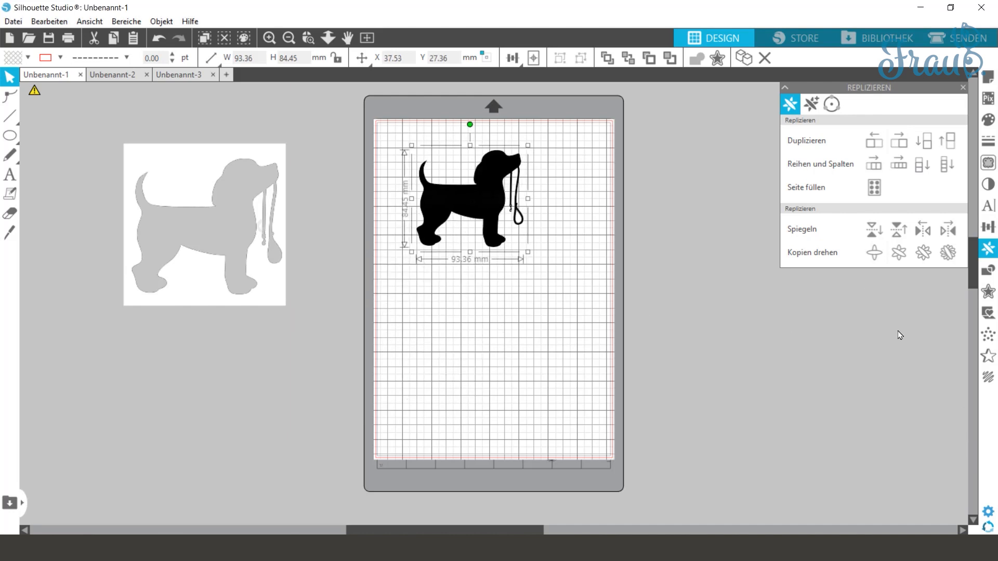
# - Make a copy of the dog rotated by 90 degrees and move it off the original towards the middle of the page
pyautogui.click(873, 254)
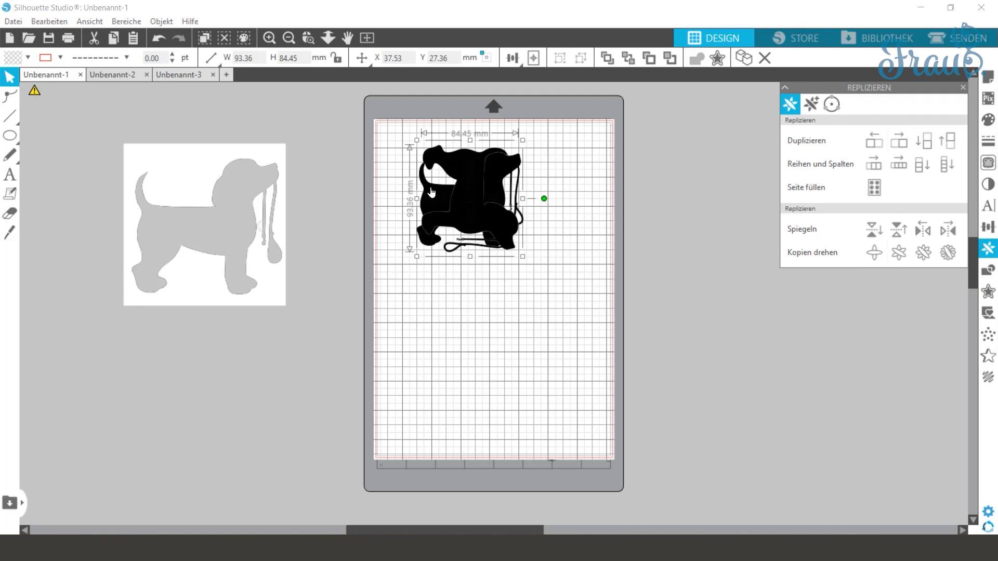
pyautogui.moveTo(460, 202); pyautogui.dragTo(525, 303)
pyautogui.click(736, 381)
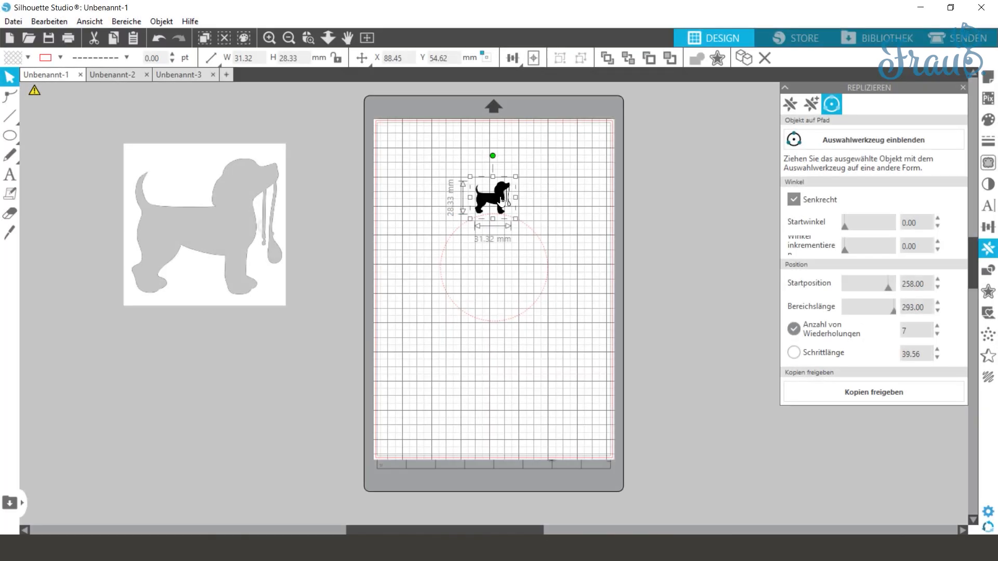
# - Replicate the small dog along the circle as an object on a path, with the number of repetitions set to 12
pyautogui.moveTo(500, 201); pyautogui.dragTo(502, 199)
pyautogui.click(667, 227)
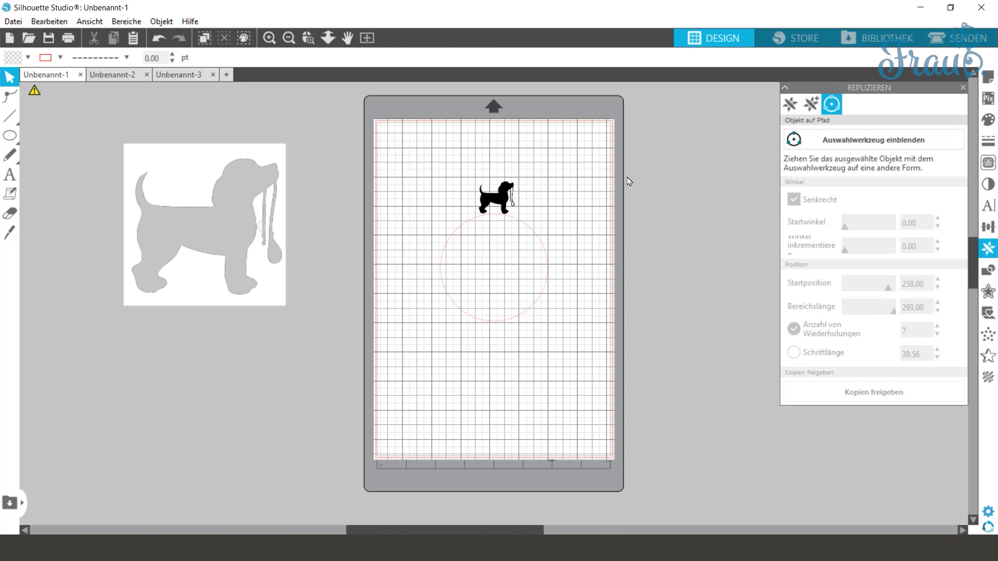
pyautogui.click(495, 202)
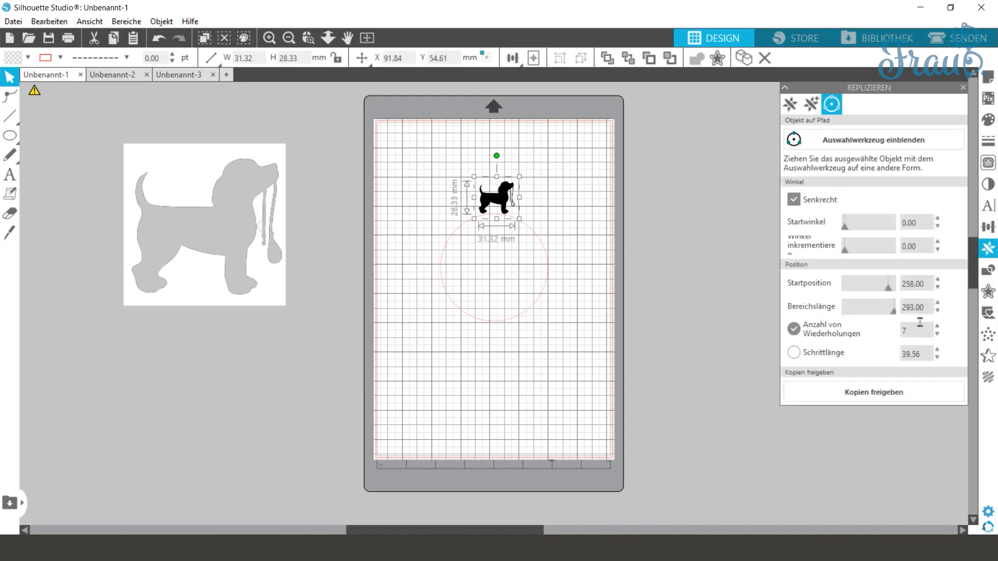
pyautogui.doubleClick(913, 329)
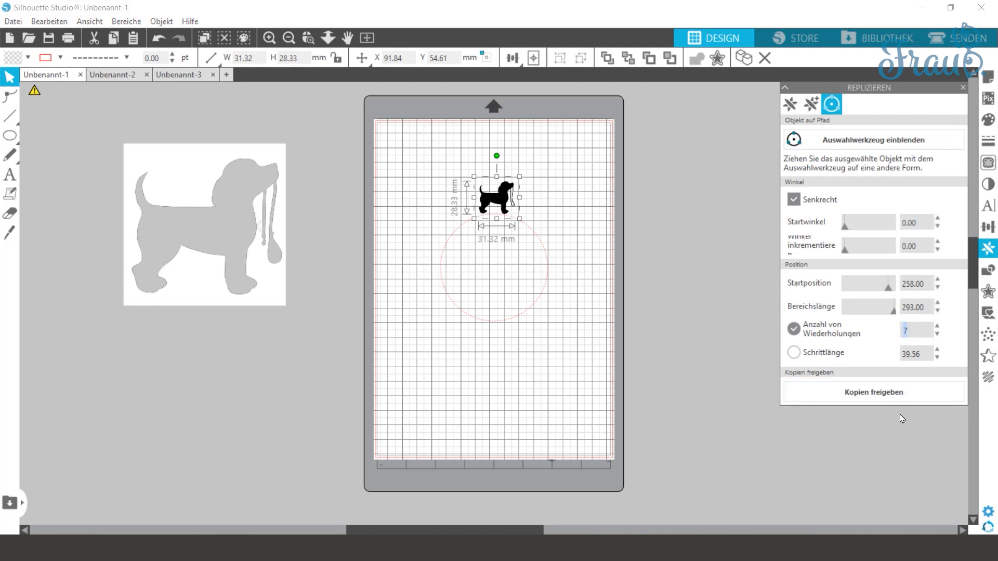
pyautogui.press('Tab')
pyautogui.click(794, 139)
pyautogui.moveTo(502, 200); pyautogui.dragTo(502, 219)
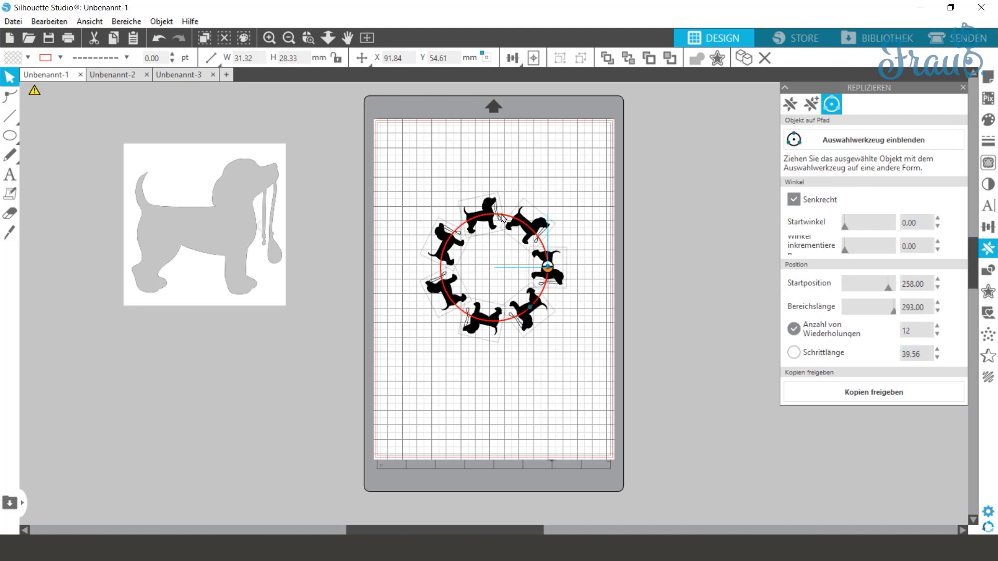
pyautogui.click(648, 312)
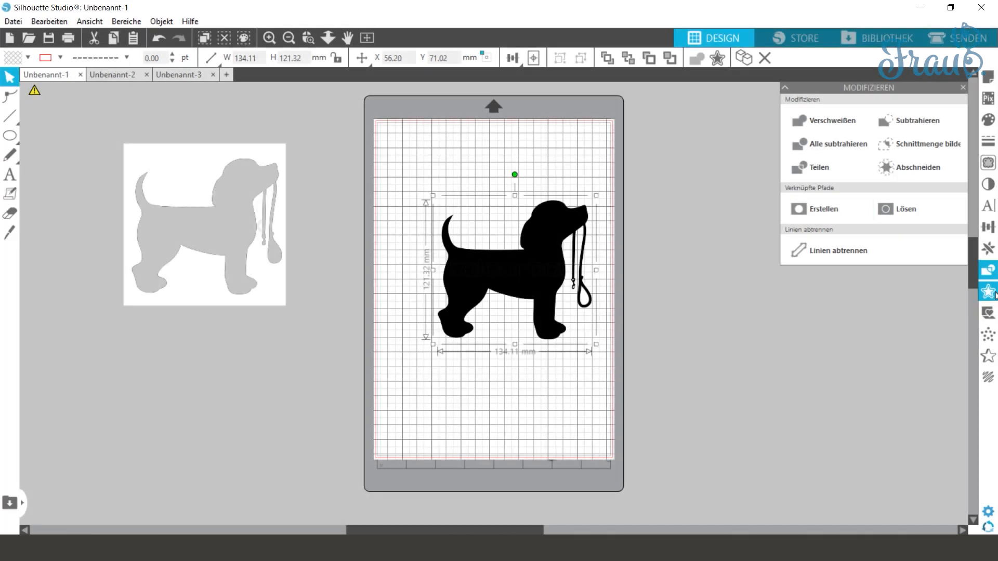
# - Add a 10 mm outer offset with rounded corners around the large dog and shift the silhouette slightly to the right inside it
pyautogui.click(989, 292)
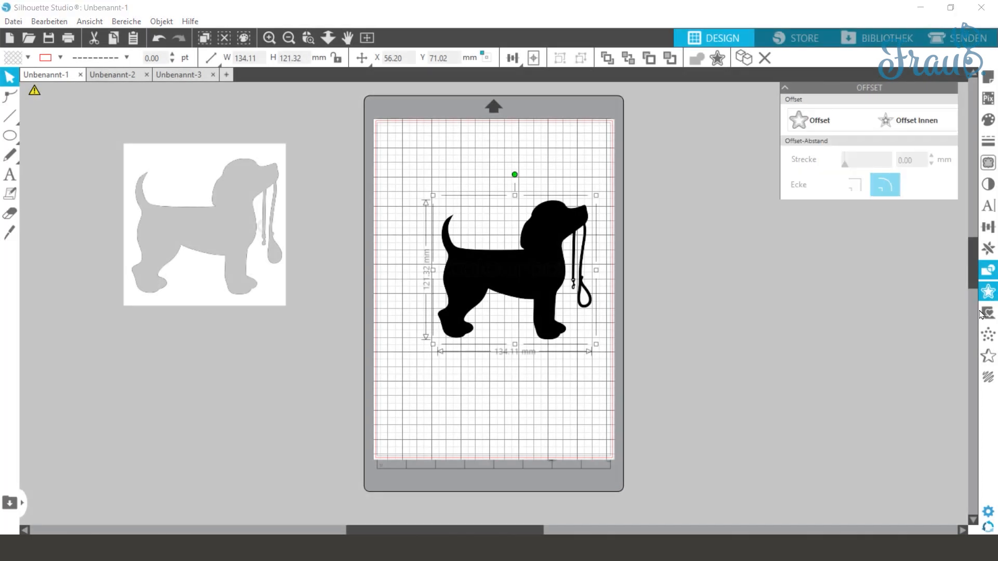
pyautogui.click(812, 124)
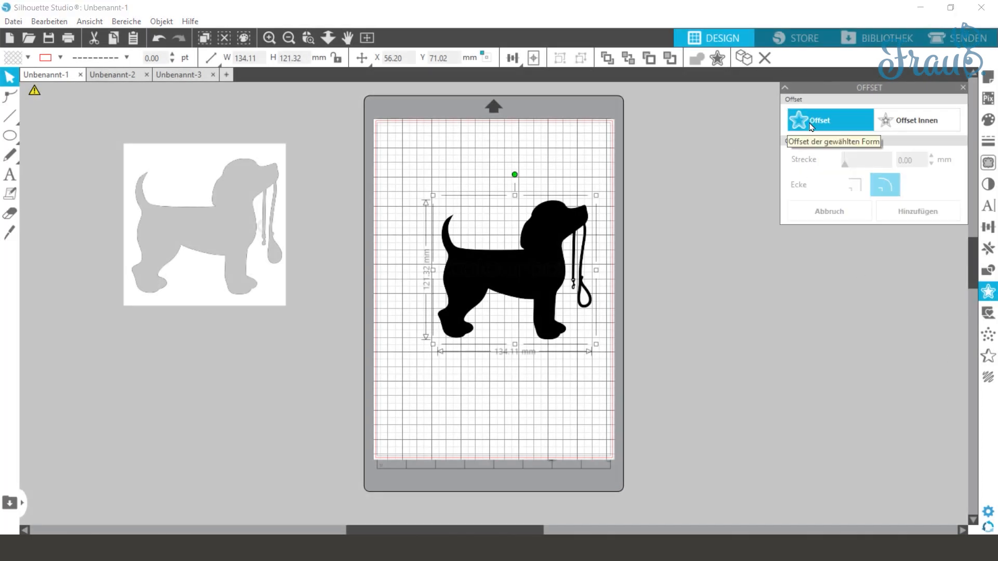
pyautogui.click(811, 125)
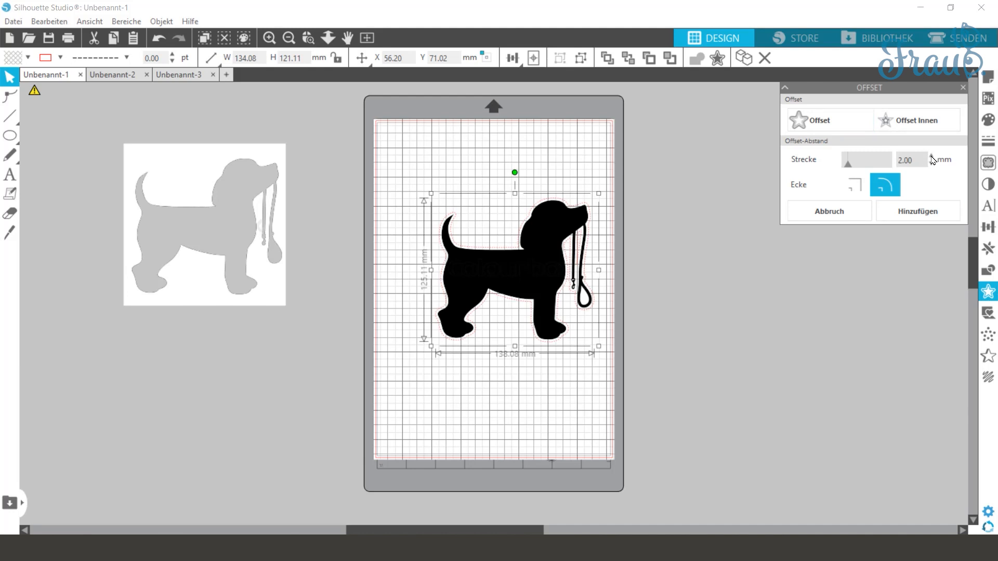
pyautogui.click(933, 164)
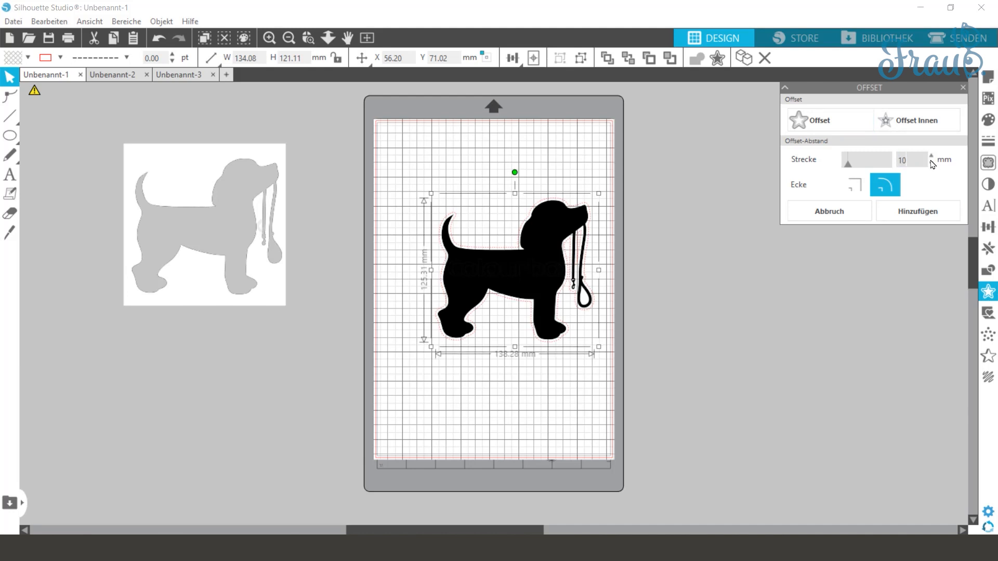
pyautogui.click(917, 211)
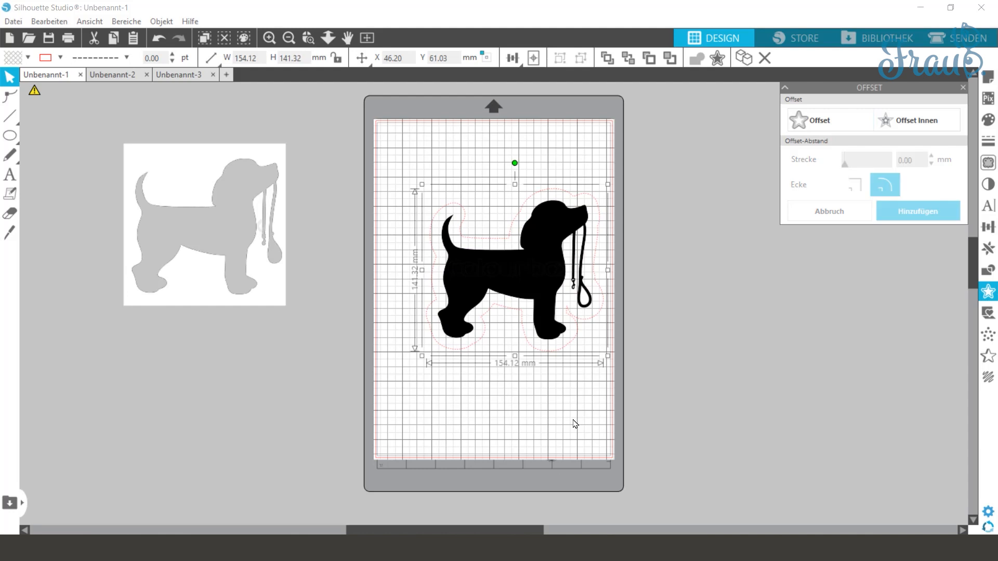
pyautogui.moveTo(537, 271)
pyautogui.mouseDown()
pyautogui.moveTo(507, 242)
pyautogui.moveTo(453, 224)
pyautogui.moveTo(448, 385)
pyautogui.moveTo(430, 406)
pyautogui.moveTo(461, 400)
pyautogui.moveTo(540, 270)
pyautogui.mouseUp()
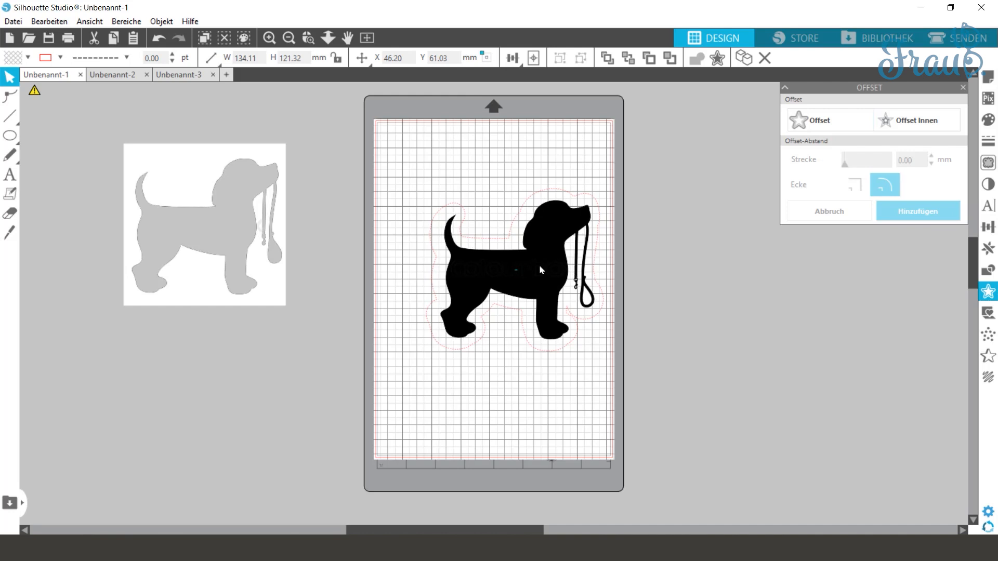
pyautogui.click(709, 392)
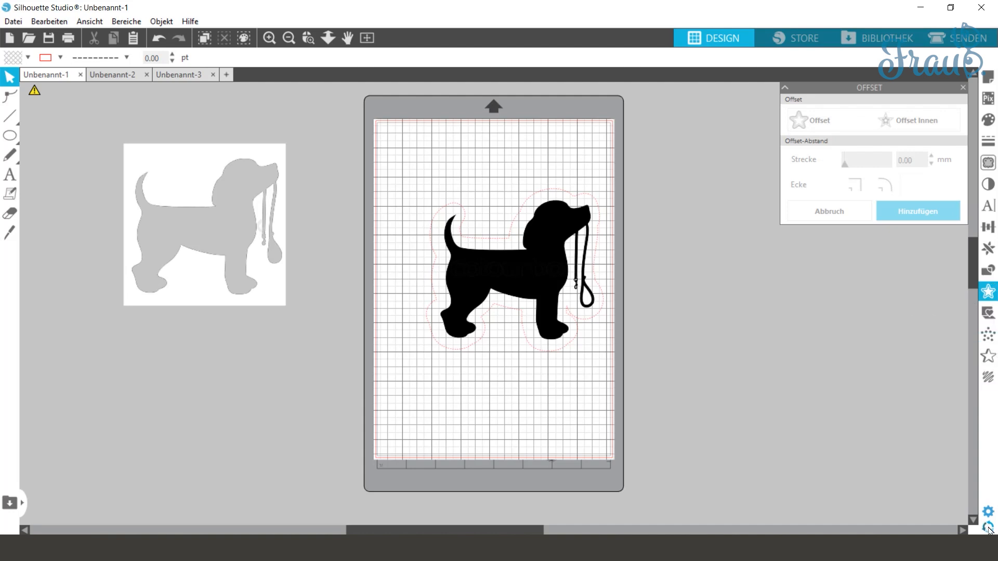
# - Look through the preferences for general settings and units, defaults, display, import and tools, leaving them without changes
pyautogui.click(987, 512)
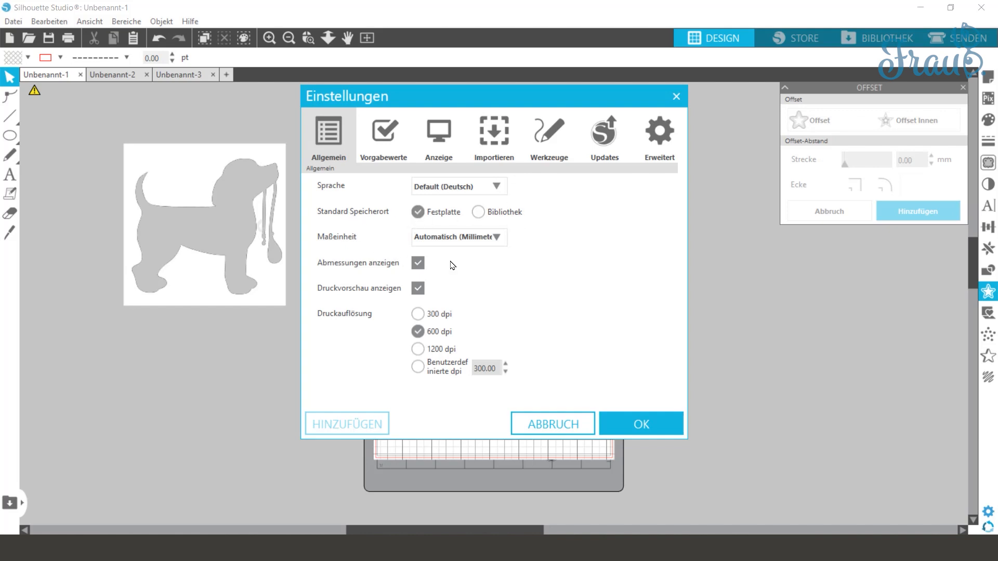
pyautogui.click(456, 238)
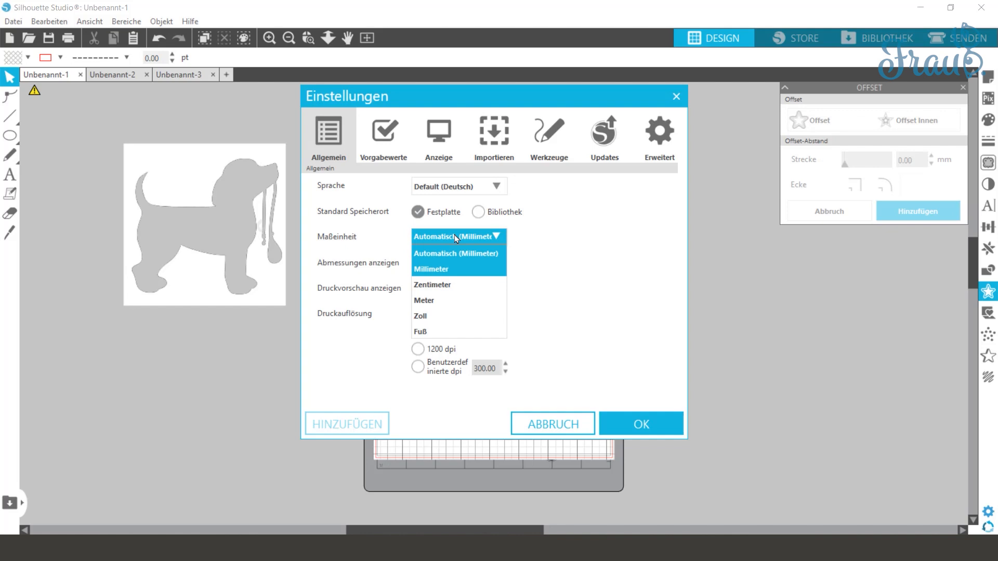
pyautogui.click(455, 238)
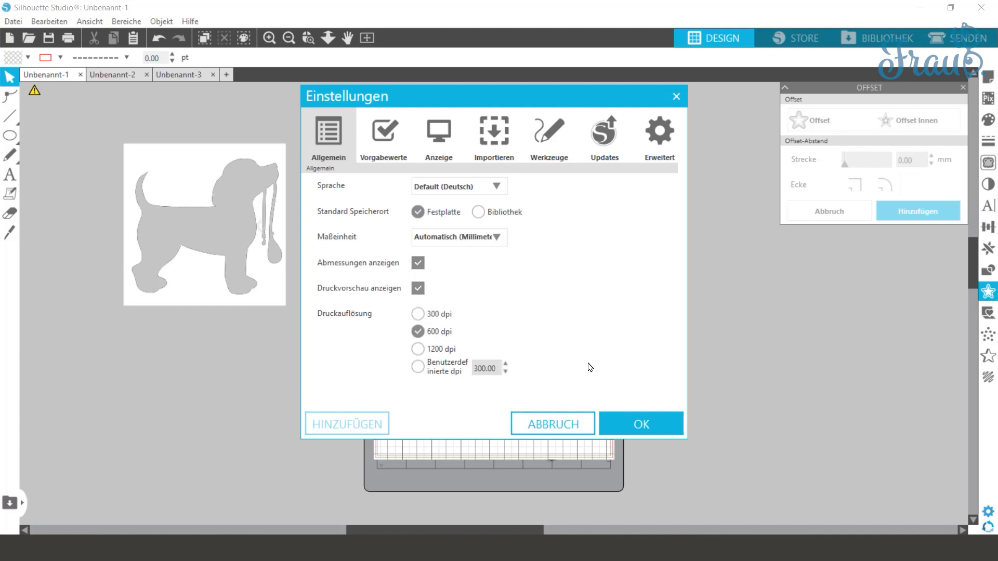
pyautogui.click(372, 150)
pyautogui.click(417, 146)
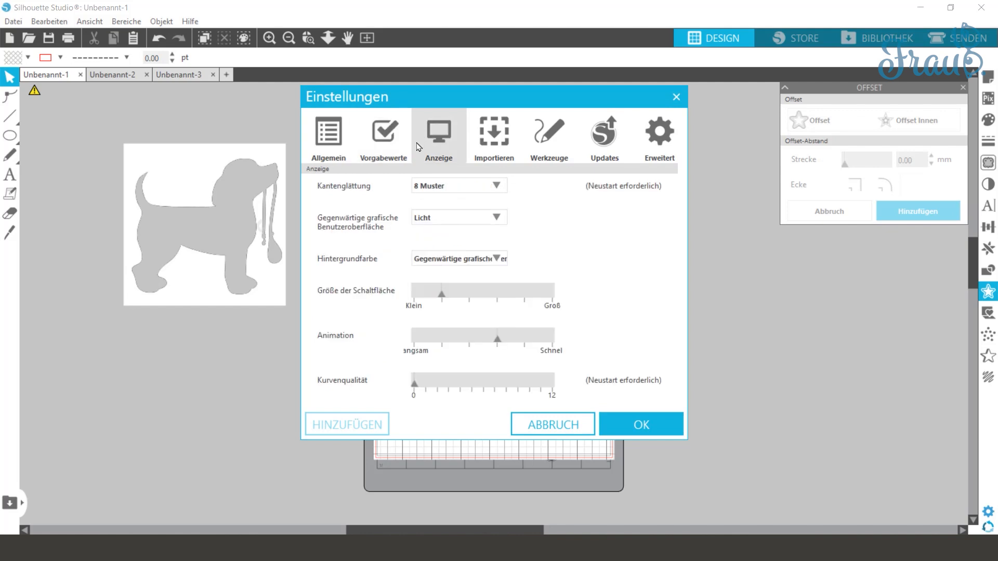
pyautogui.click(494, 138)
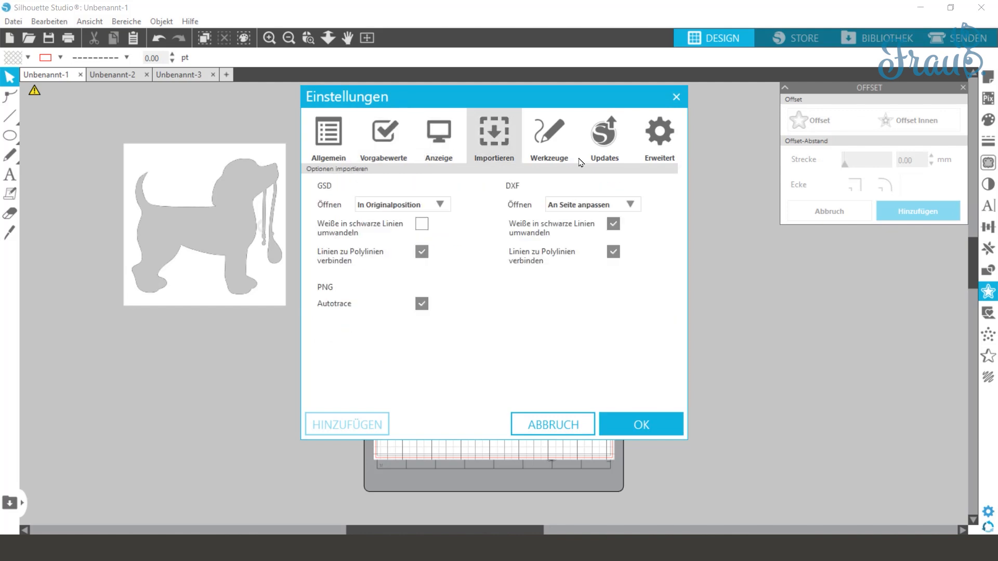
pyautogui.click(551, 139)
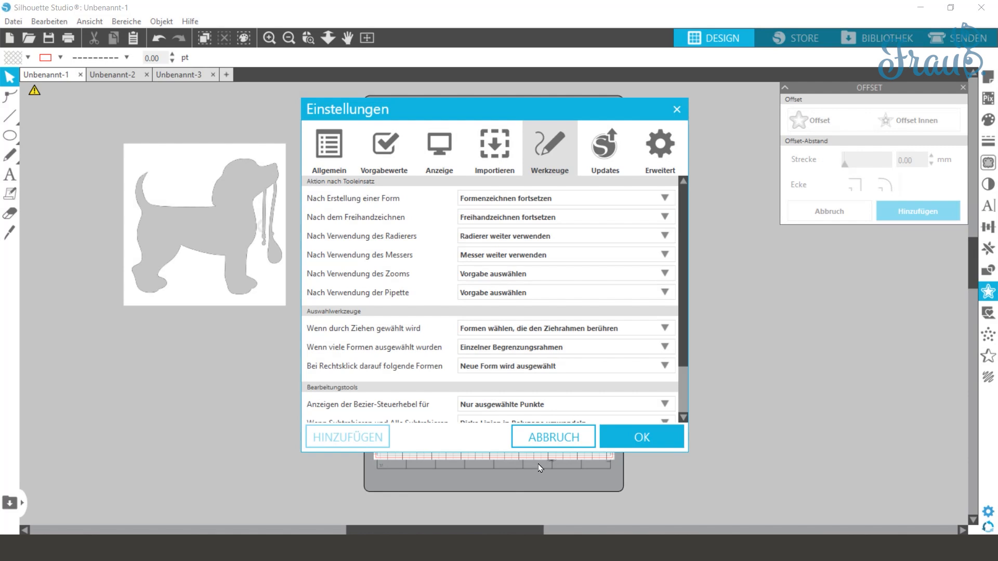
pyautogui.click(551, 442)
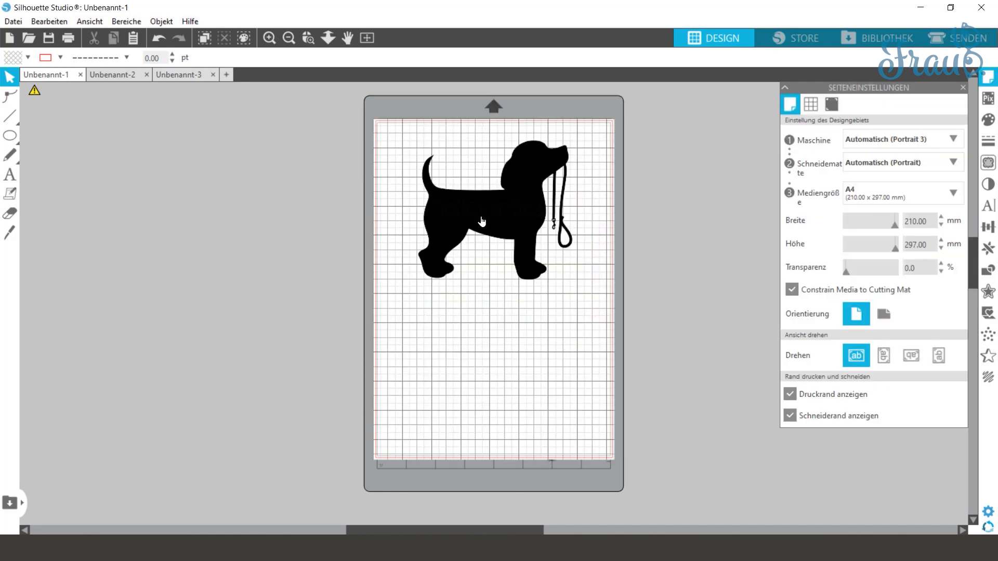
# - Go to the send view and set the dog's cut option to Schneiden after trying Nicht Schneiden and Rand schneiden
pyautogui.click(958, 38)
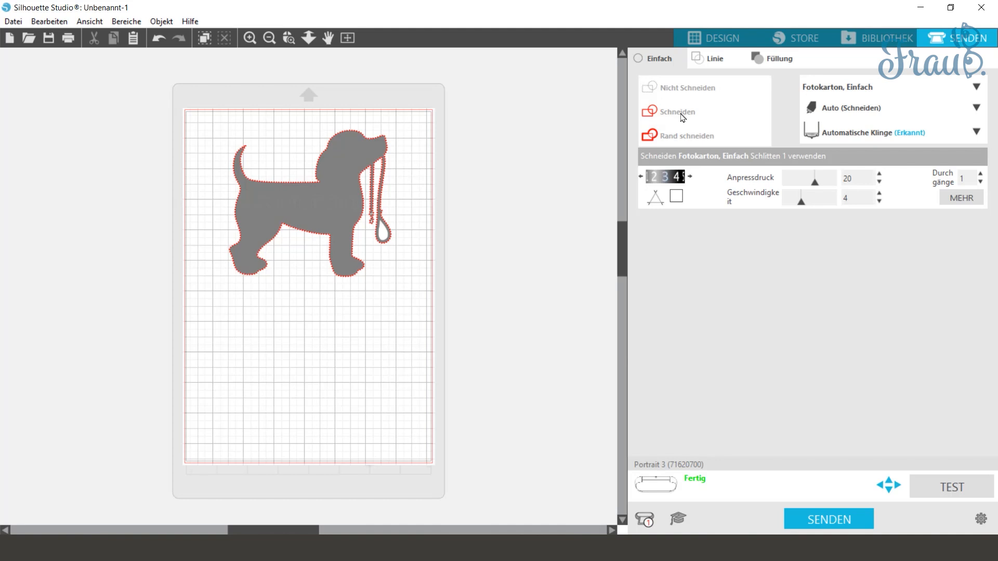
pyautogui.click(385, 163)
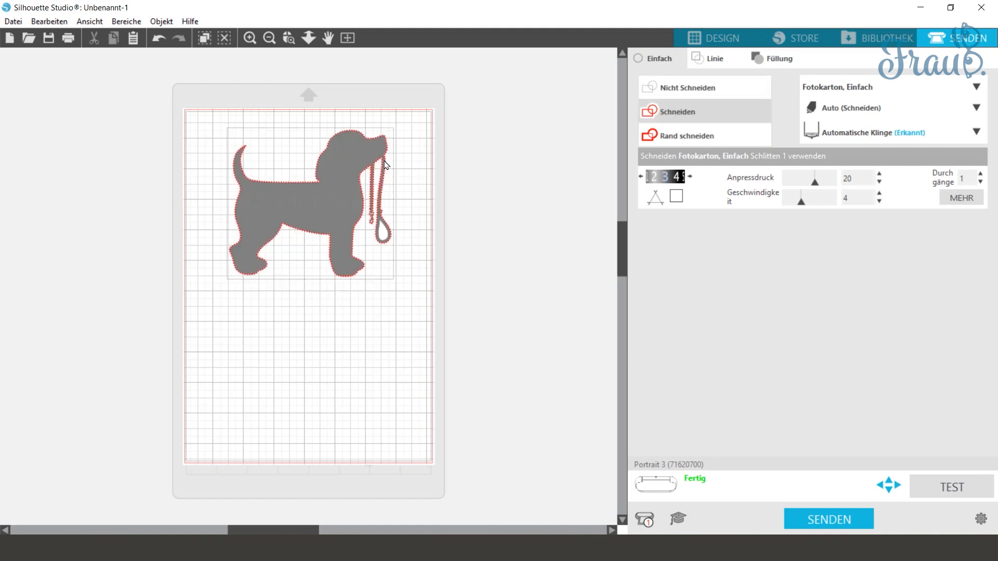
pyautogui.click(699, 90)
pyautogui.click(694, 137)
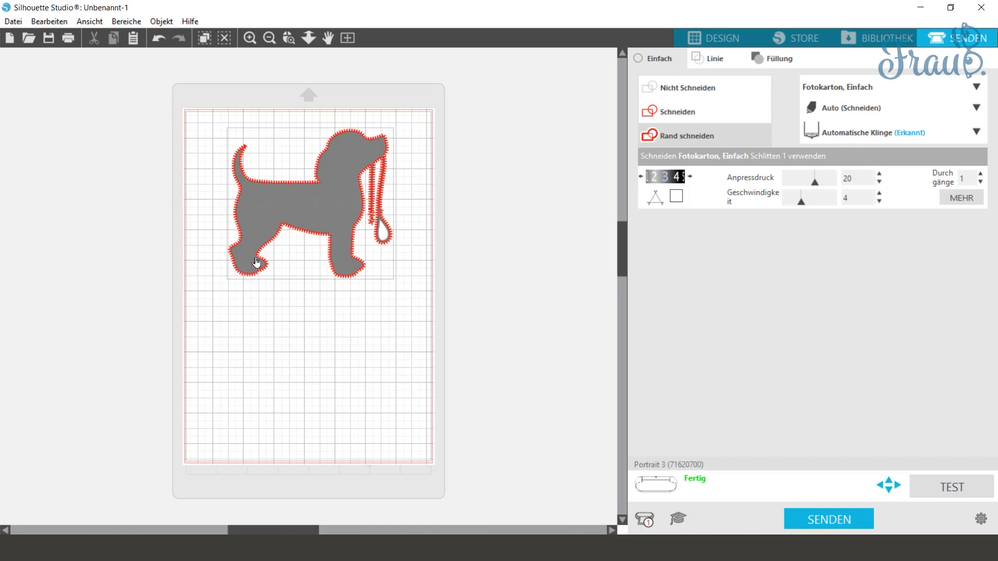
pyautogui.click(713, 111)
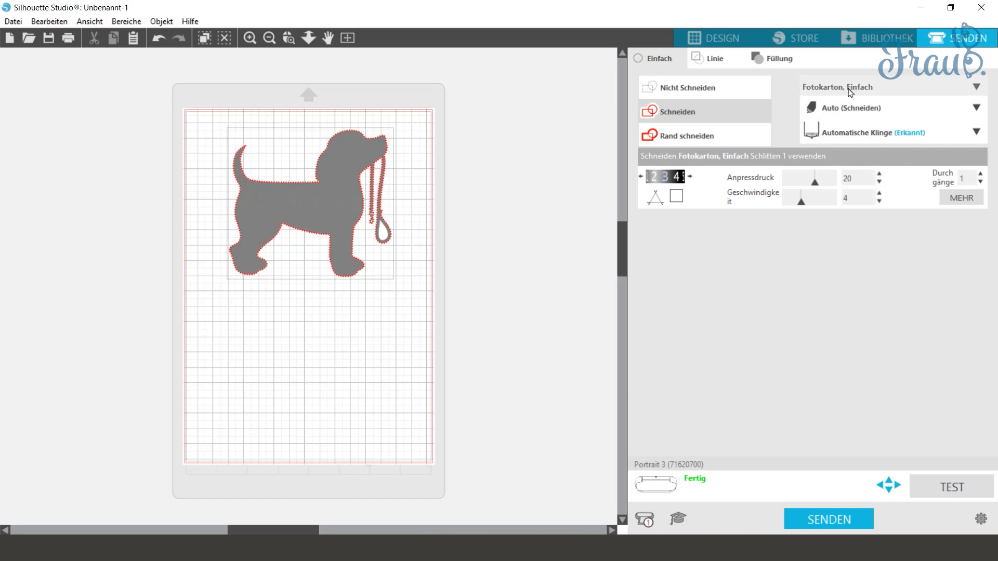
# - Examine the material, action and blade choices for the cut, keeping Fotokarton, Einfach, Auto (Schneiden) and Automatische Klinge
pyautogui.click(977, 87)
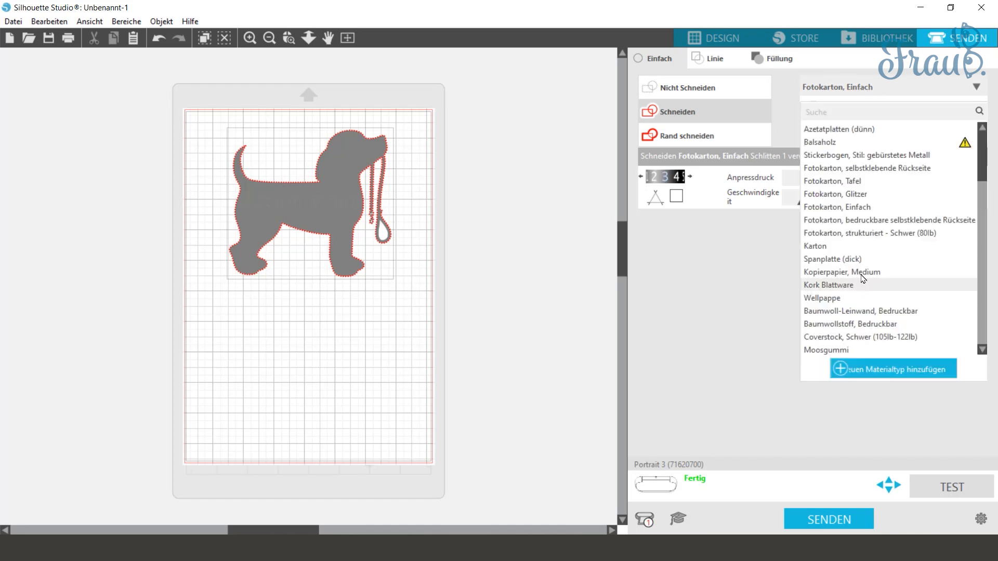
pyautogui.click(859, 86)
pyautogui.click(955, 114)
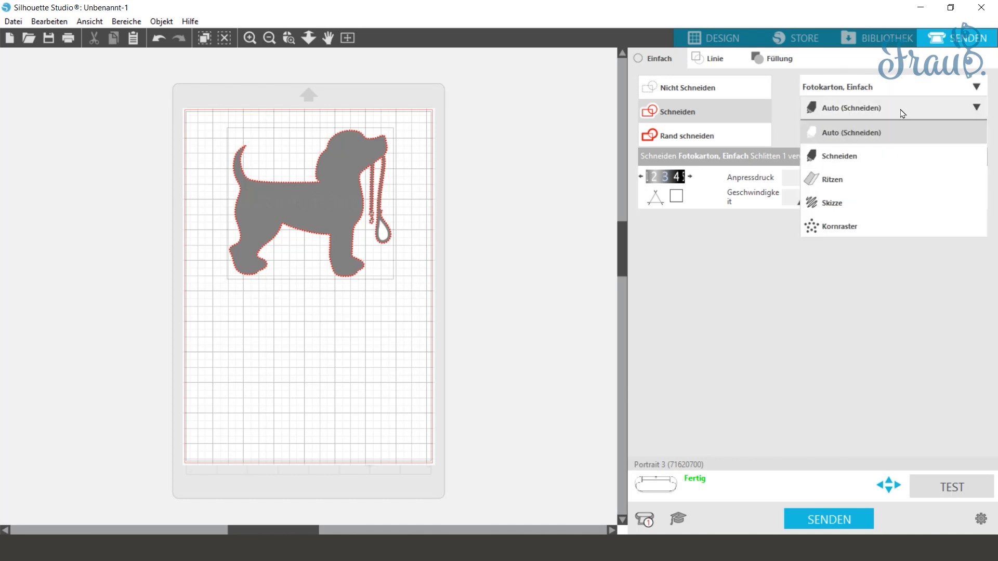
pyautogui.click(996, 183)
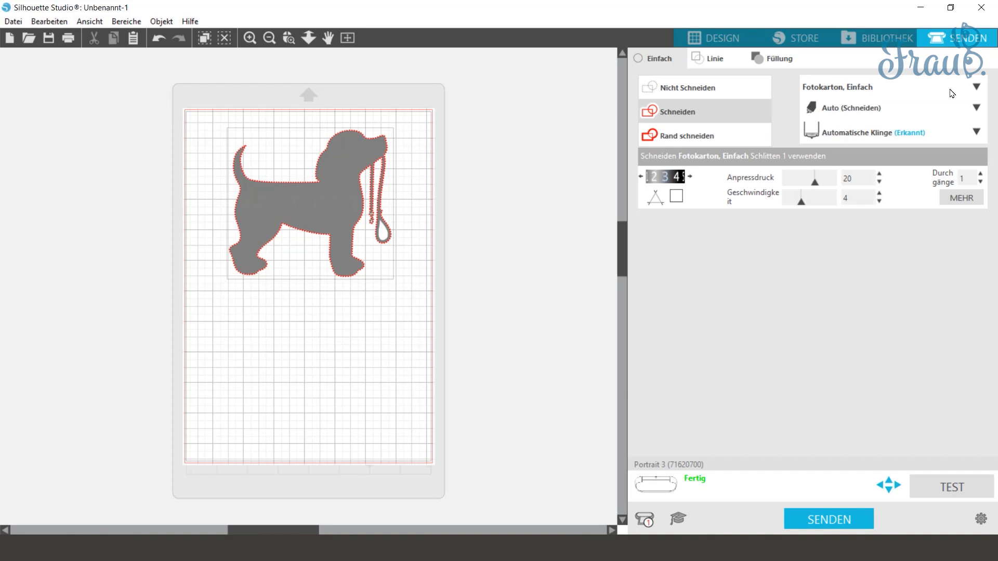
pyautogui.click(978, 133)
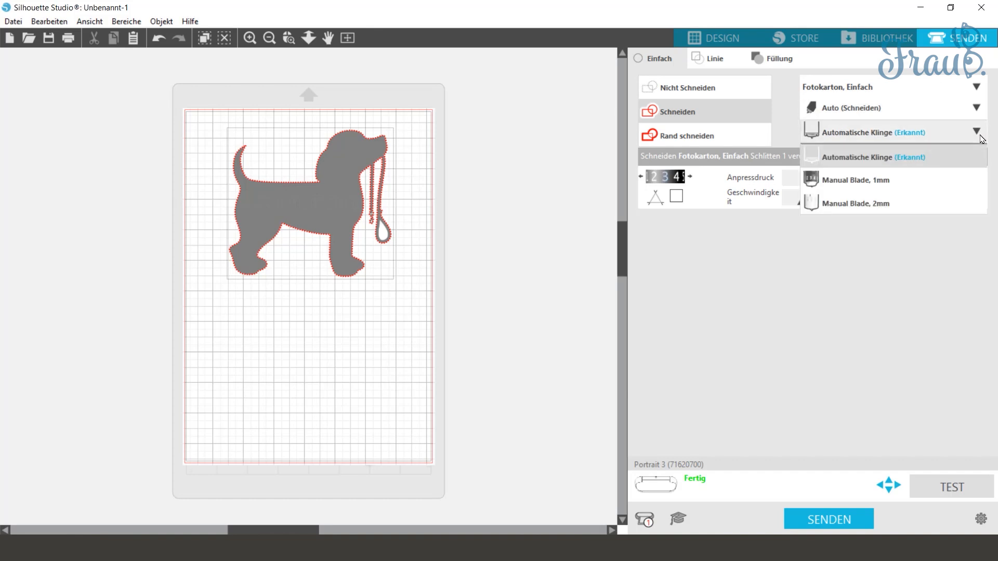
pyautogui.click(872, 162)
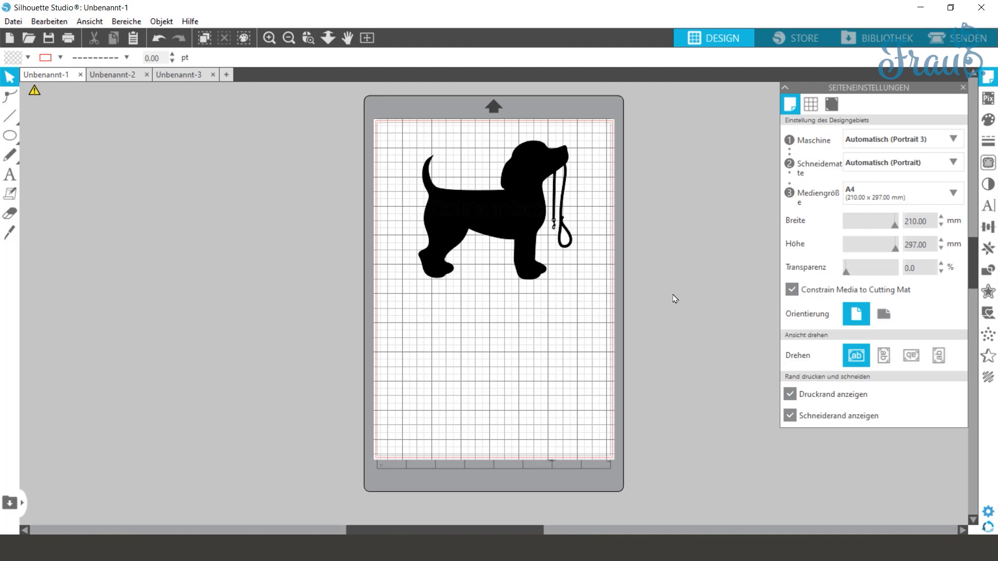
# - Select the dog silhouette in the design view
pyautogui.click(514, 220)
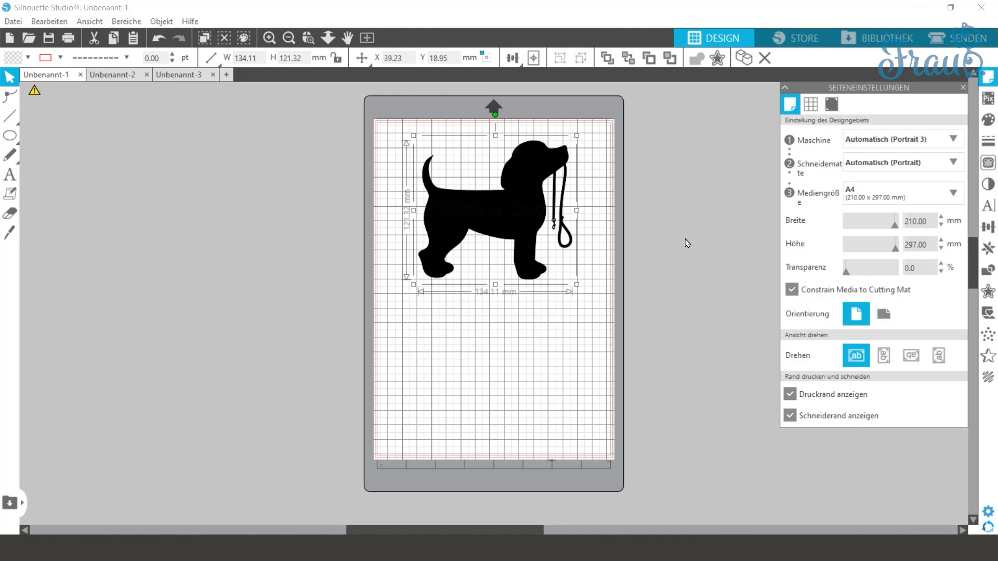